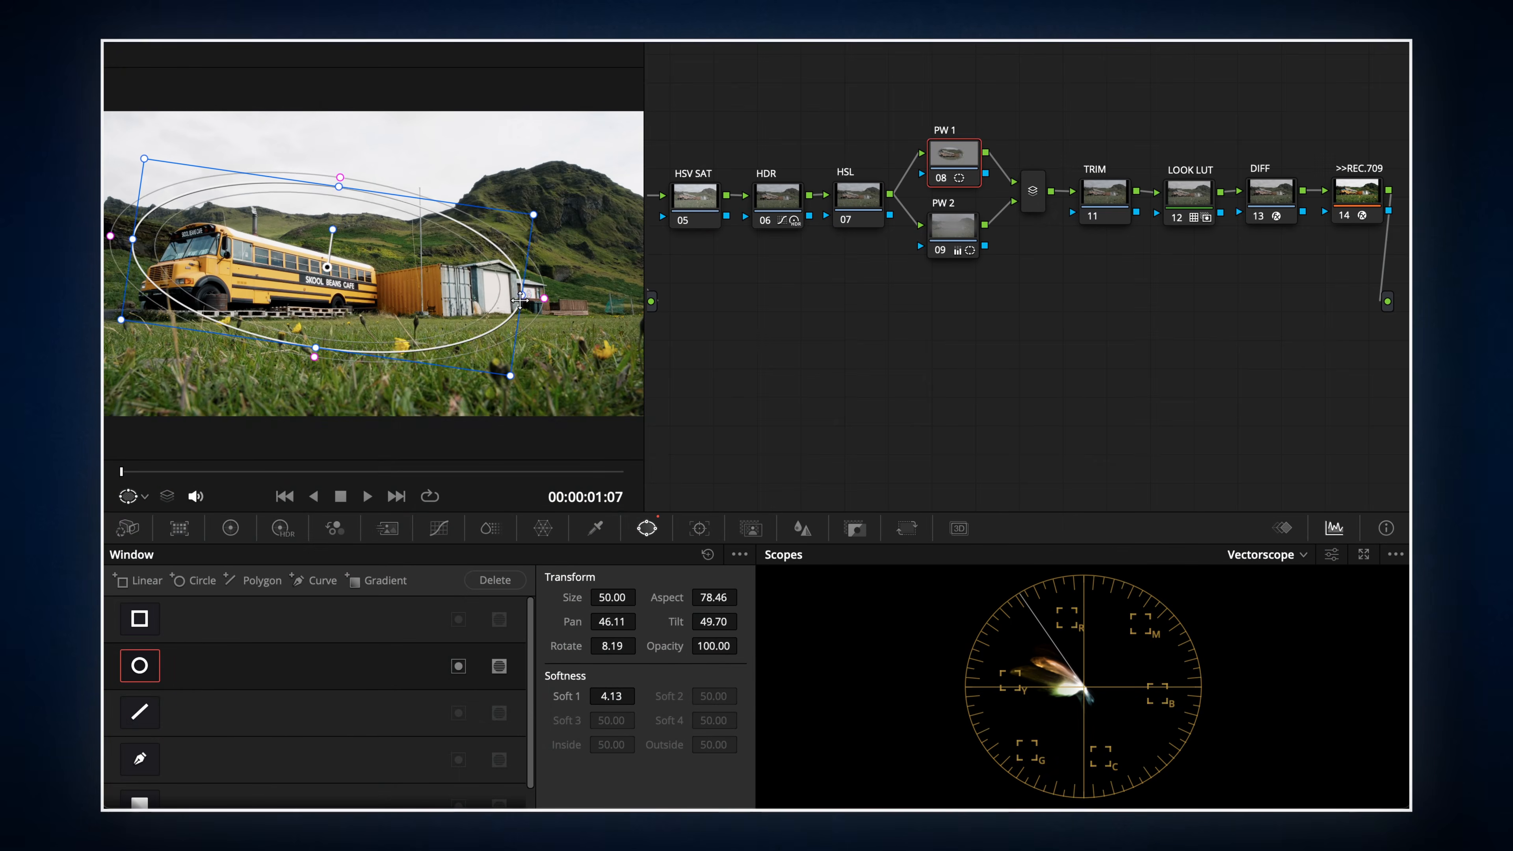
Shape the PW 1 node's custom curve and adjust the HDR node's Global exposure.
{"action": "left_click", "coordinate": [439, 528]}
{"action": "left_click", "coordinate": [247, 730]}
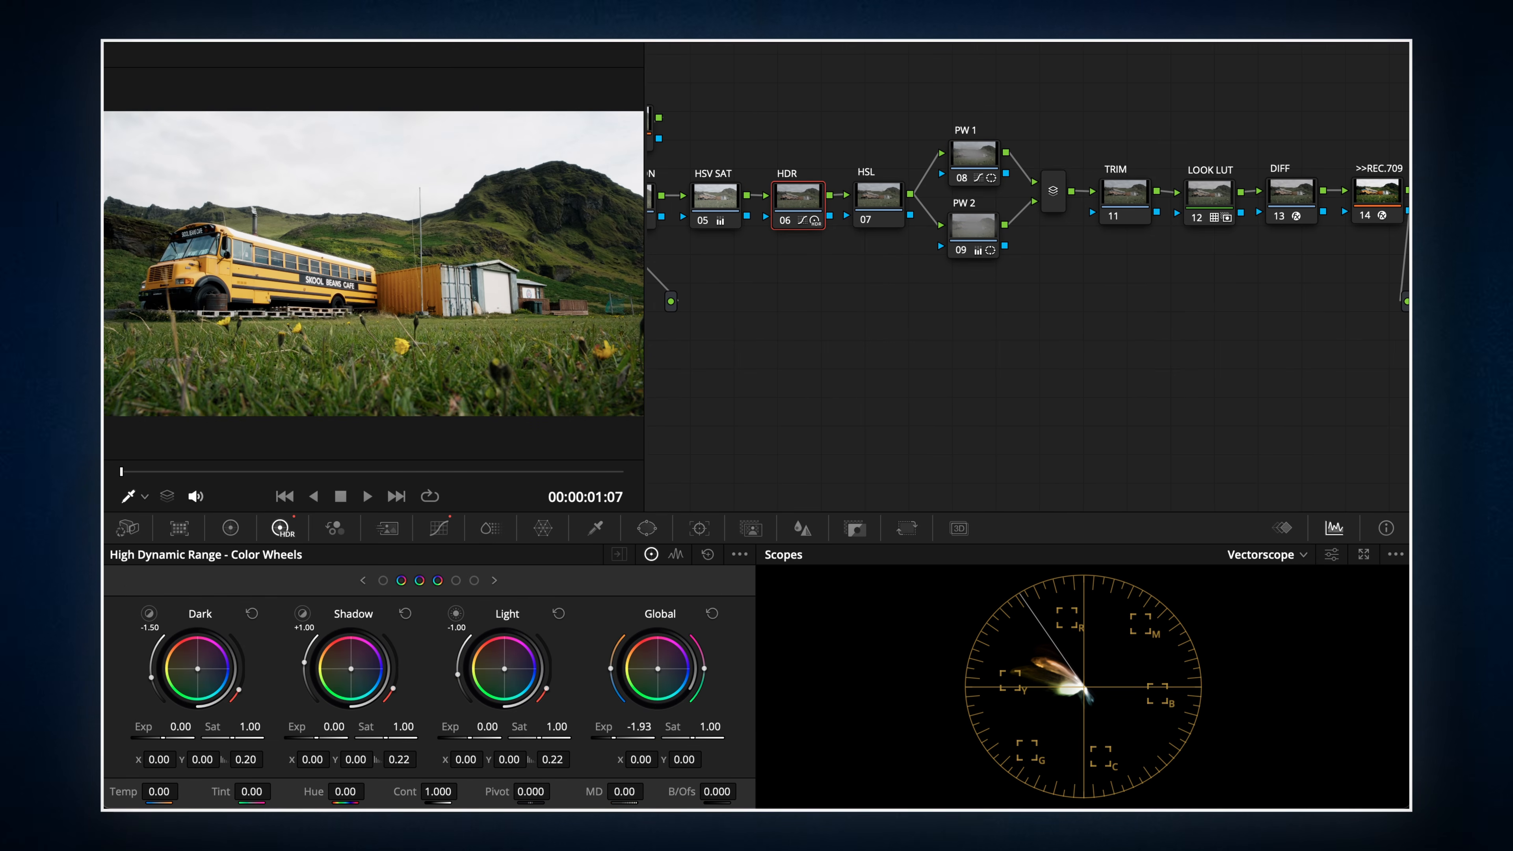
{"action": "left_click_drag", "start_coordinate": [639, 726], "coordinate": [647, 726]}
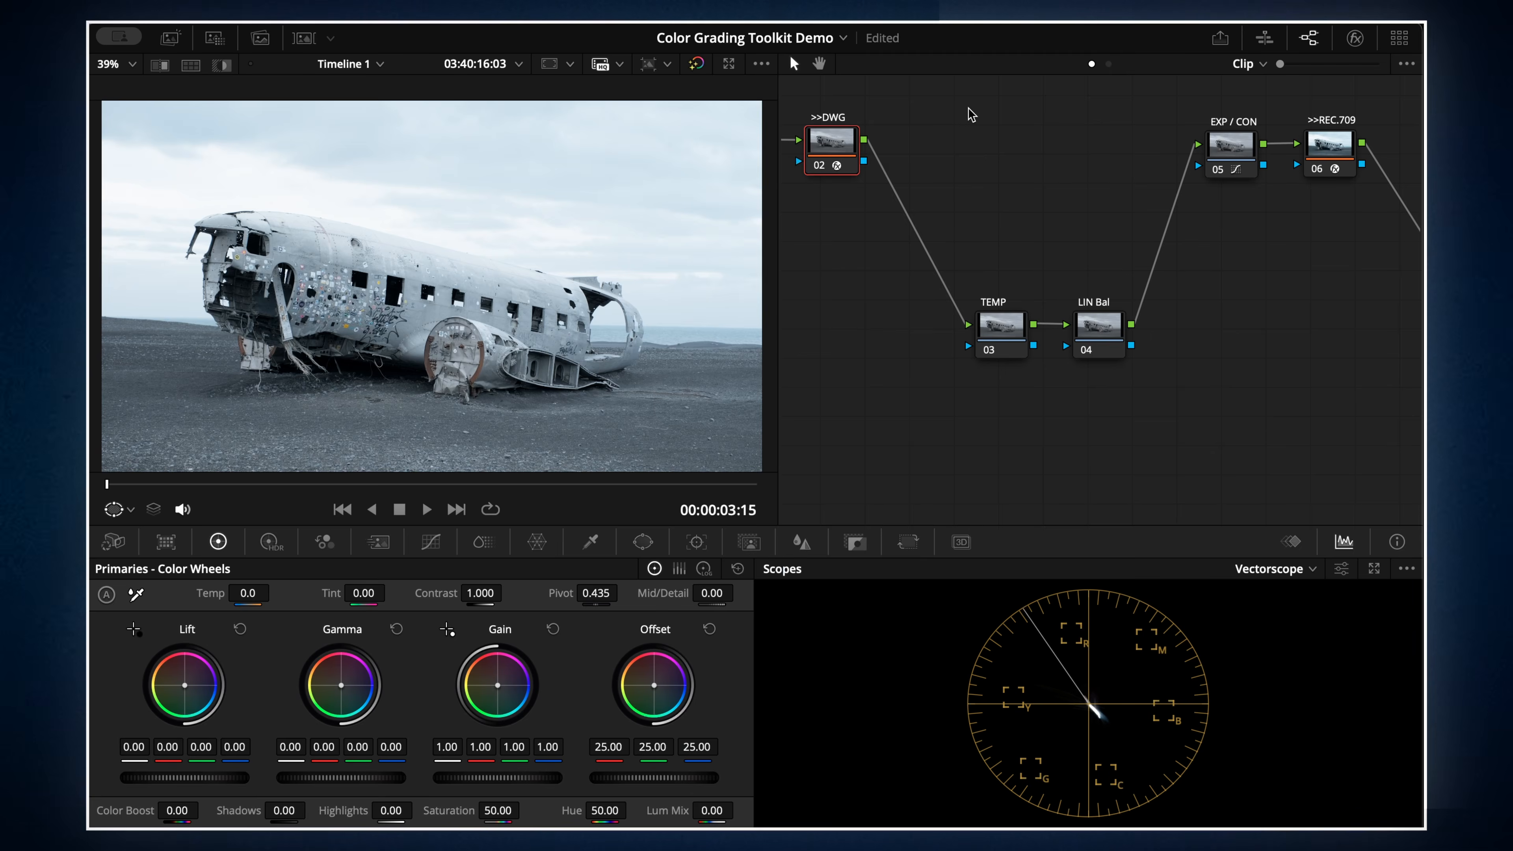
Apply the Chromatic Adaptation effect to the TEMP node.
{"action": "left_click", "coordinate": [1001, 331]}
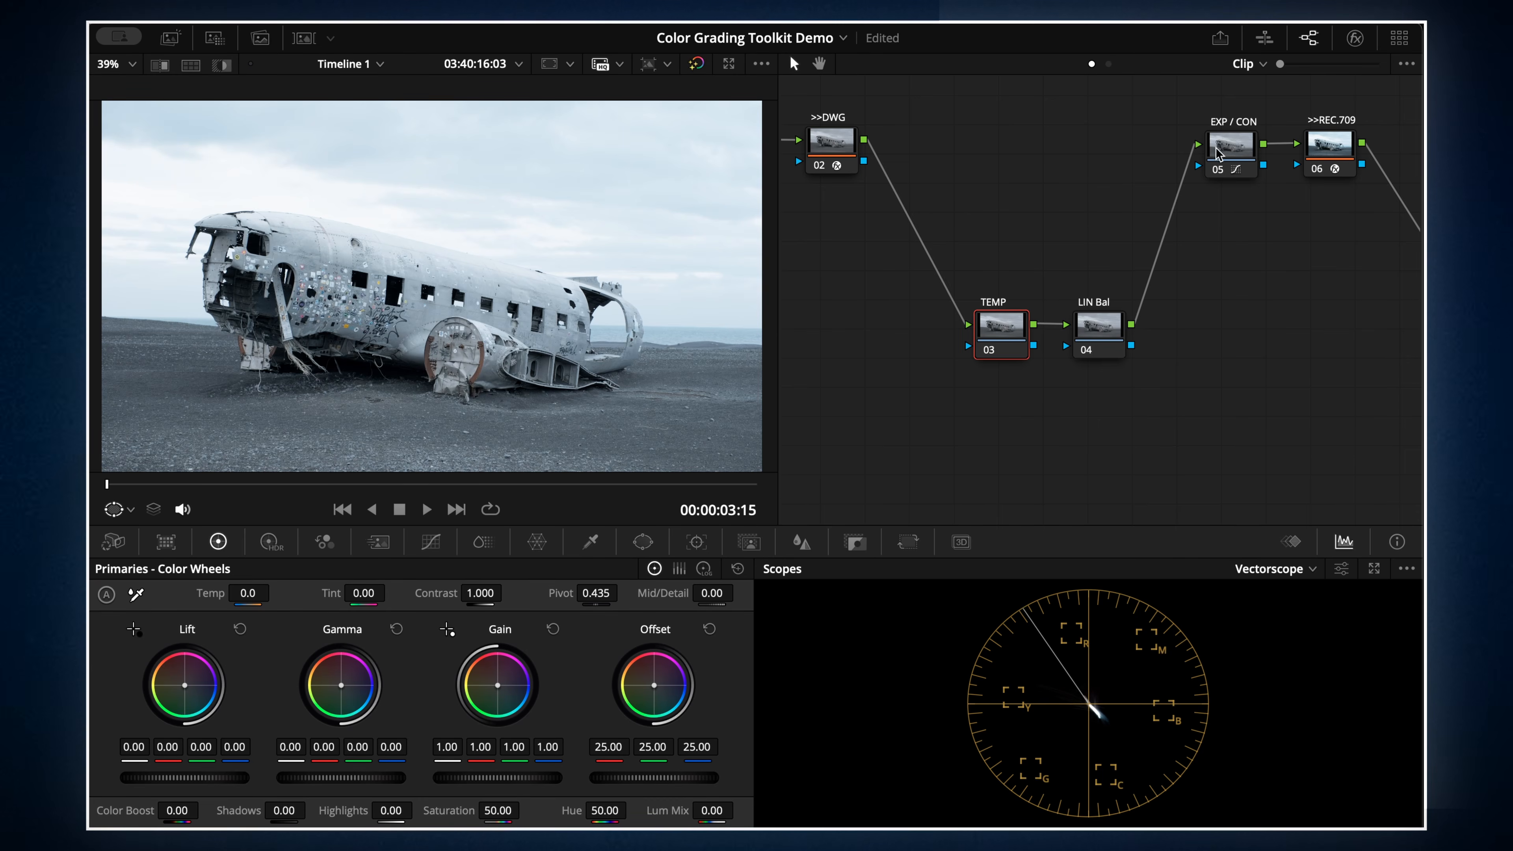
{"action": "left_click", "coordinate": [1355, 39]}
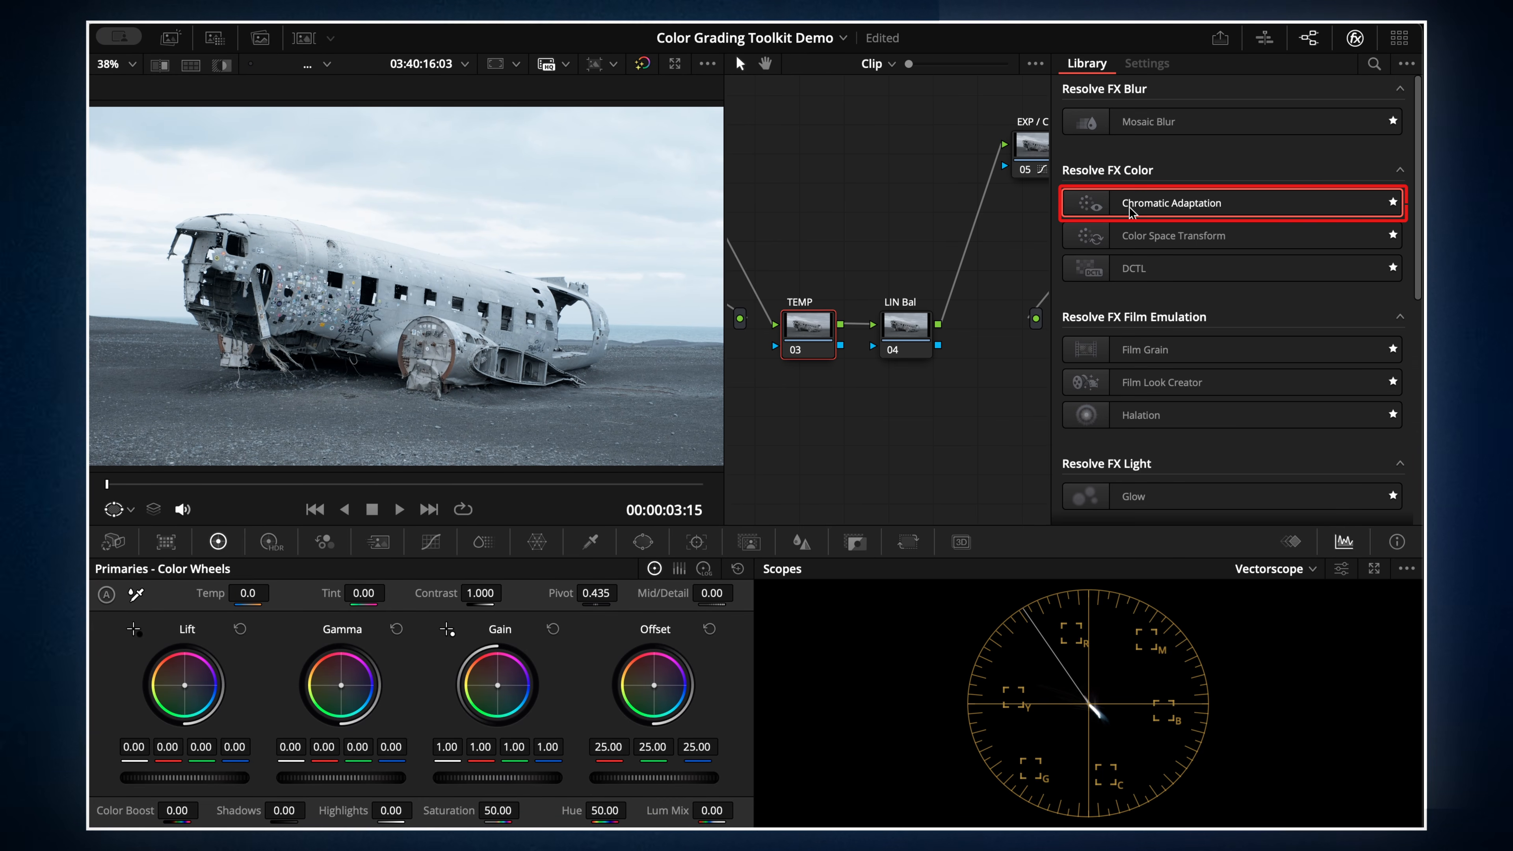
{"action": "left_click_drag", "start_coordinate": [1156, 210], "coordinate": [808, 327]}
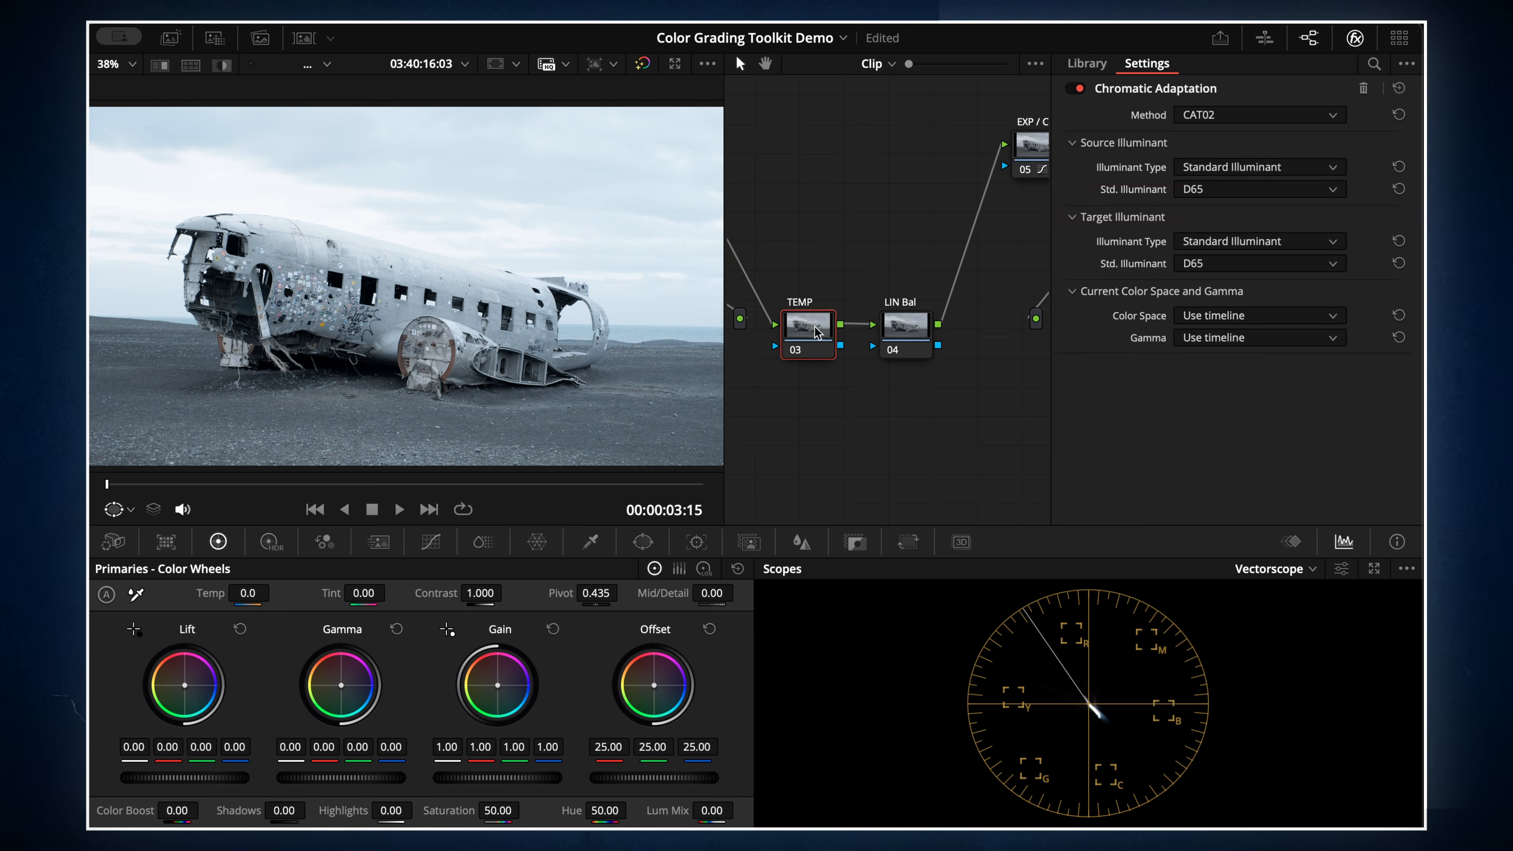
Set the Chromatic Adaptation color space to DaVinci Wide Gamut and its gamma to DaVinci Intermediate.
{"action": "left_click", "coordinate": [1268, 316]}
{"action": "left_click", "coordinate": [1315, 518]}
{"action": "left_click", "coordinate": [1311, 338]}
{"action": "left_click", "coordinate": [1370, 772]}
Switch both the source and target illuminants to Color Temperature, with source Kelvin at 6837 and target Kelvin at about 5349.
{"action": "left_click", "coordinate": [1357, 149]}
{"action": "left_click", "coordinate": [1357, 222]}
{"action": "left_click", "coordinate": [1358, 310]}
{"action": "left_click", "coordinate": [1358, 382]}
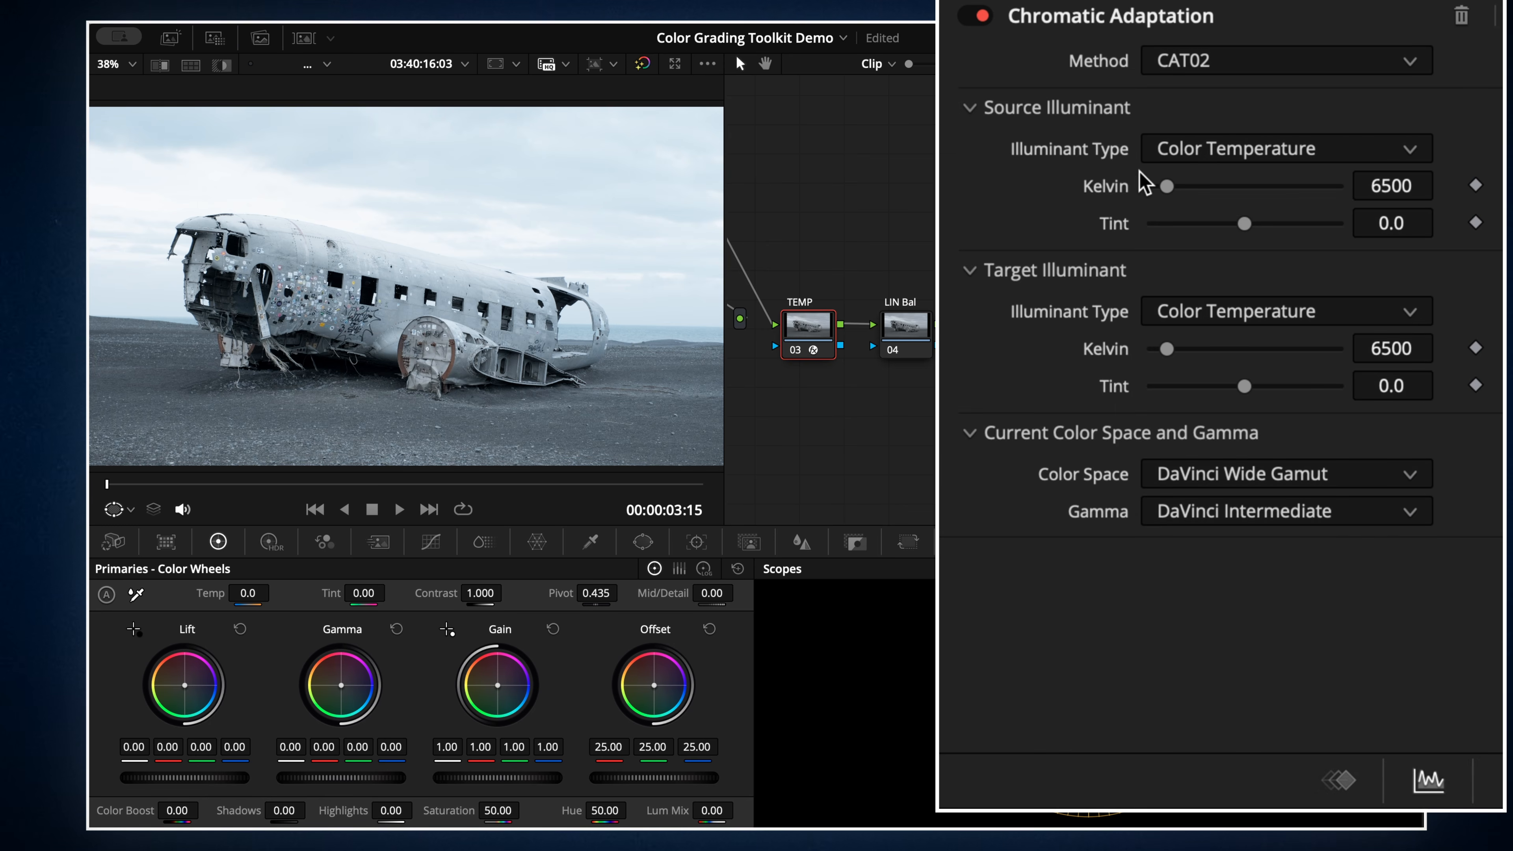
{"action": "left_click_drag", "start_coordinate": [1167, 186], "coordinate": [1167, 185]}
{"action": "left_click_drag", "start_coordinate": [1167, 349], "coordinate": [1166, 349]}
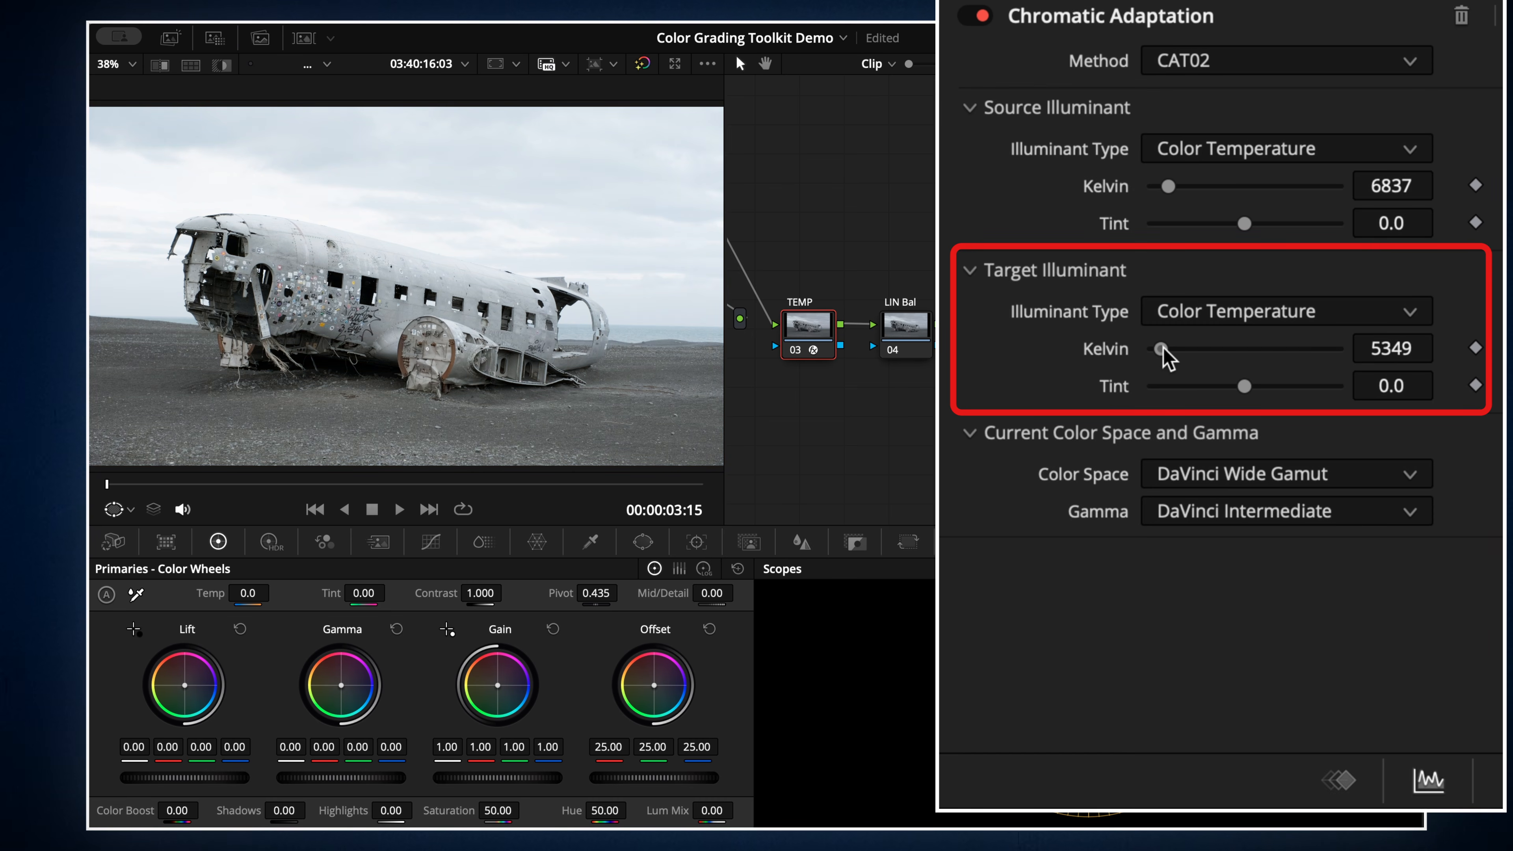
Set the LIN Bal node's gamma to Linear.
{"action": "right_click", "coordinate": [916, 331]}
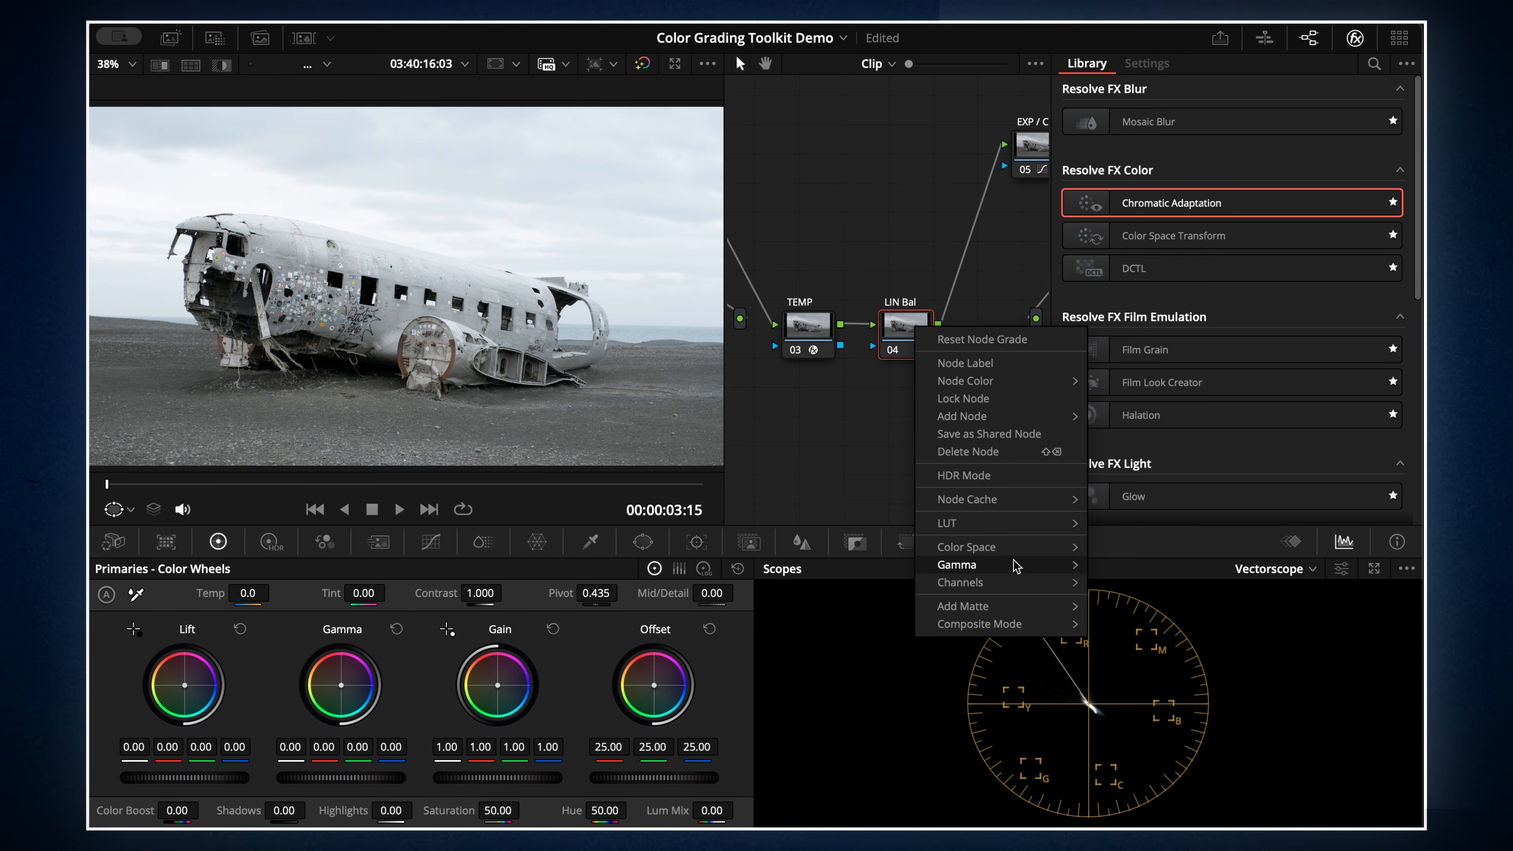
{"action": "mouse_move", "coordinate": [1048, 565]}
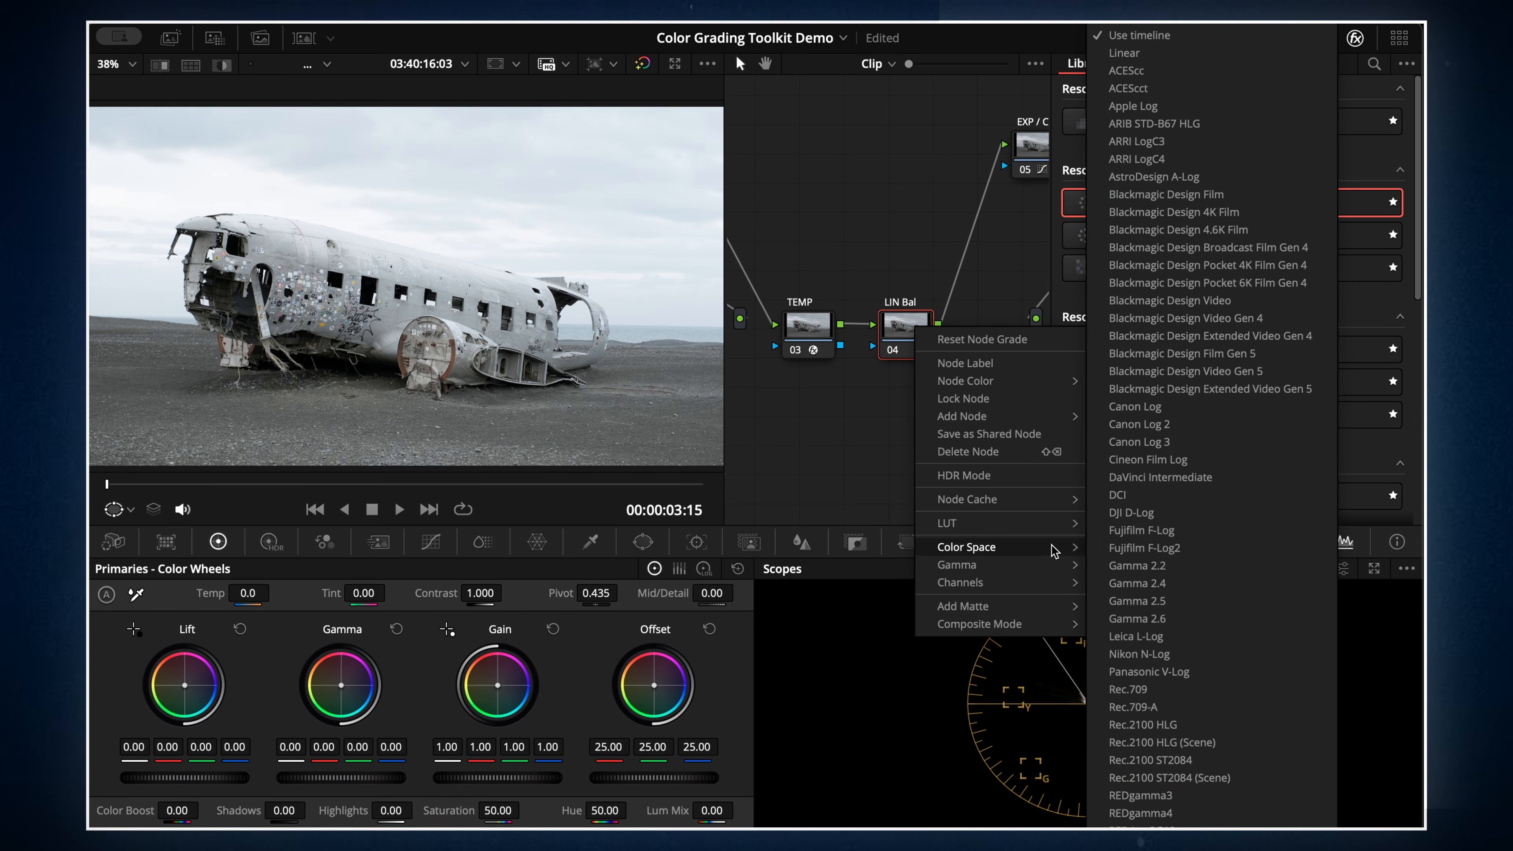
{"action": "left_click", "coordinate": [1154, 54]}
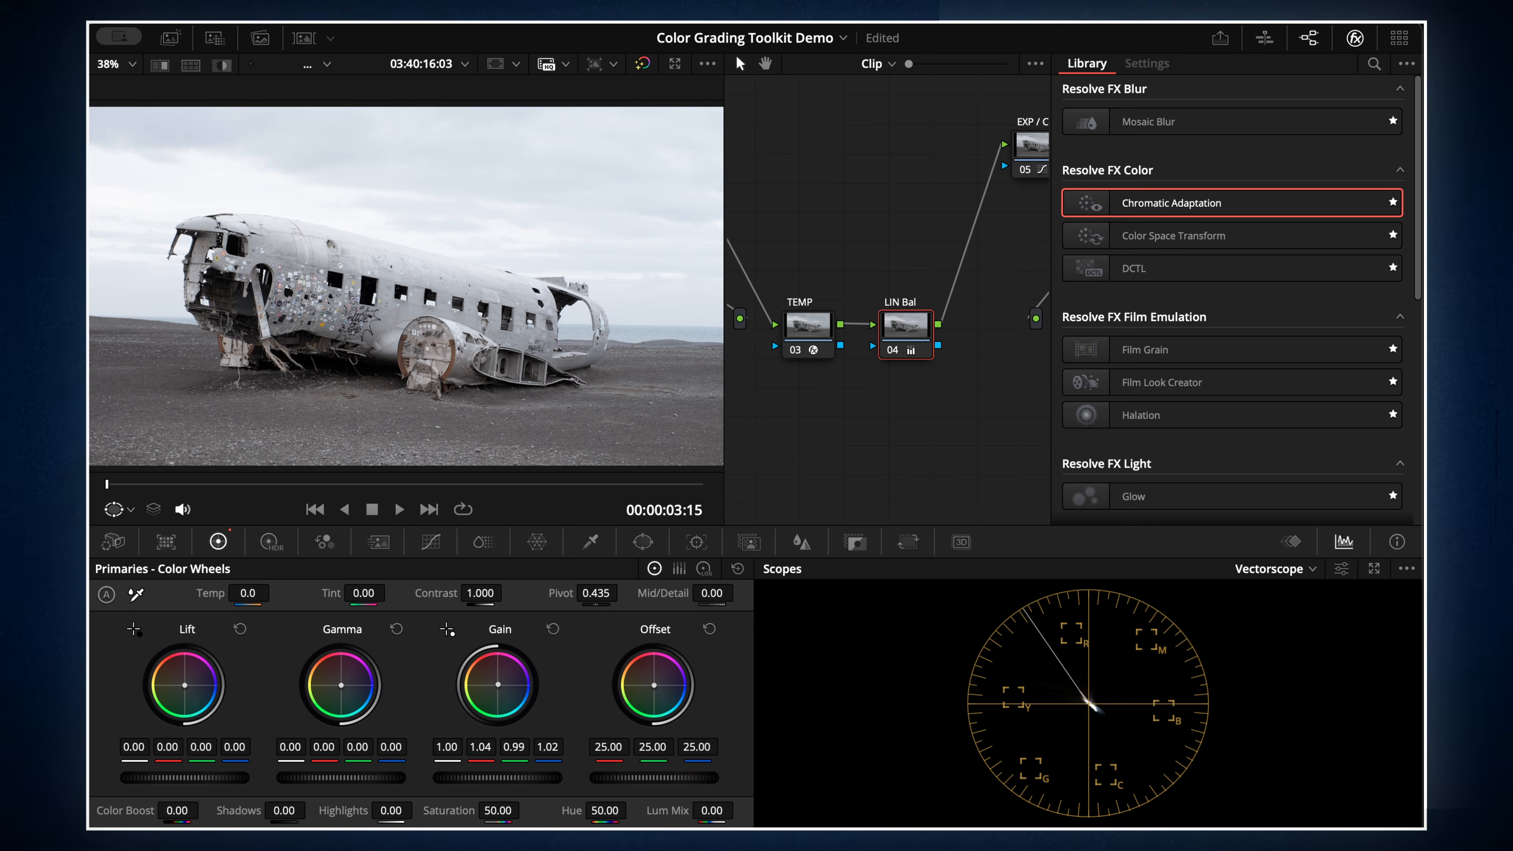
Toggle the TEMP and LIN Bal nodes off and on to compare the image before and after balancing.
{"action": "key", "text": "alt+d"}
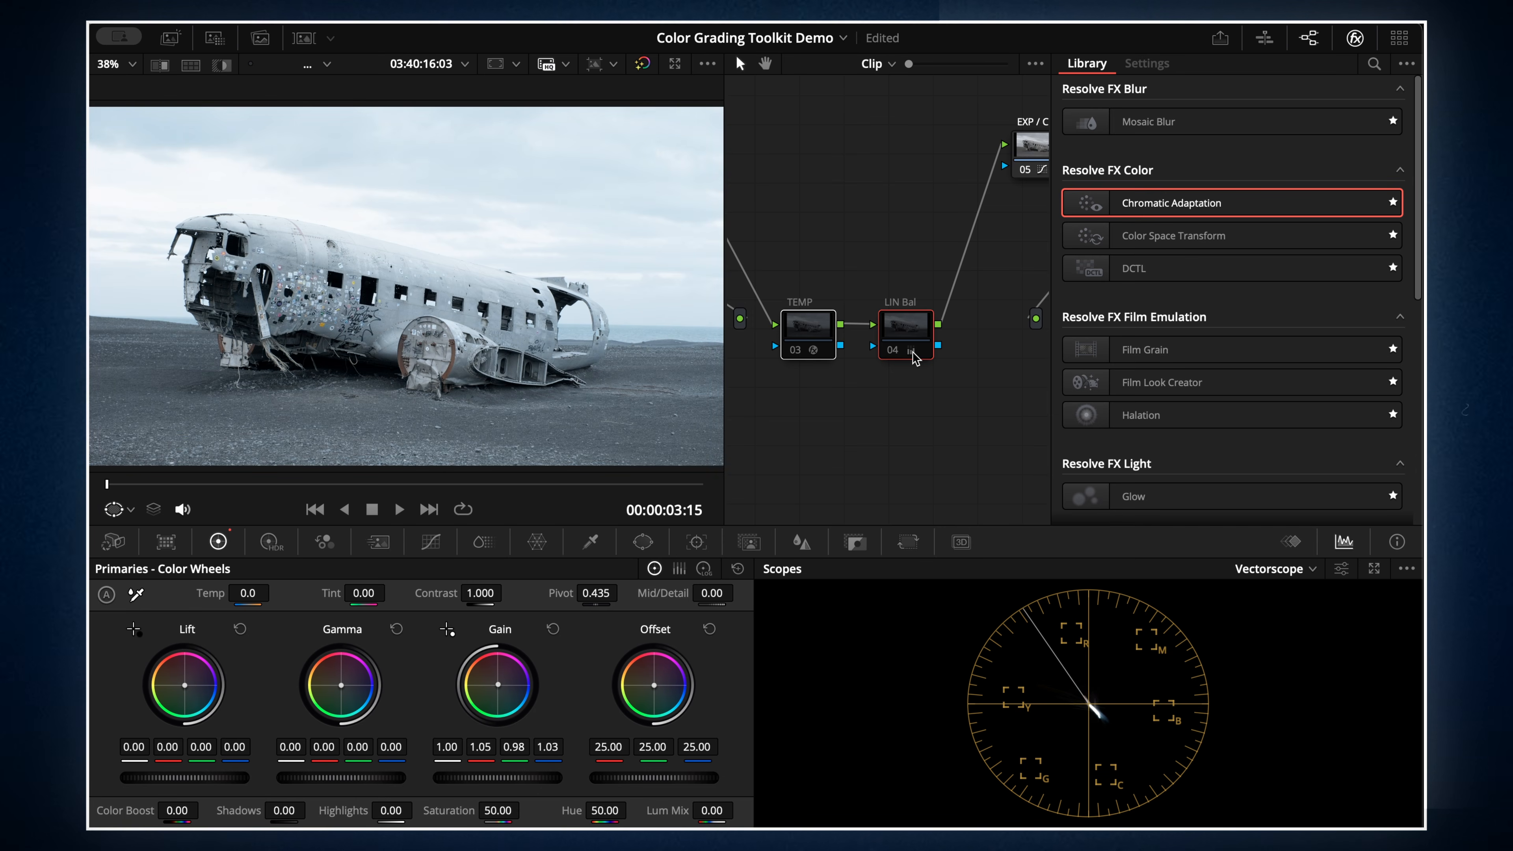
{"action": "key", "text": "alt+d"}
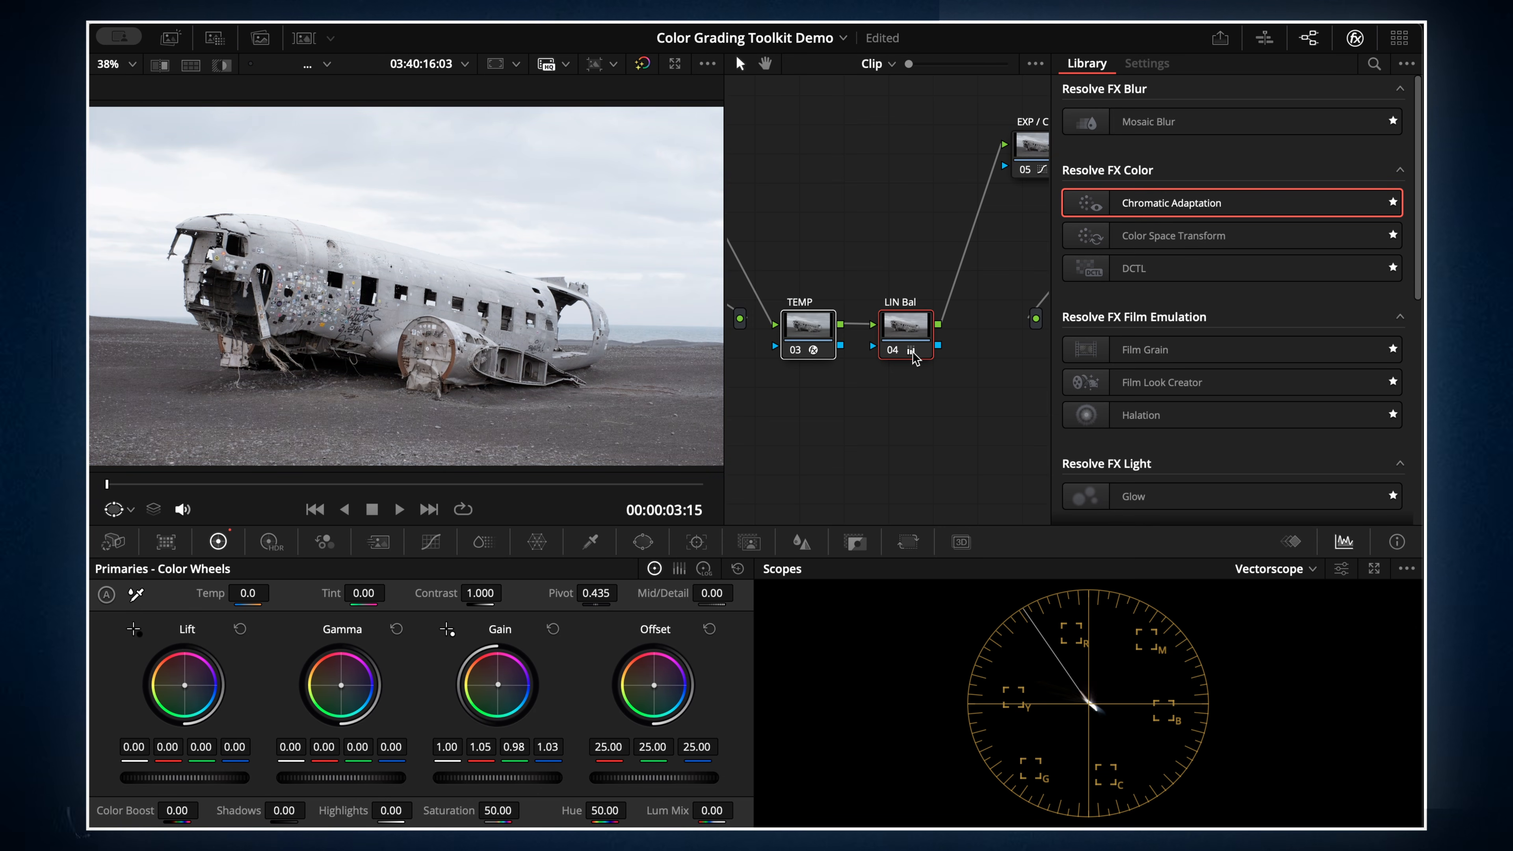
{"action": "key", "text": "alt+d"}
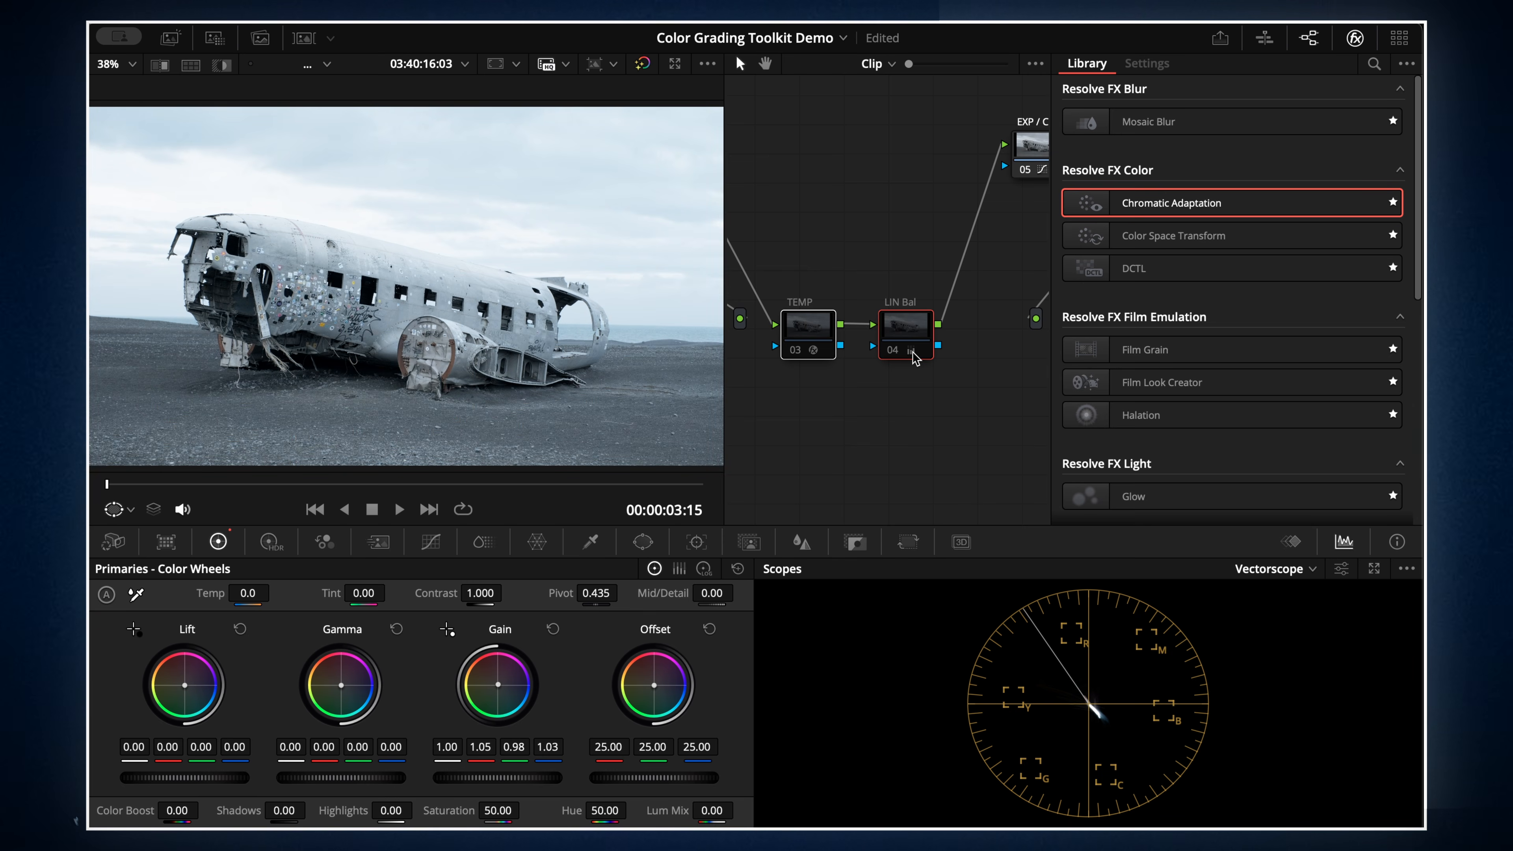
{"action": "key", "text": "alt+d"}
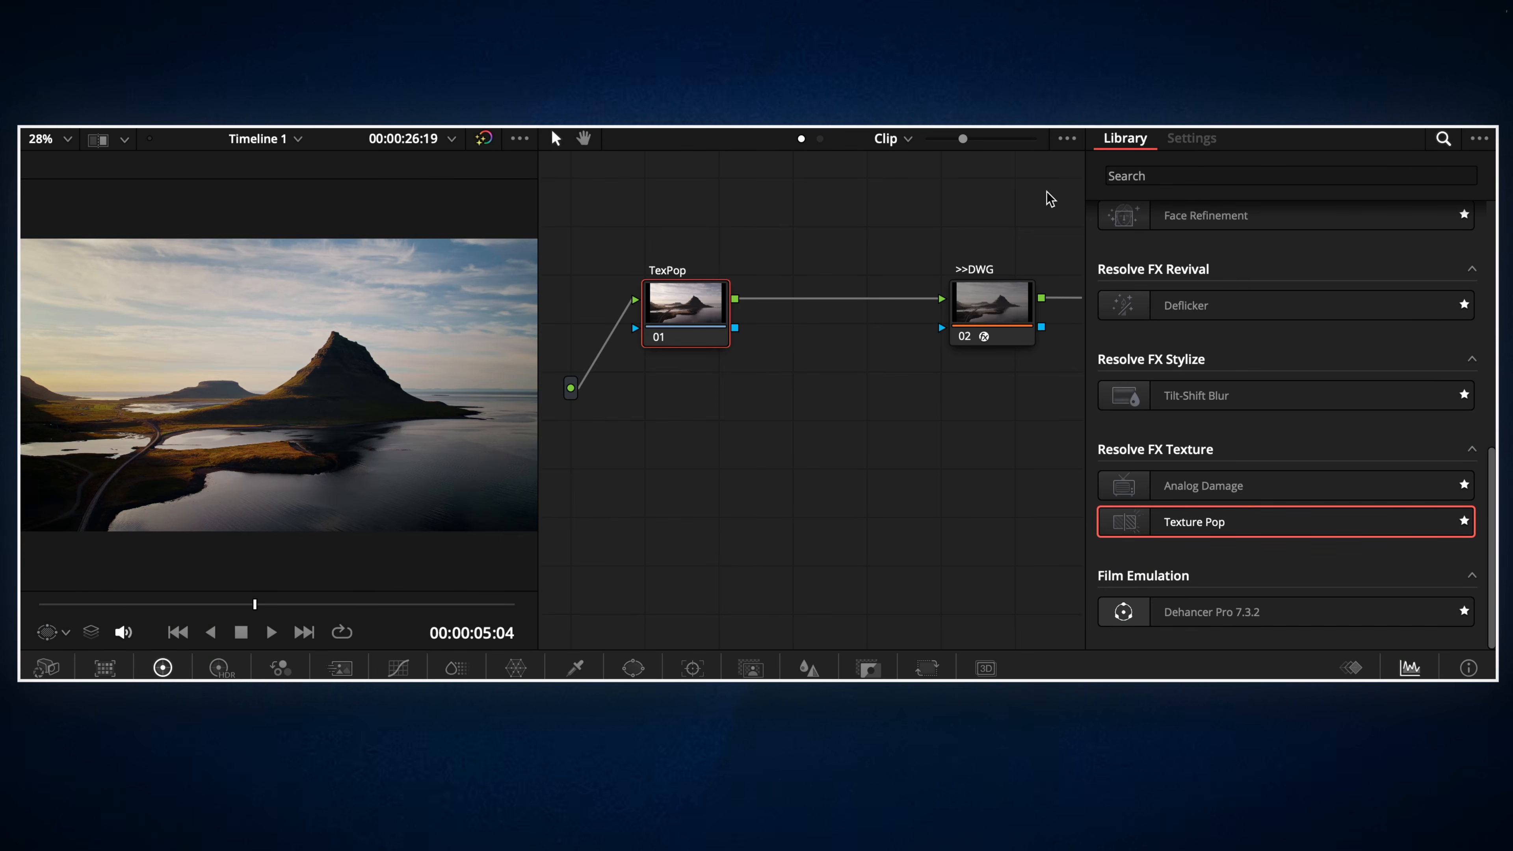
Apply Texture Pop to the TexPop node, using Advanced operating mode and Luma/Chroma color mode.
{"action": "left_click_drag", "start_coordinate": [1275, 529], "coordinate": [703, 309]}
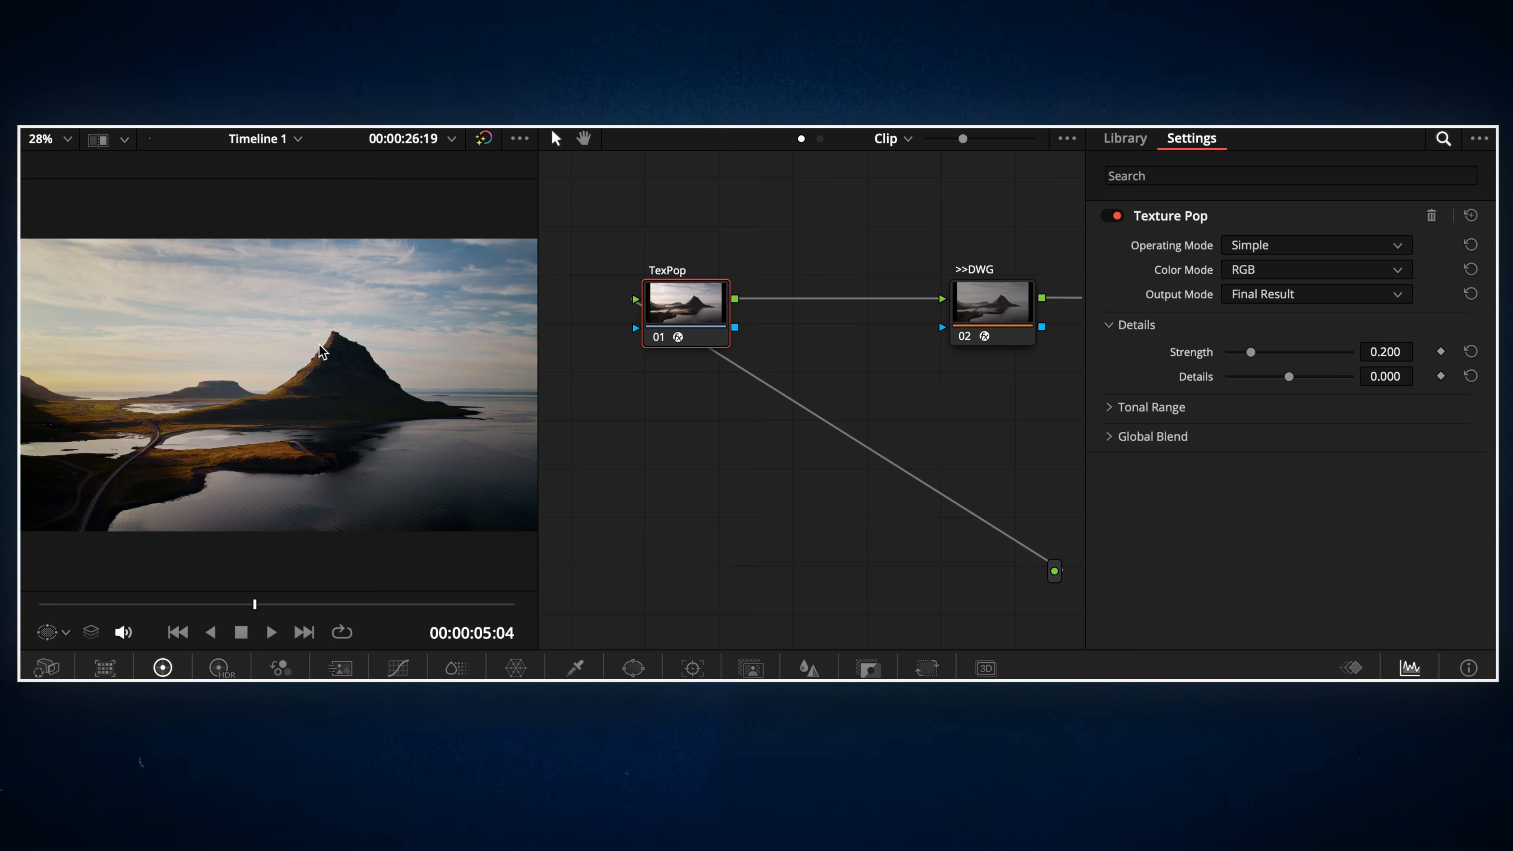
{"action": "scroll", "coordinate": [317, 339], "scroll_direction": "up", "scroll_amount": 10}
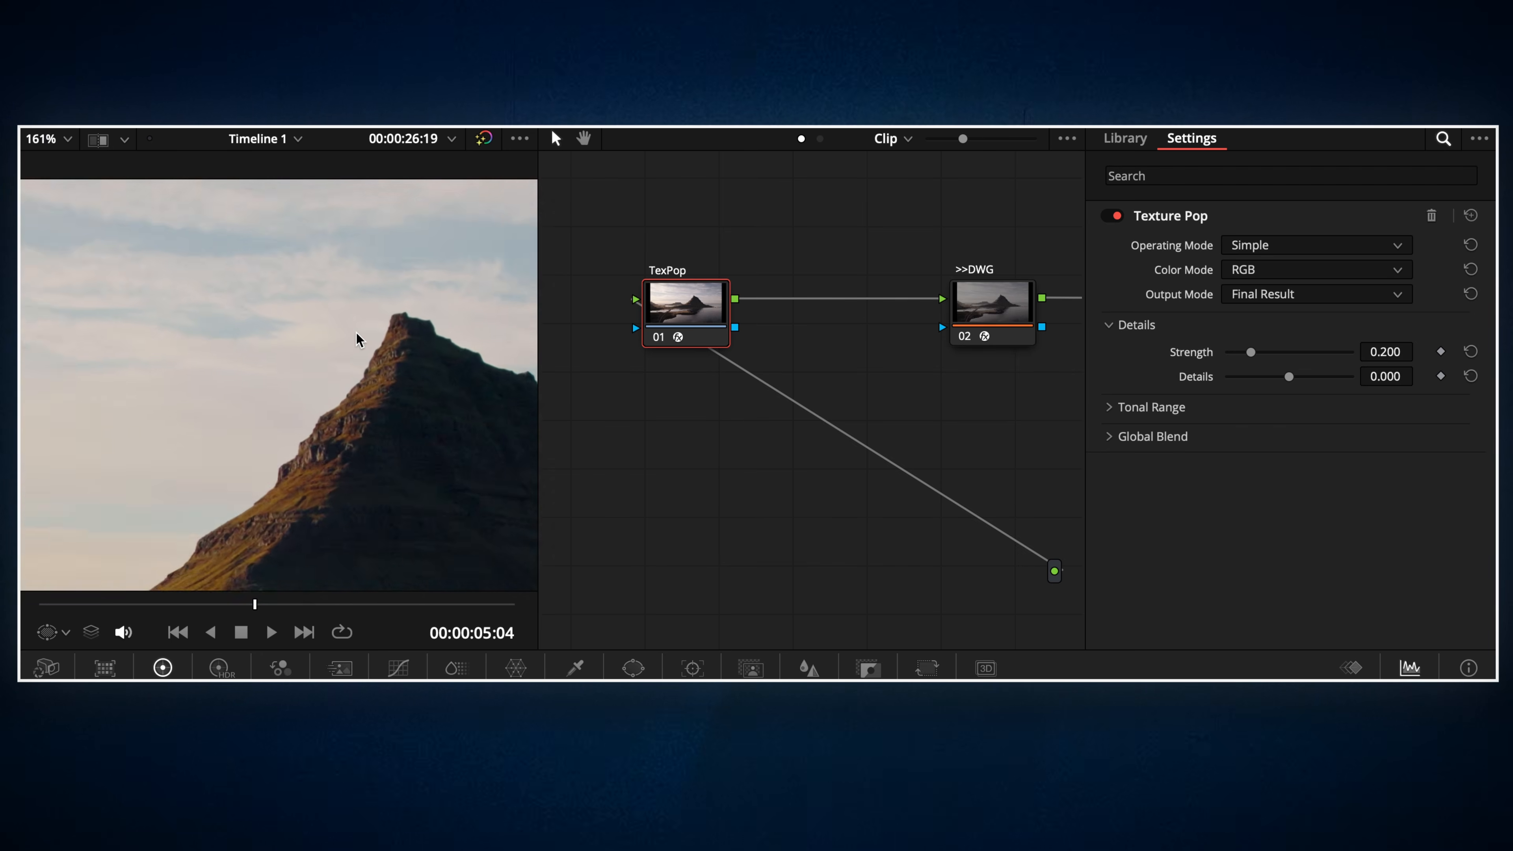
{"action": "scroll", "coordinate": [358, 339], "scroll_direction": "down", "scroll_amount": 3}
{"action": "left_click", "coordinate": [1314, 244]}
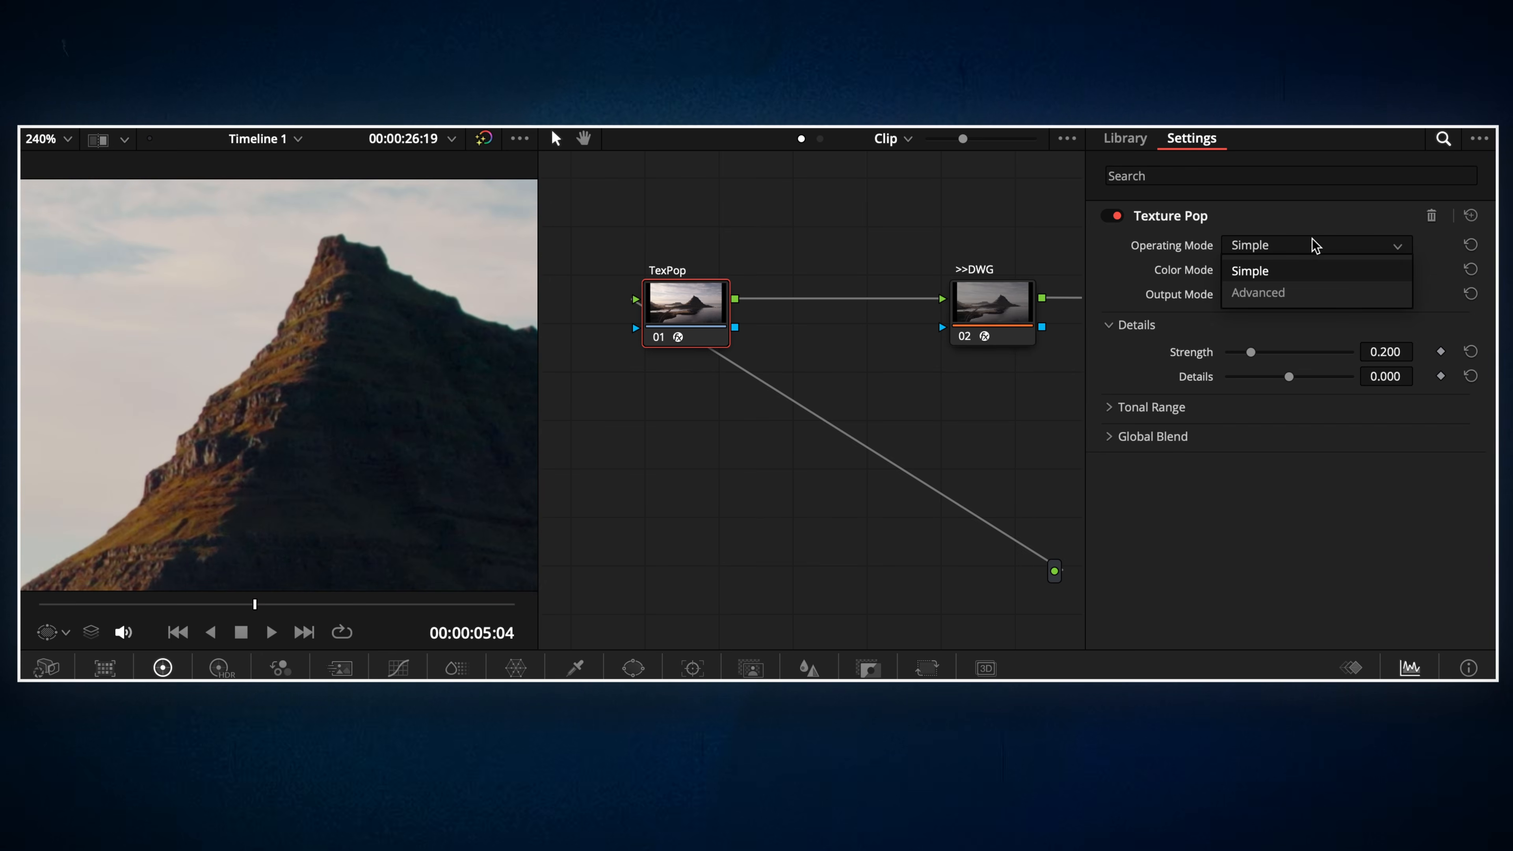
{"action": "left_click", "coordinate": [1259, 292]}
{"action": "left_click", "coordinate": [1336, 275]}
{"action": "left_click", "coordinate": [1356, 317]}
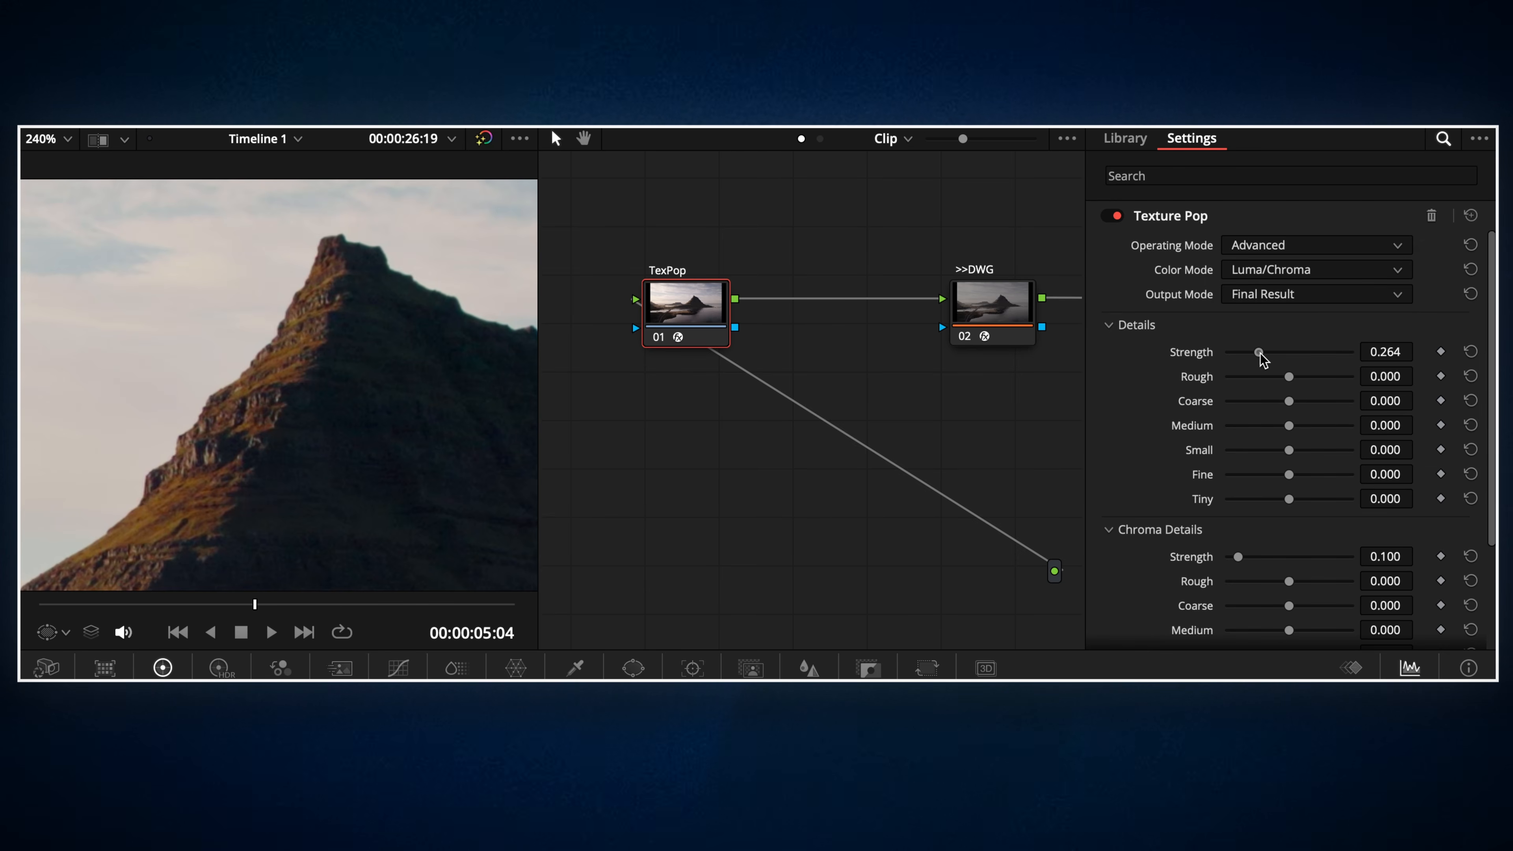
In the Texture Pop details, lower Tiny to about -0.116 and raise Fine slightly above zero.
{"action": "mouse_move", "coordinate": [1290, 502]}
{"action": "left_mouse_down"}
{"action": "mouse_move", "coordinate": [1244, 502]}
{"action": "mouse_move", "coordinate": [1263, 503]}
{"action": "left_mouse_up"}
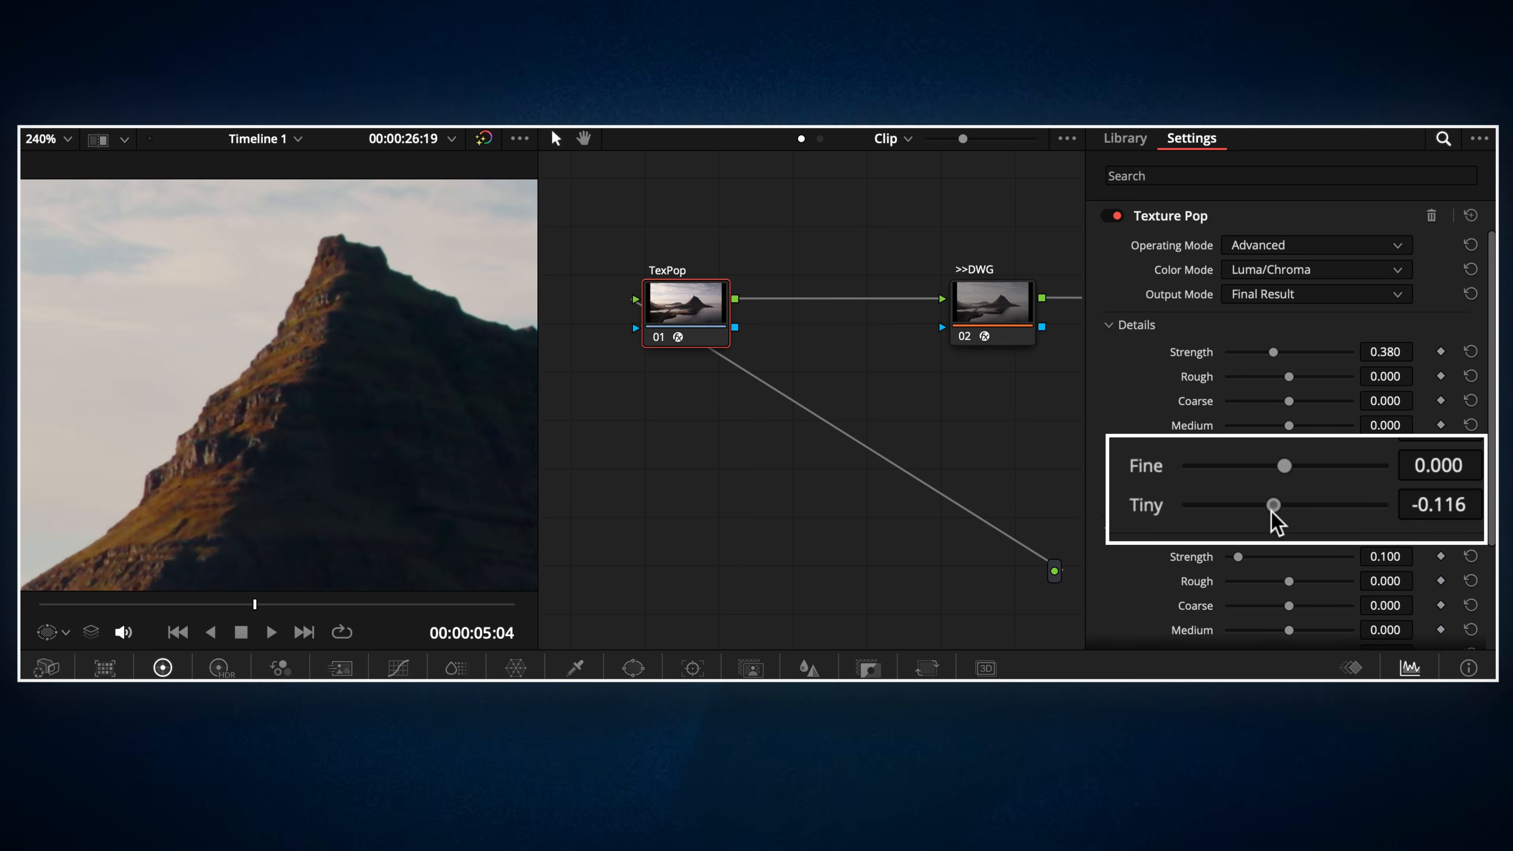
{"action": "left_click_drag", "start_coordinate": [1285, 466], "coordinate": [1299, 475]}
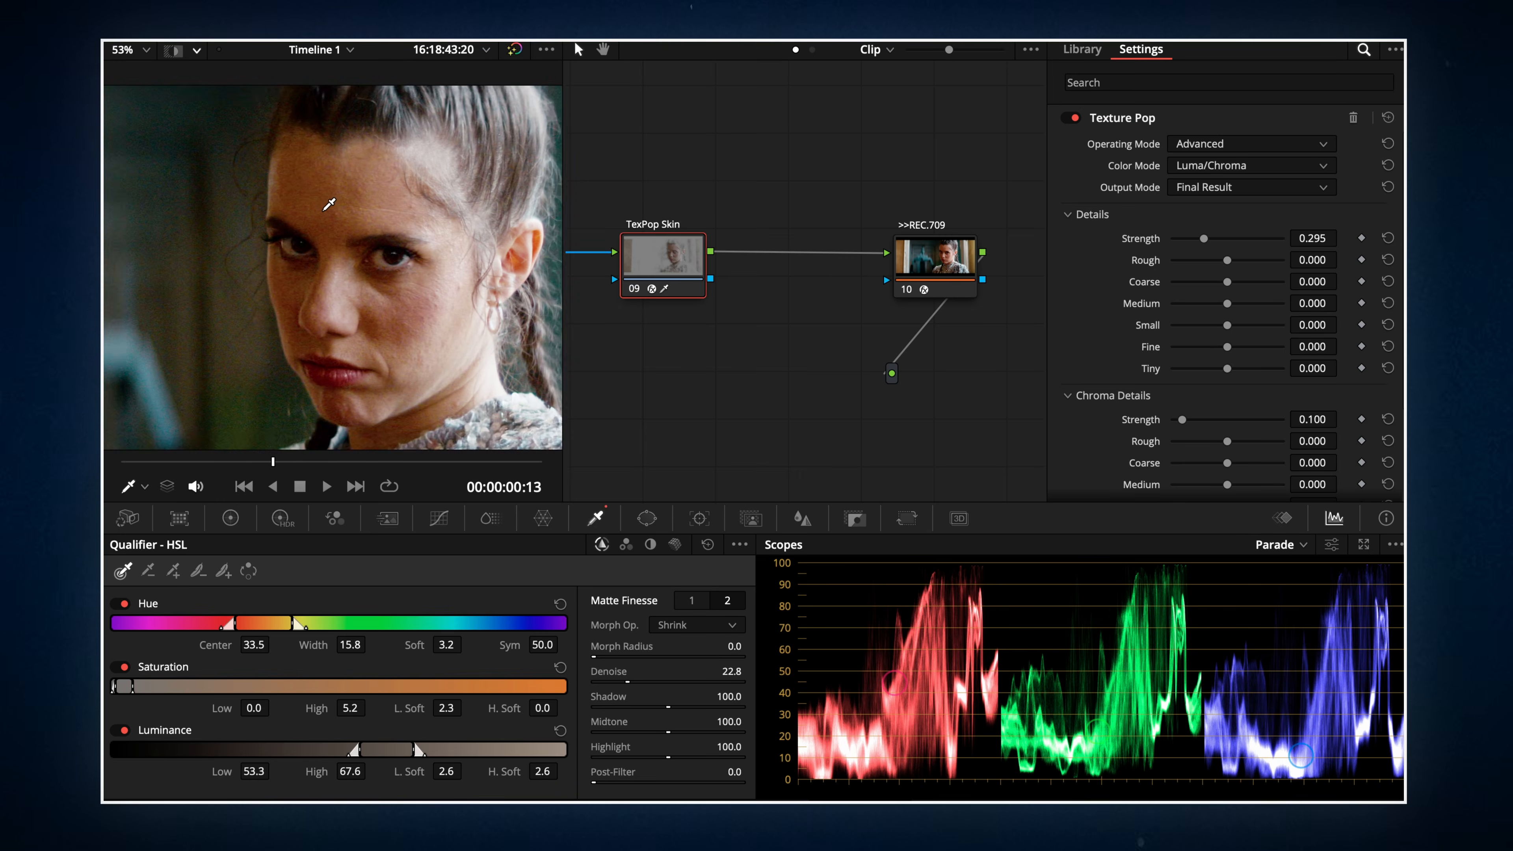
On the TexPop Skin node, lower the Texture Pop Rough detail to about -0.209 and Coarse to -0.178.
{"action": "scroll", "coordinate": [328, 204], "scroll_direction": "up", "scroll_amount": 1}
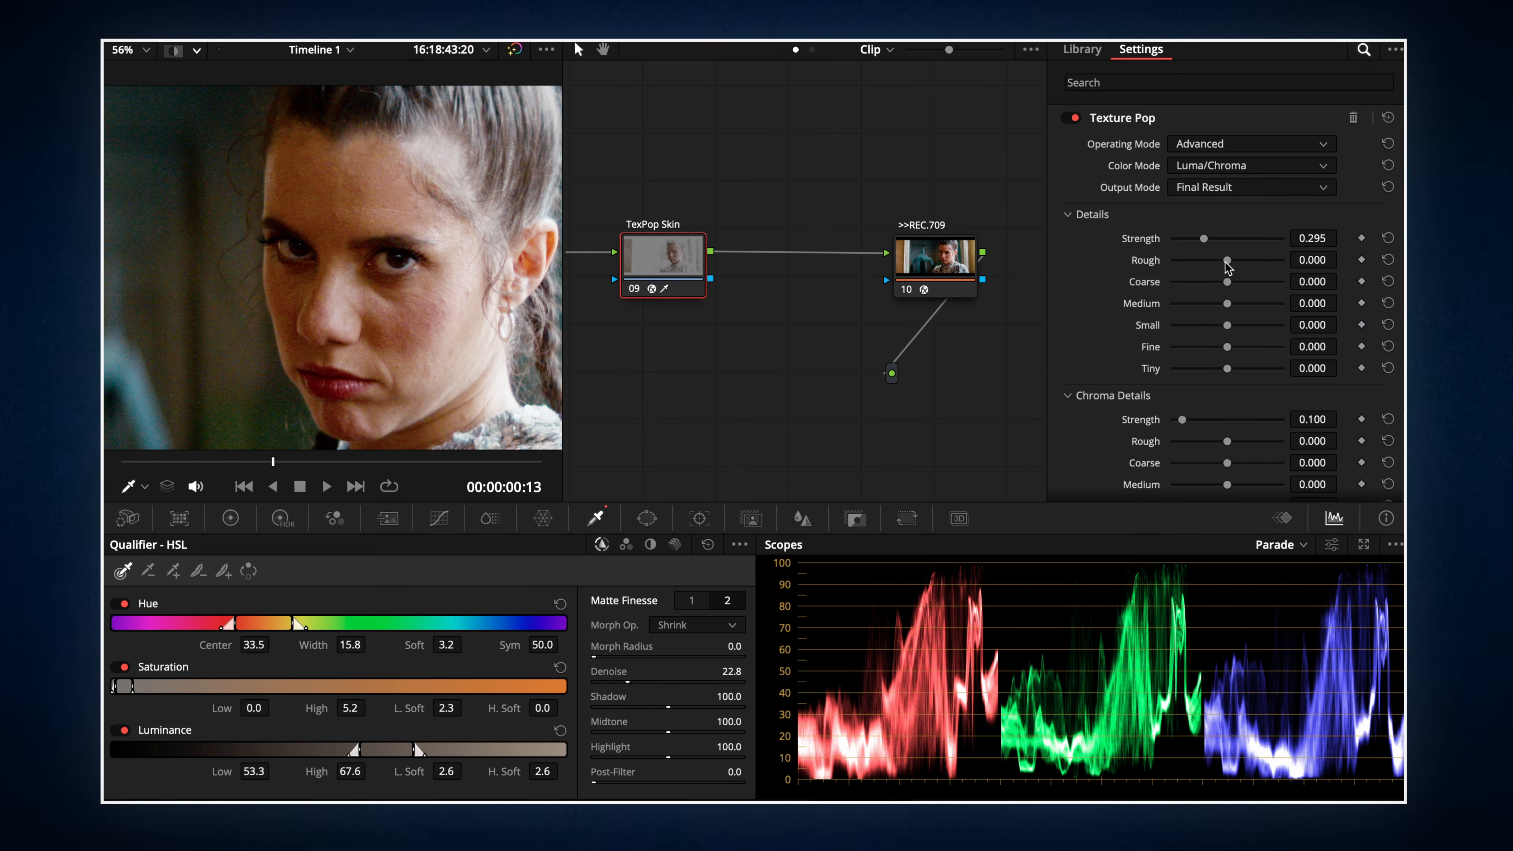
{"action": "left_click_drag", "start_coordinate": [1223, 261], "coordinate": [1218, 294]}
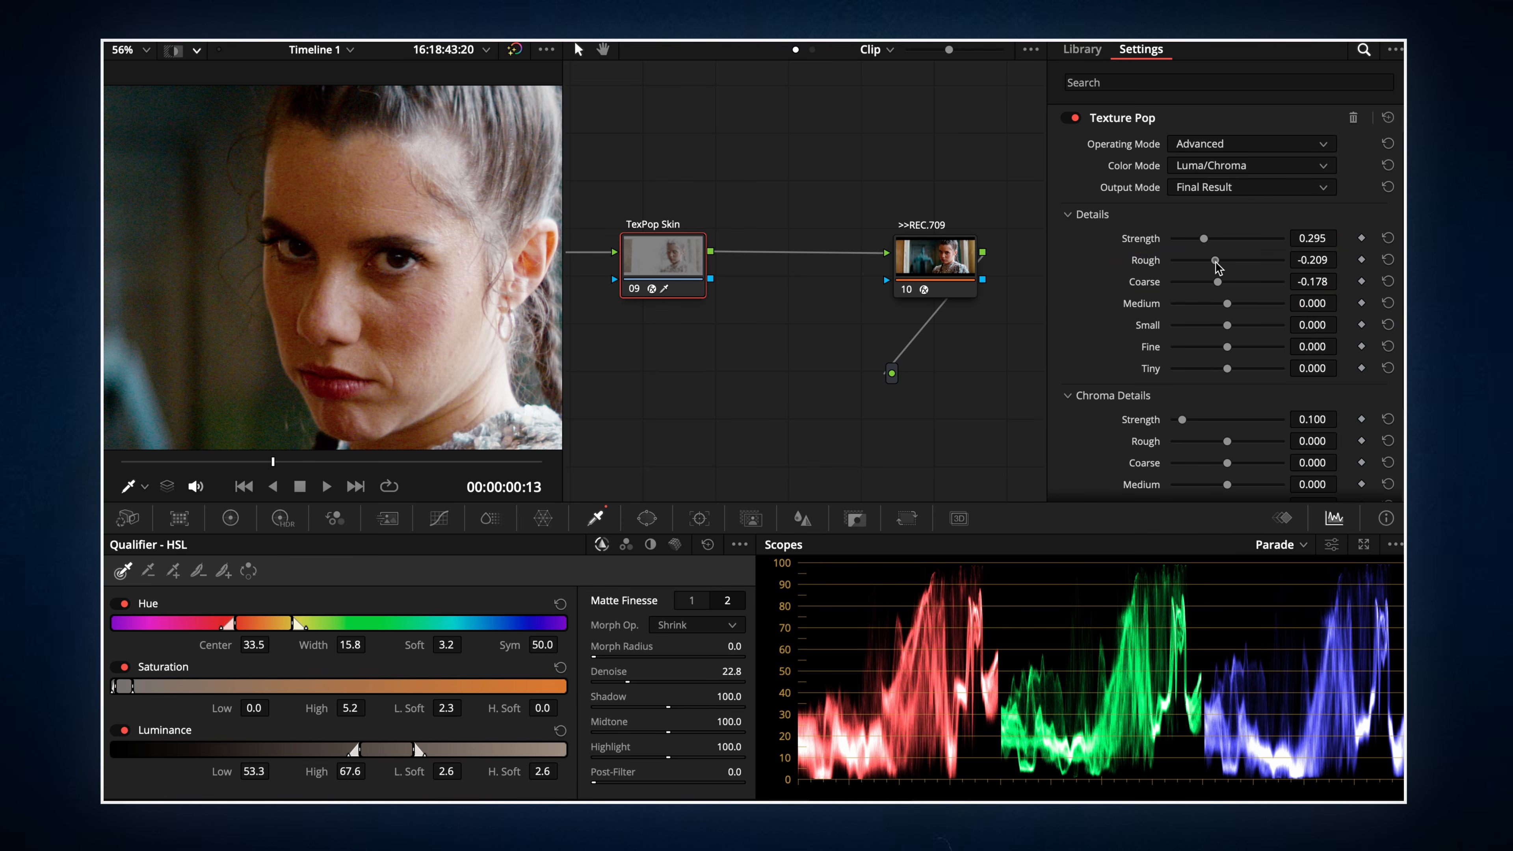
Toggle the TexPop Skin node off and on to compare the skin texture.
{"action": "key", "text": "ctrl+d"}
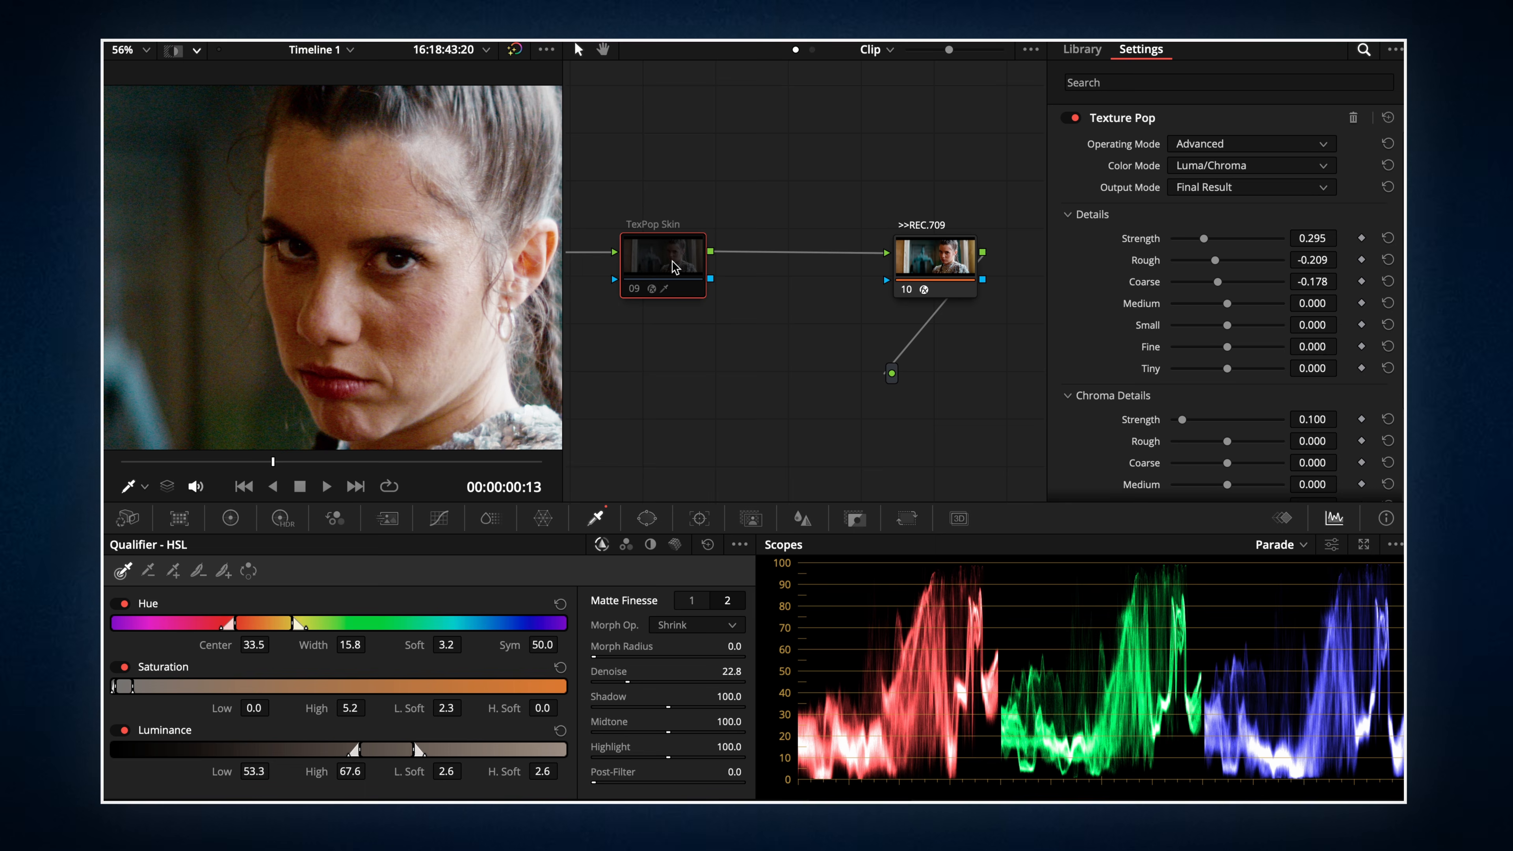
{"action": "key", "text": "ctrl+d"}
{"action": "key", "text": "ctrl+d"}
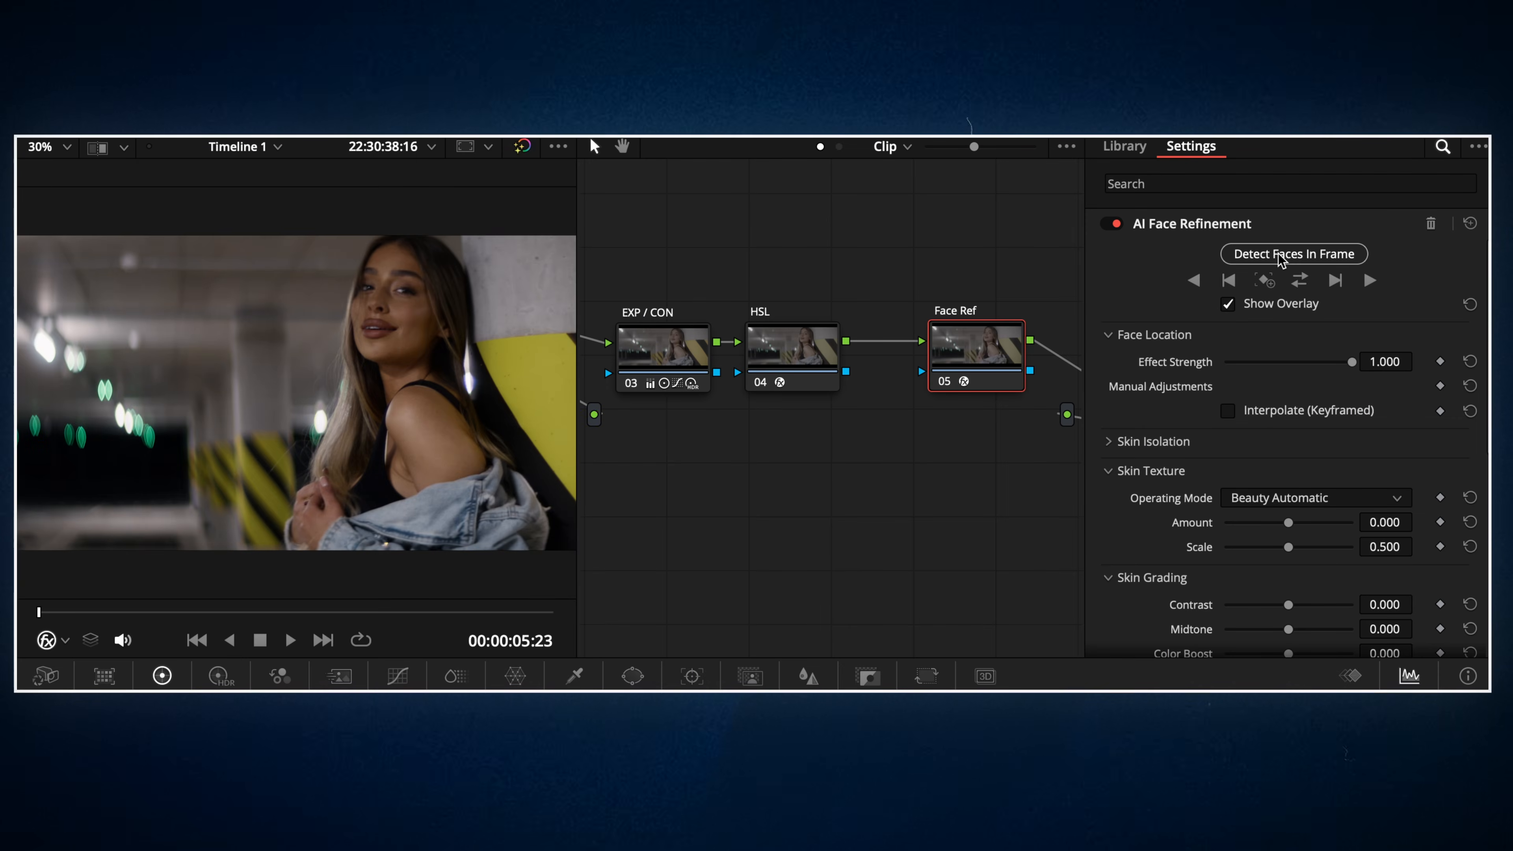
Detect and track the face in the clip with AI Face Refinement on the Face Ref node, and hide the overlay.
{"action": "left_click", "coordinate": [1279, 255]}
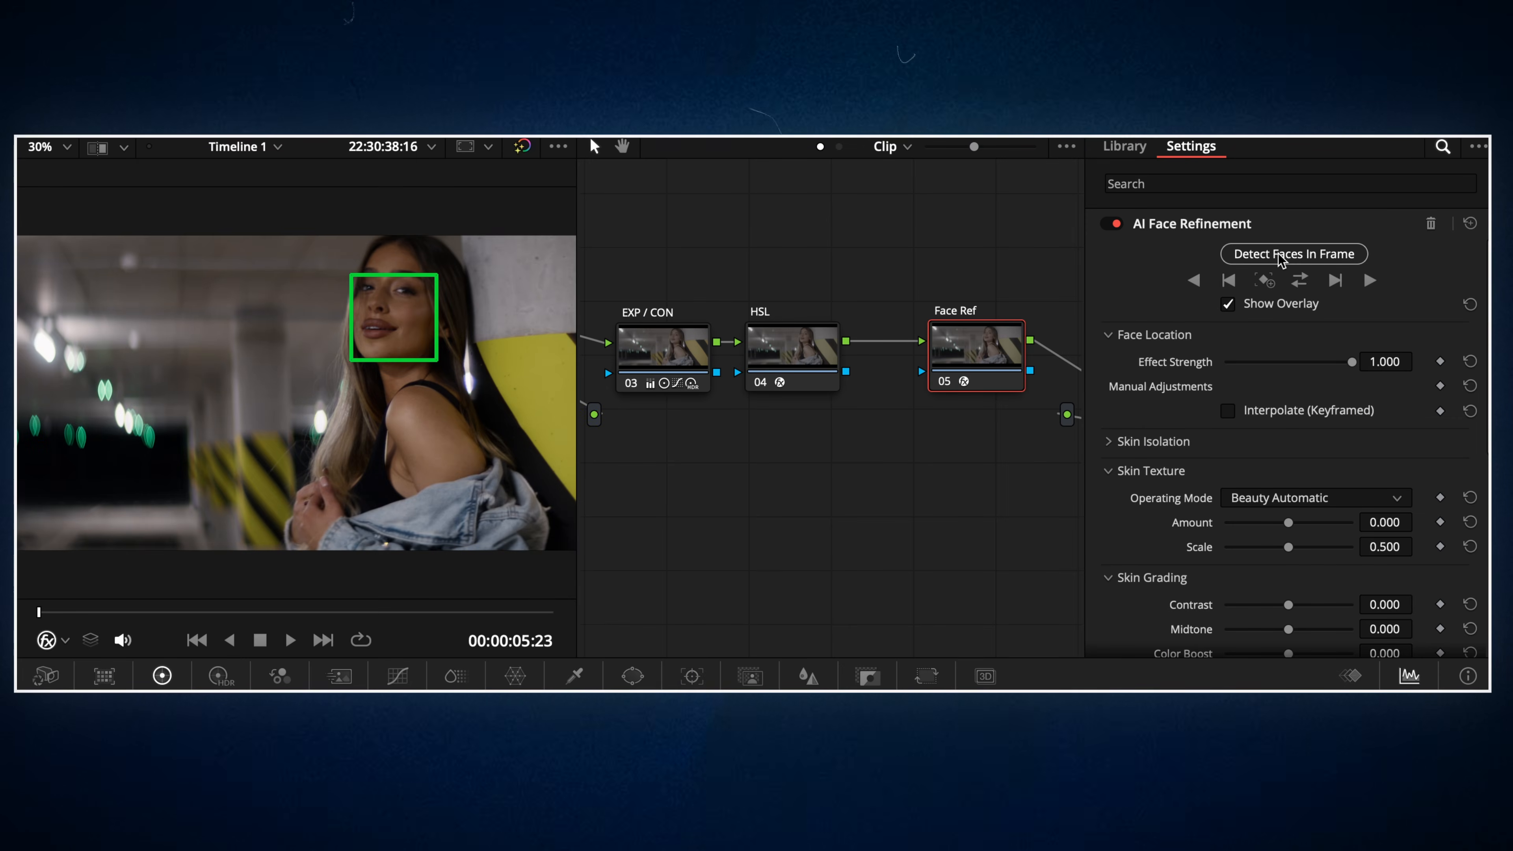
{"action": "left_click", "coordinate": [1299, 280]}
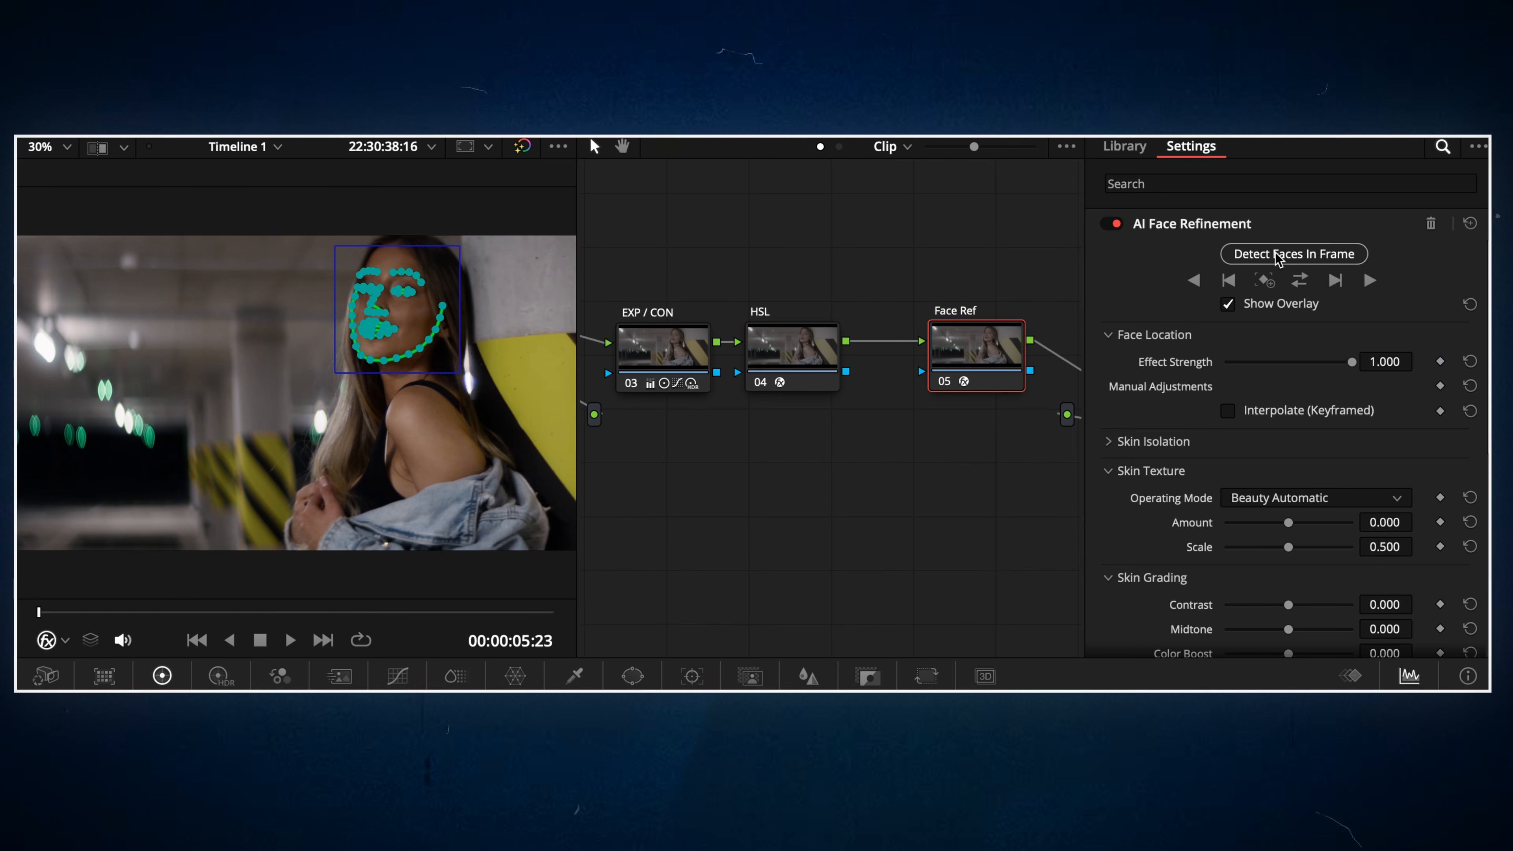
{"action": "left_click", "coordinate": [1227, 304]}
With the face in close-up, set the Skin Grading contrast to -0.147 and Shine Removal to 0.287.
{"action": "left_click", "coordinate": [222, 614]}
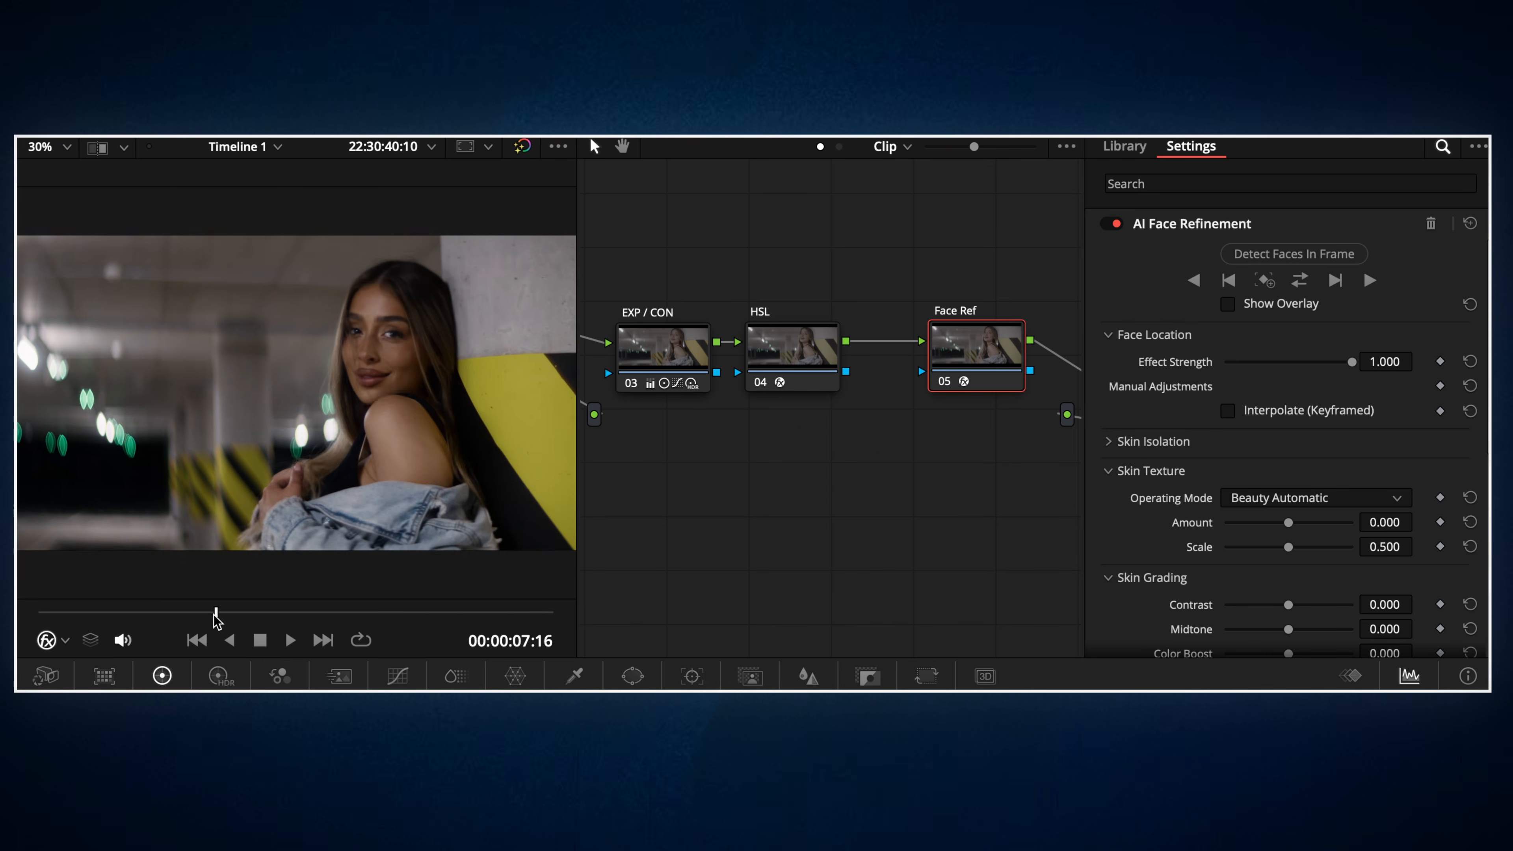
{"action": "left_click_drag", "start_coordinate": [223, 614], "coordinate": [209, 612]}
{"action": "scroll", "coordinate": [429, 331], "scroll_direction": "up", "scroll_amount": 4}
{"action": "scroll", "coordinate": [1260, 280], "scroll_direction": "down", "scroll_amount": 3}
{"action": "scroll", "coordinate": [1263, 280], "scroll_direction": "down", "scroll_amount": 1}
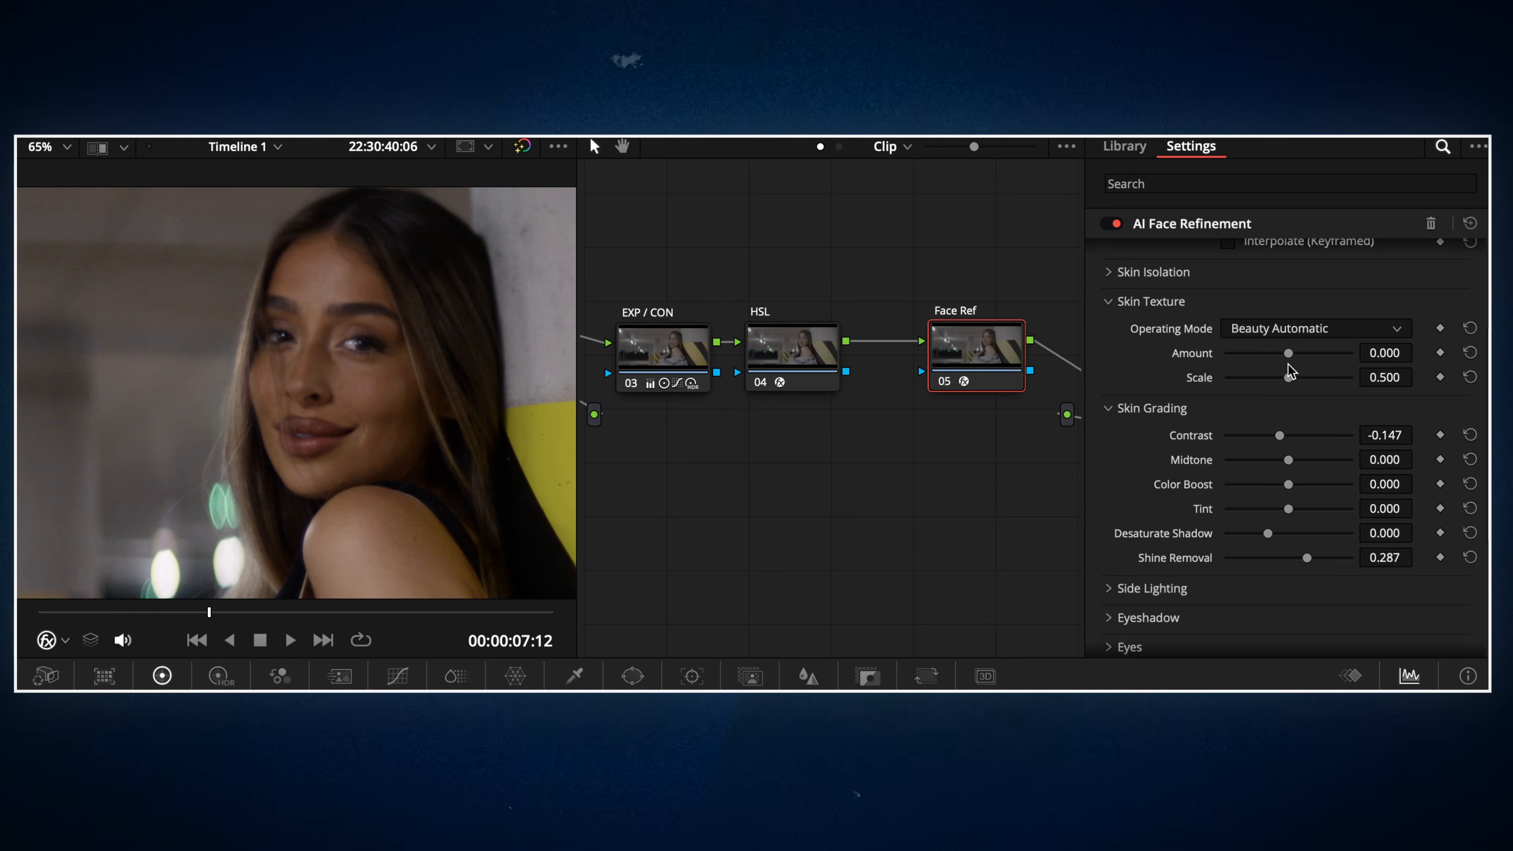
Refine the eyes with Sharpening at 0.155, Brightening at 0.109 and Eyebag Removal at 0.116.
{"action": "scroll", "coordinate": [1290, 371], "scroll_direction": "down", "scroll_amount": 6}
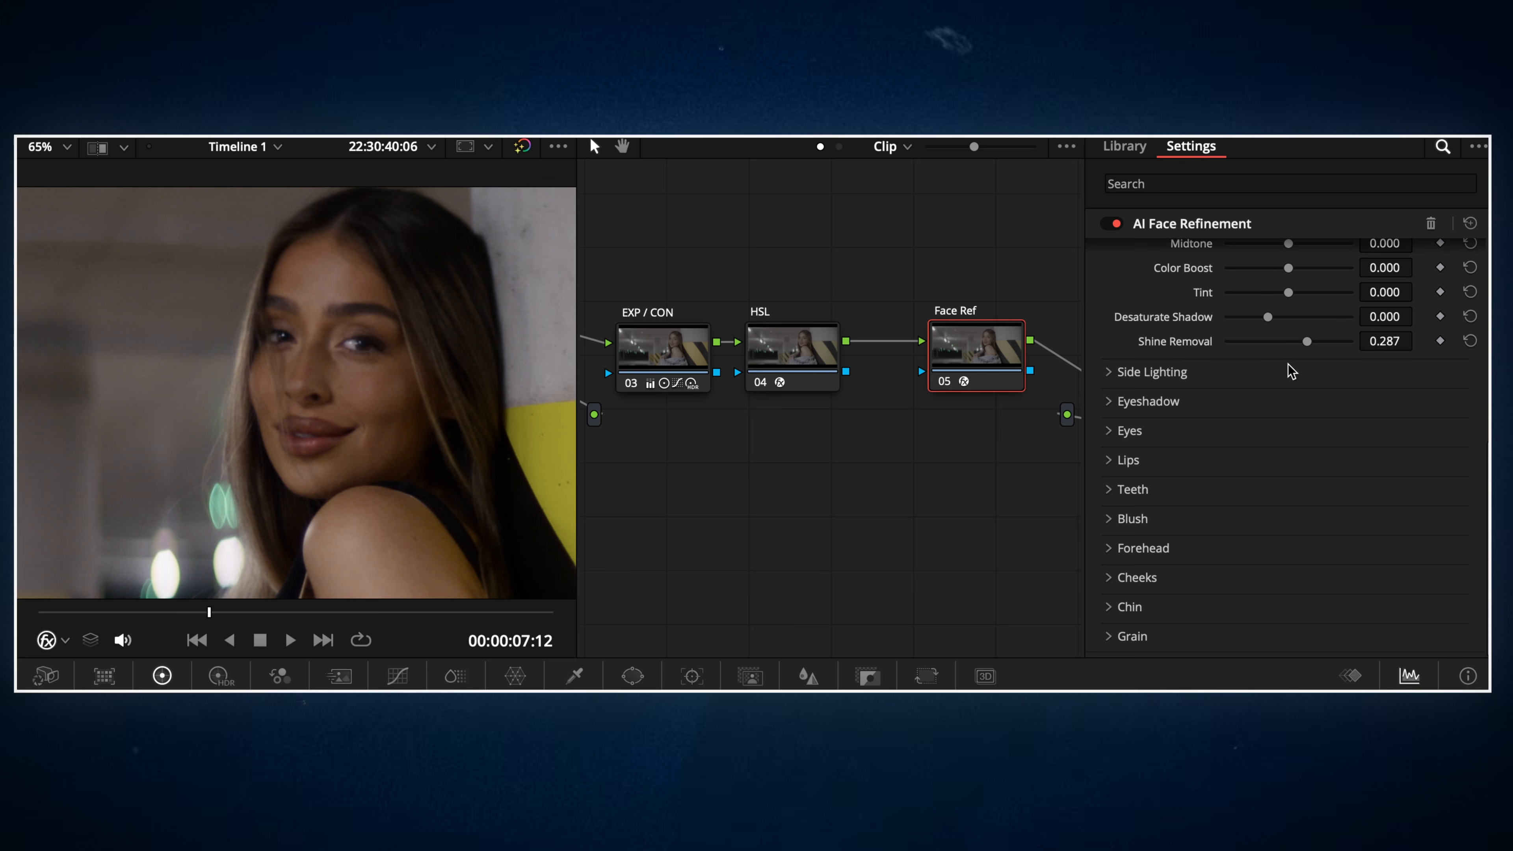
{"action": "left_click", "coordinate": [1110, 431]}
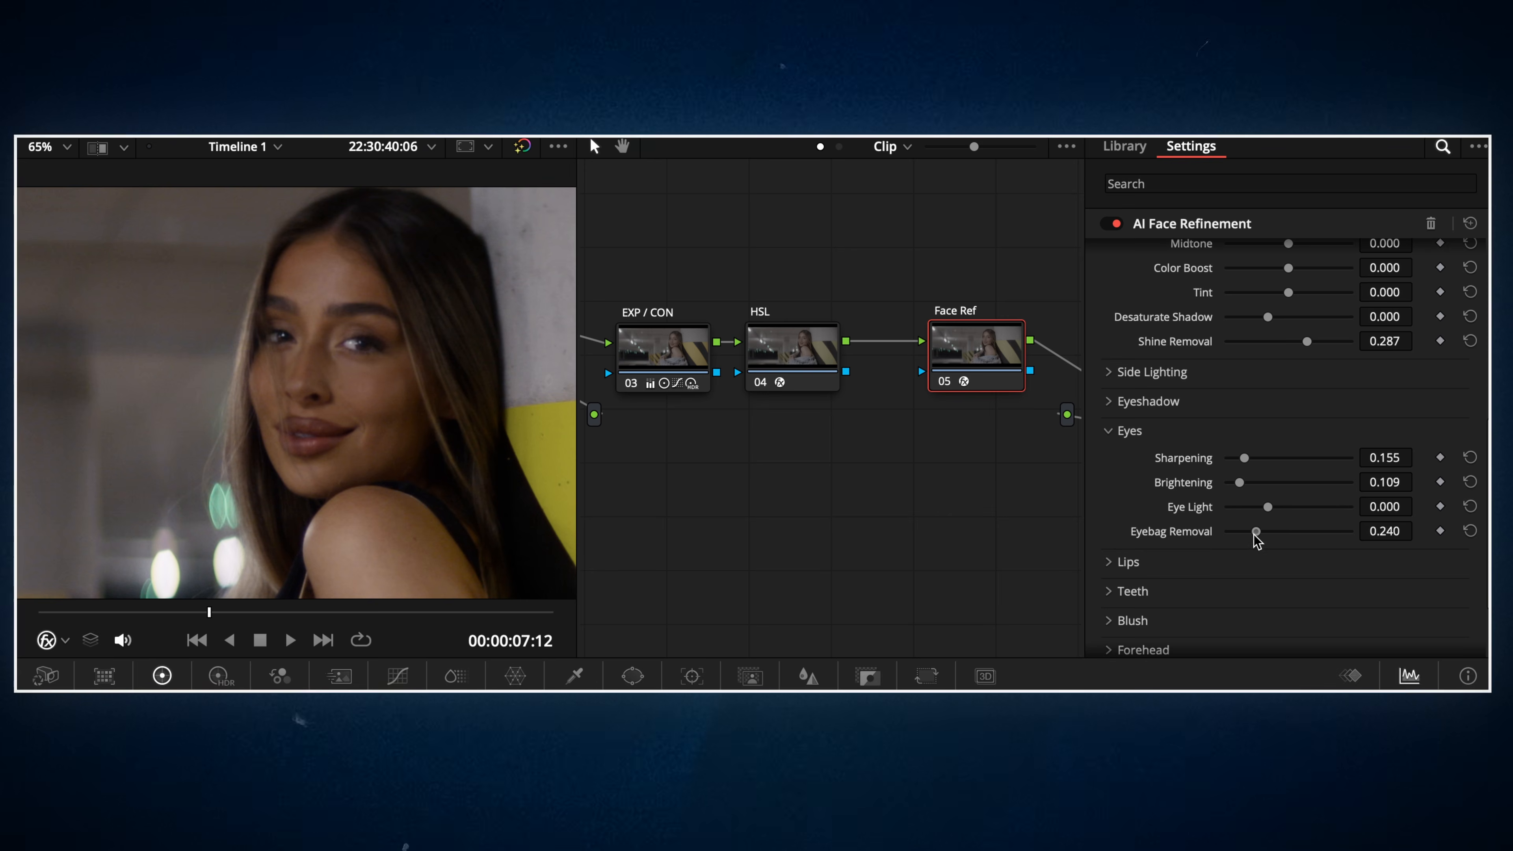
Expand the Lips group of the face refinement and look through its controls and the groups below.
{"action": "left_click", "coordinate": [1112, 563]}
{"action": "scroll", "coordinate": [1112, 564], "scroll_direction": "down", "scroll_amount": 6}
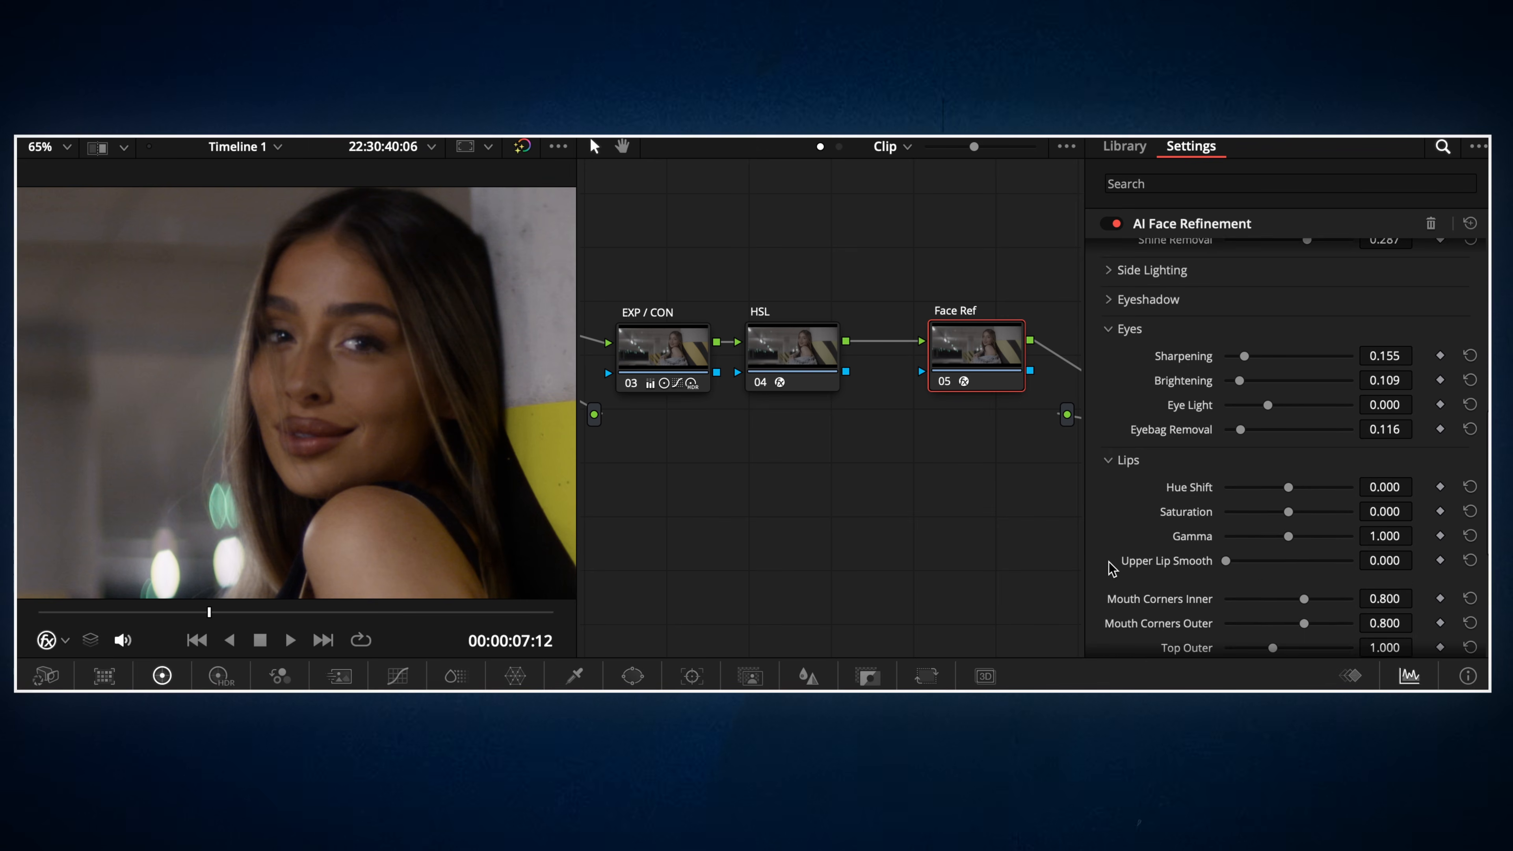
{"action": "left_click", "coordinate": [1120, 496]}
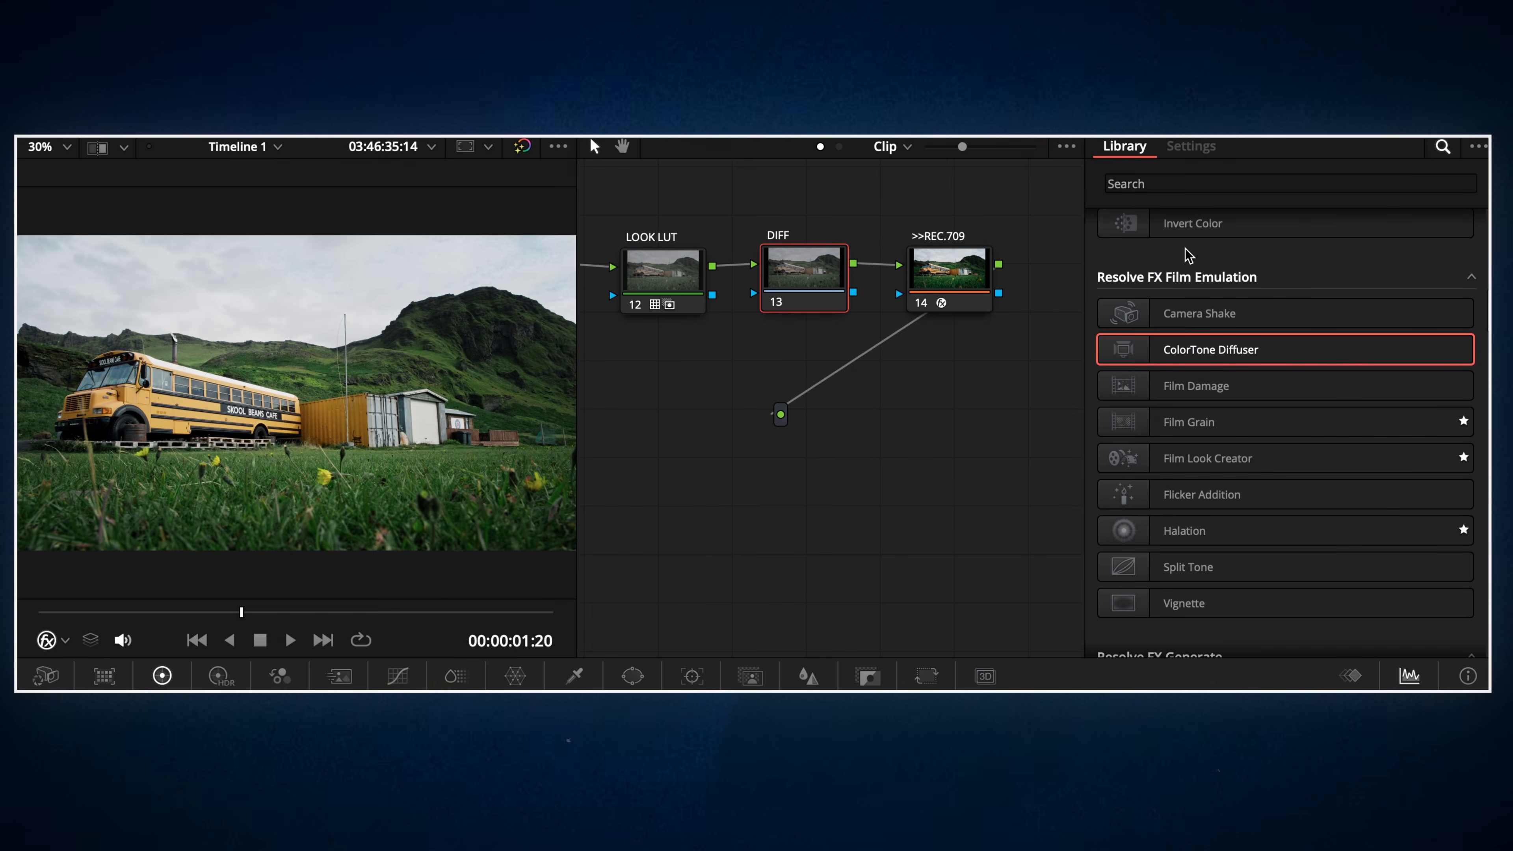
Apply ColorTone Diffuser to the DIFF node, override its input color space with DaVinci Wide Gamut and choose the matching input gamma.
{"action": "left_click_drag", "start_coordinate": [1189, 345], "coordinate": [817, 274]}
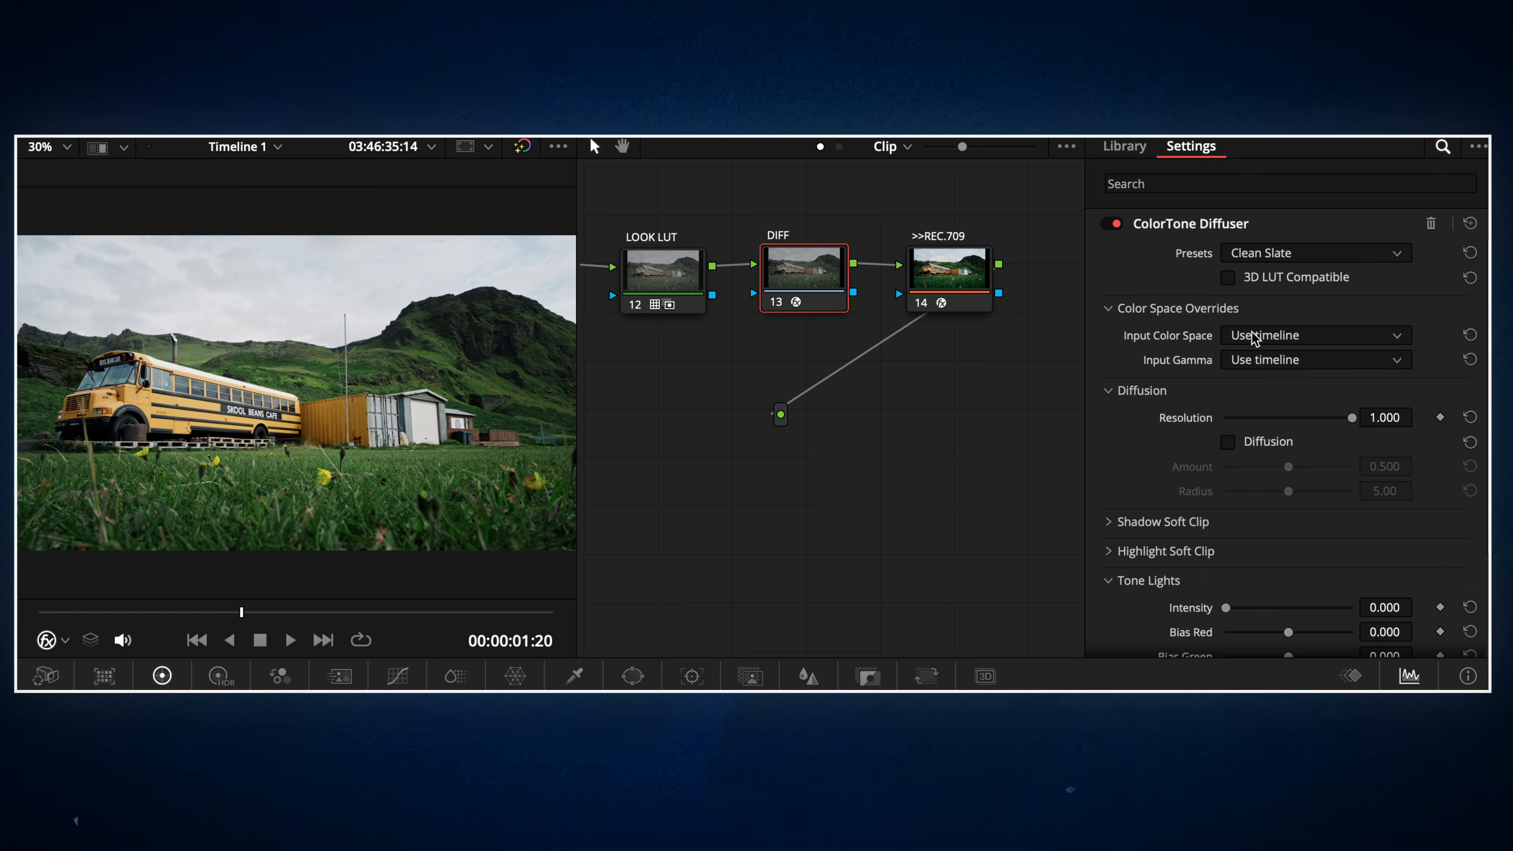
{"action": "left_click", "coordinate": [1245, 334]}
{"action": "left_click", "coordinate": [1294, 429]}
{"action": "left_click", "coordinate": [1284, 360]}
{"action": "left_click", "coordinate": [1284, 578]}
Collapse the Color Space Overrides and Tone Lights groups of the ColorTone Diffuser.
{"action": "left_click", "coordinate": [1107, 310]}
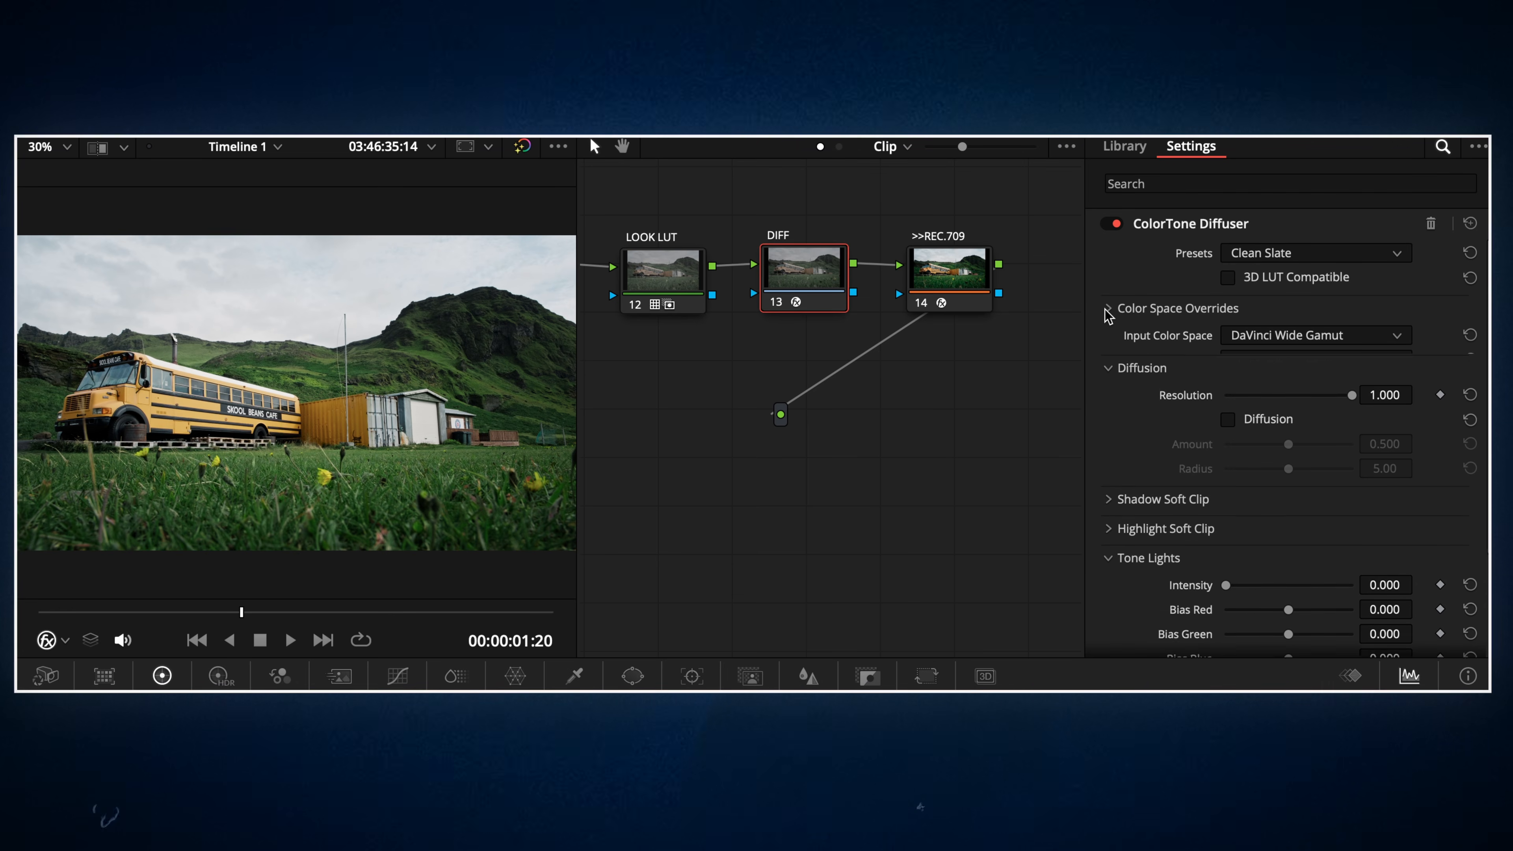
{"action": "left_click", "coordinate": [1109, 528]}
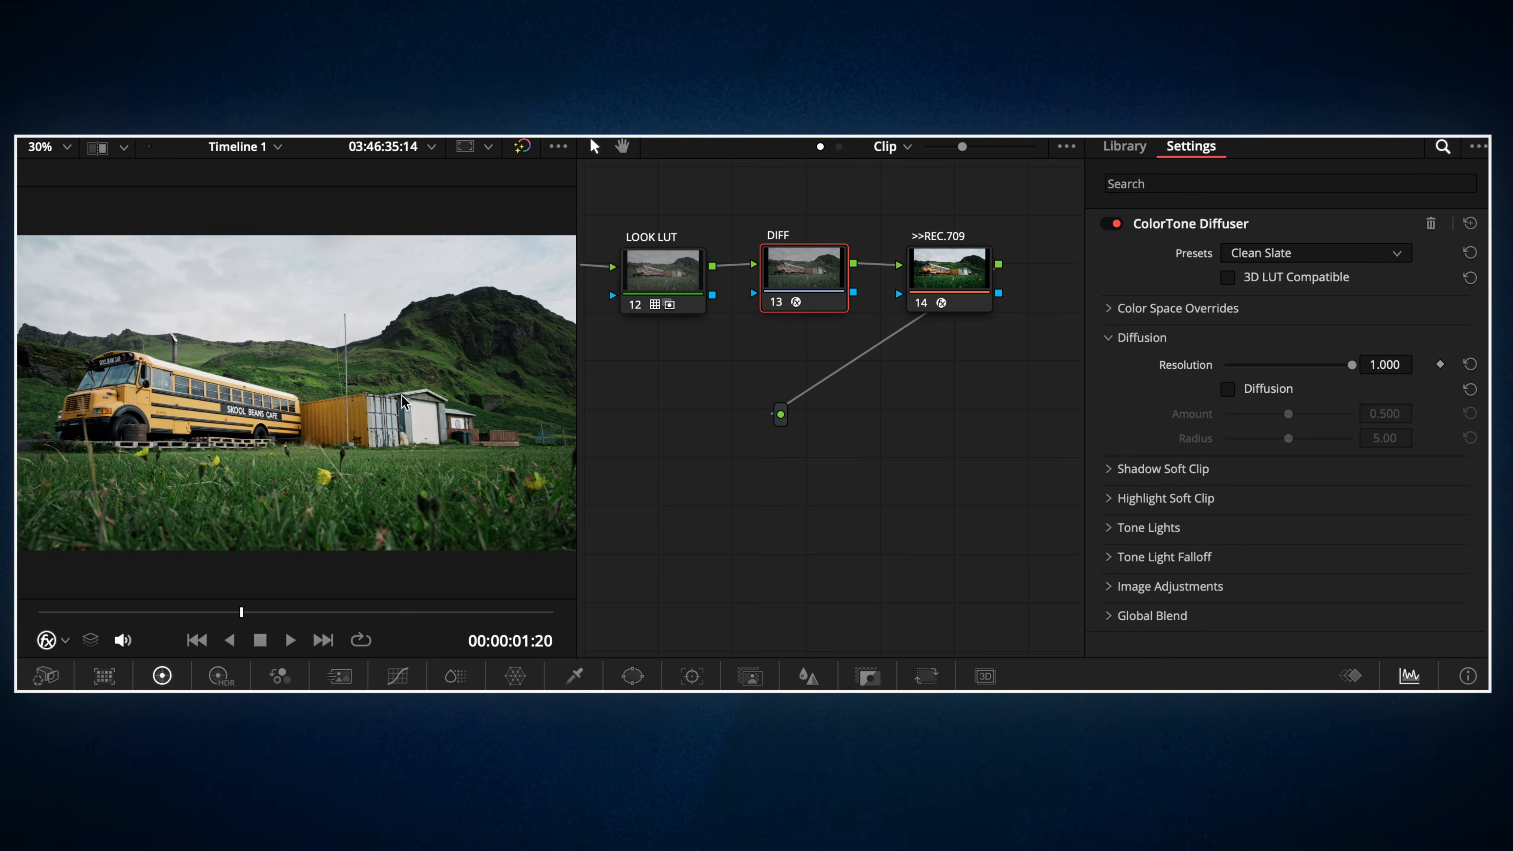
Set the ColorTone Diffuser's Resolution to 0.860 and turn on Diffusion with an Amount of 0.109.
{"action": "key", "text": "ctrl+equal"}
{"action": "mouse_move", "coordinate": [1355, 366]}
{"action": "left_mouse_down"}
{"action": "mouse_move", "coordinate": [1284, 365]}
{"action": "mouse_move", "coordinate": [1347, 367]}
{"action": "mouse_move", "coordinate": [1335, 365]}
{"action": "left_mouse_up"}
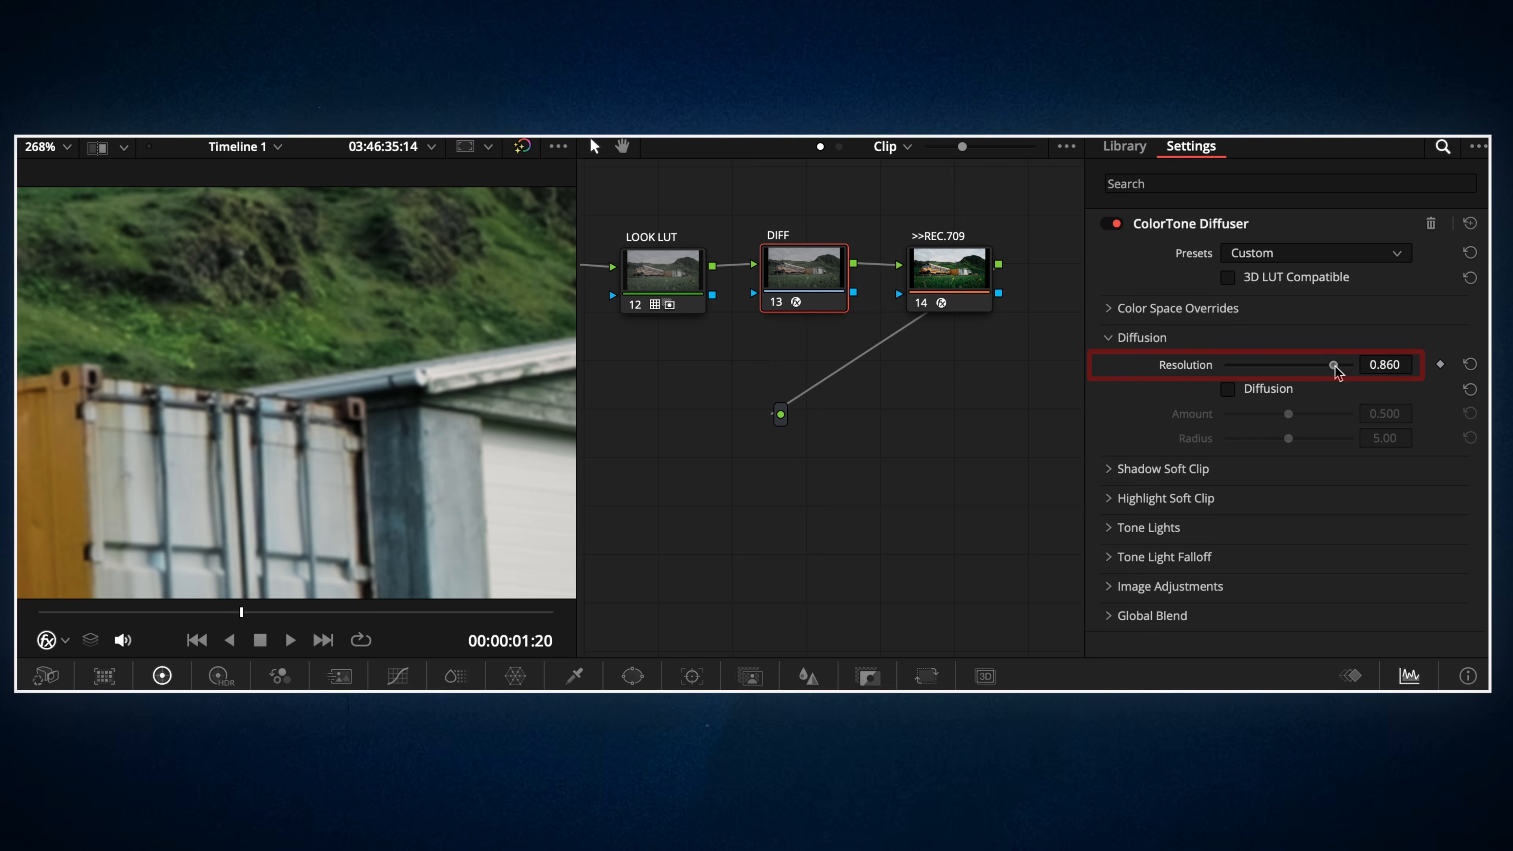
{"action": "scroll", "coordinate": [432, 338], "scroll_direction": "down", "scroll_amount": 2}
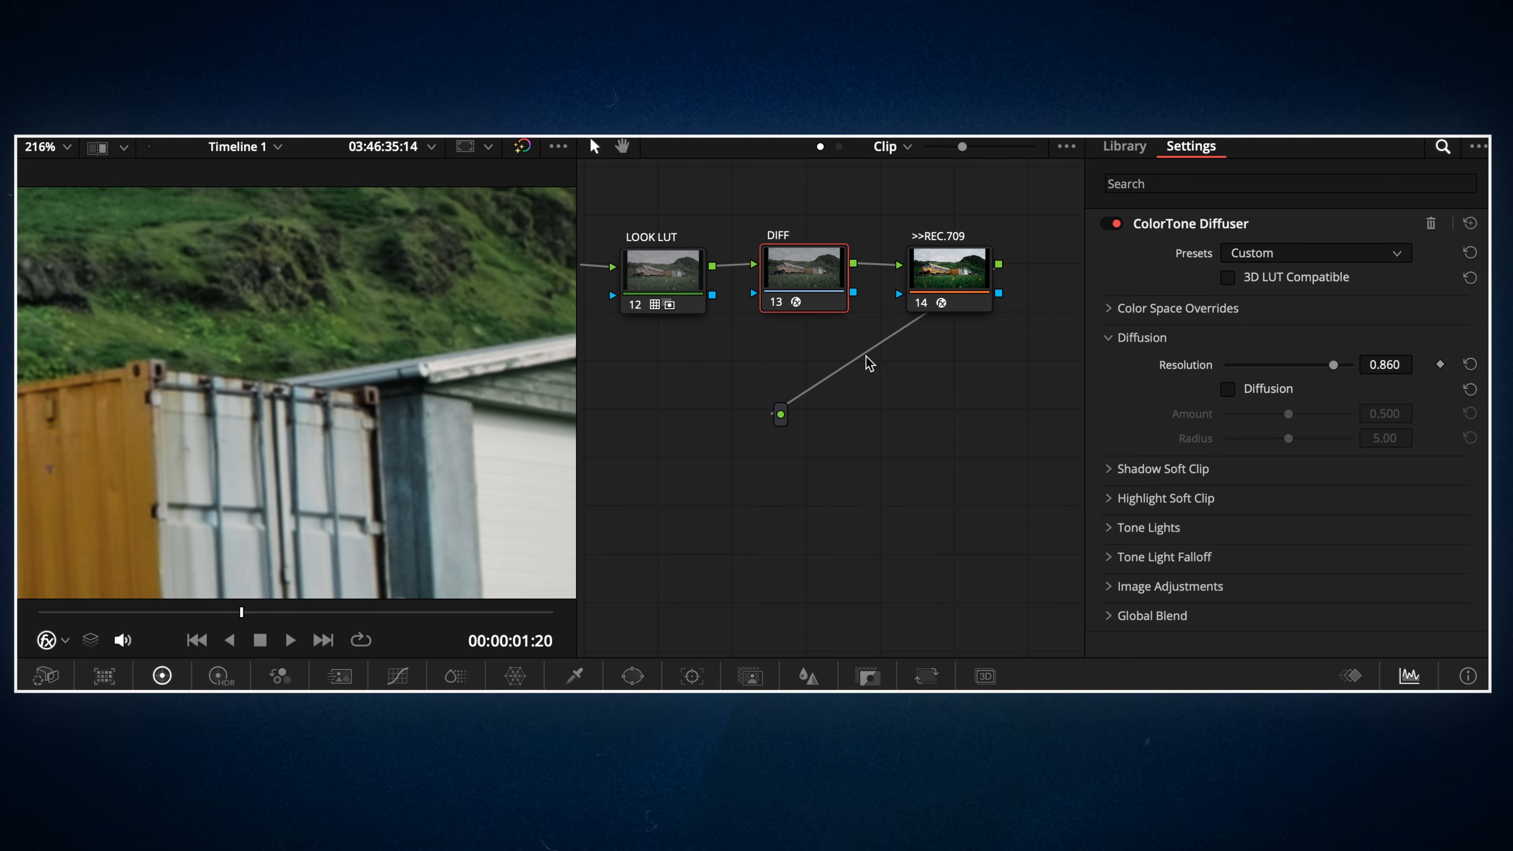
{"action": "left_click", "coordinate": [1228, 388]}
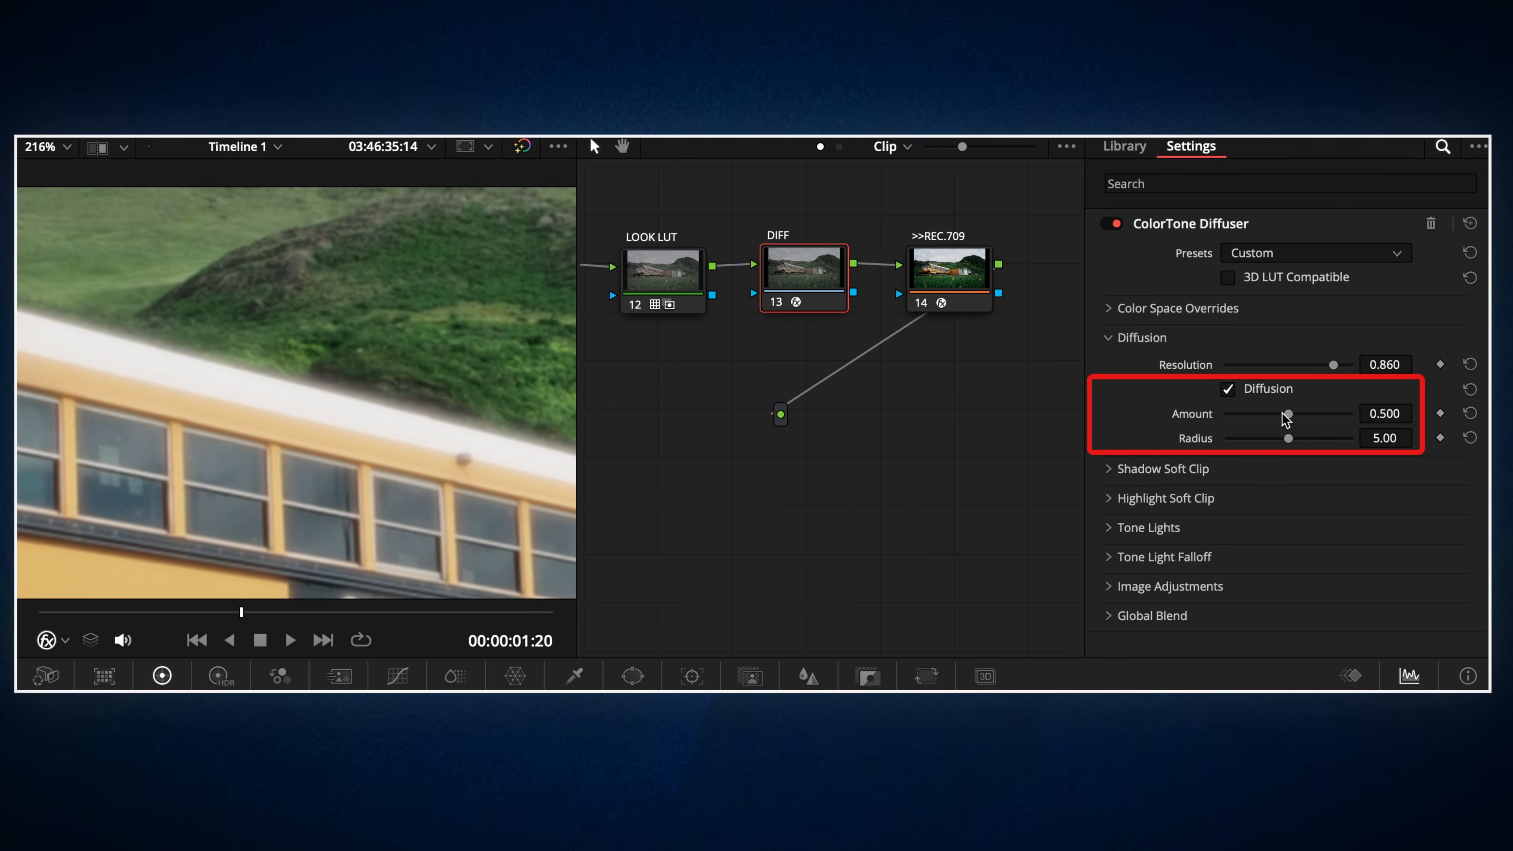
{"action": "mouse_move", "coordinate": [1285, 419]}
{"action": "left_mouse_down"}
{"action": "mouse_move", "coordinate": [1317, 418]}
{"action": "mouse_move", "coordinate": [1193, 431]}
{"action": "mouse_move", "coordinate": [1257, 413]}
{"action": "mouse_move", "coordinate": [1226, 419]}
{"action": "mouse_move", "coordinate": [1240, 426]}
{"action": "left_mouse_up"}
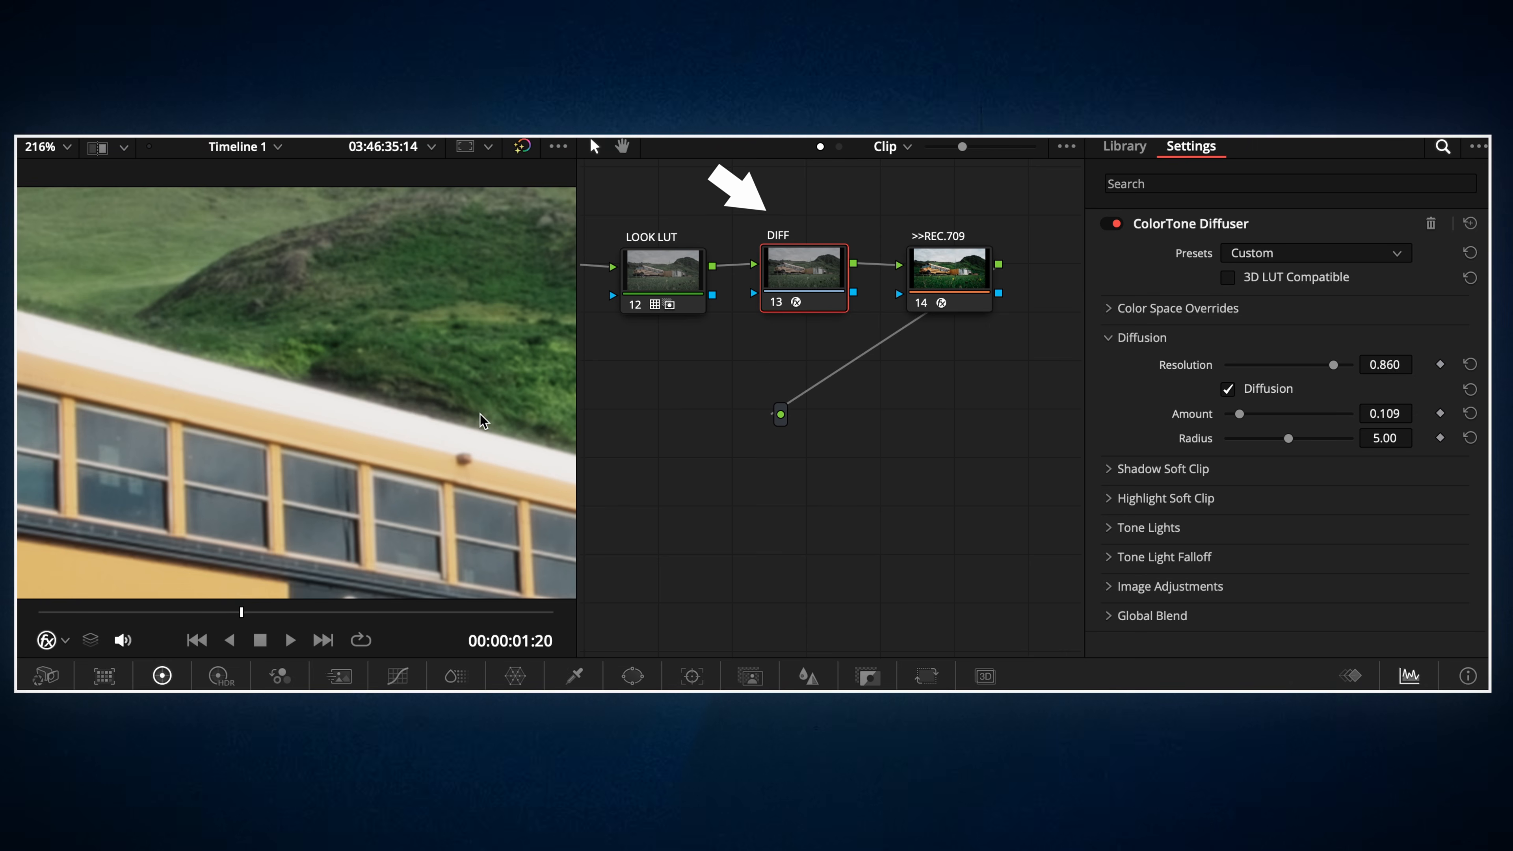
{"action": "key", "text": "shift+z"}
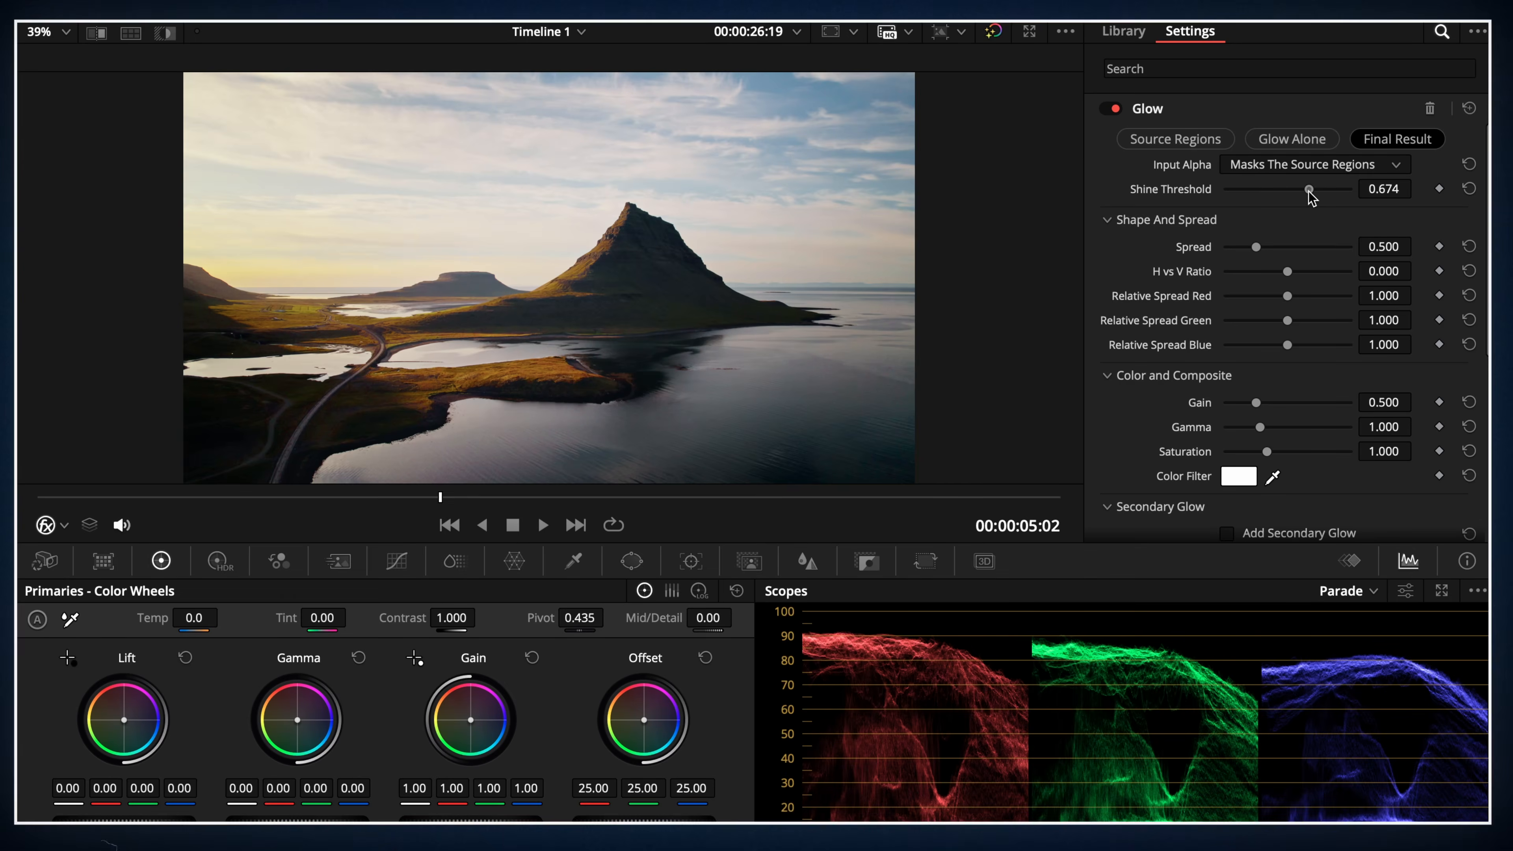
Lower the Shine Threshold of the Glow effect and set its Composite Type to Softlight.
{"action": "mouse_move", "coordinate": [1310, 193]}
{"action": "left_mouse_down"}
{"action": "mouse_move", "coordinate": [1231, 203]}
{"action": "mouse_move", "coordinate": [1290, 193]}
{"action": "left_mouse_up"}
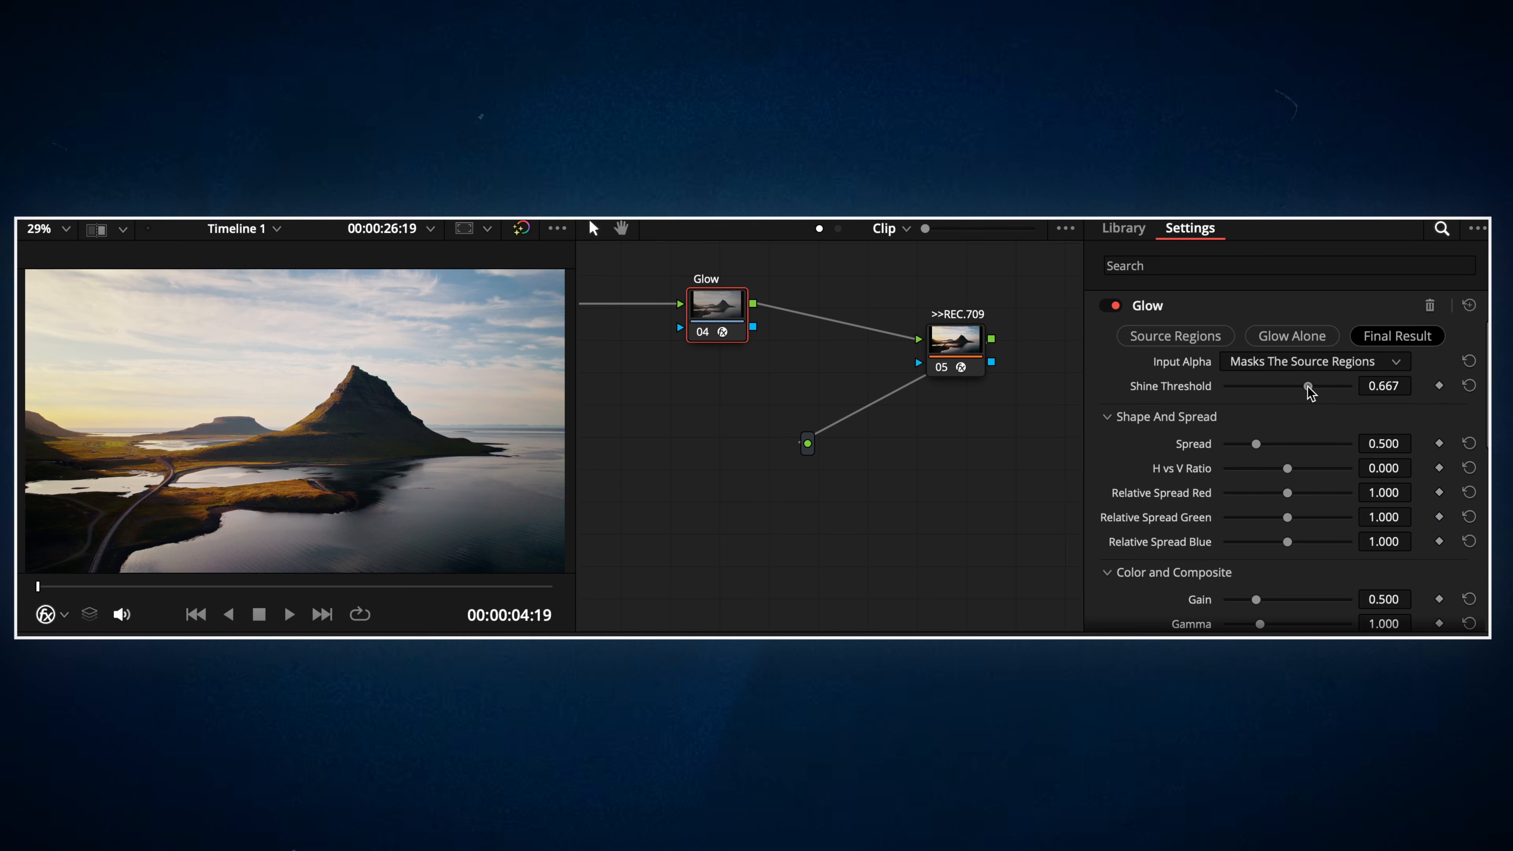
{"action": "left_click_drag", "start_coordinate": [1310, 390], "coordinate": [1252, 386]}
{"action": "scroll", "coordinate": [1245, 417], "scroll_direction": "down", "scroll_amount": 3}
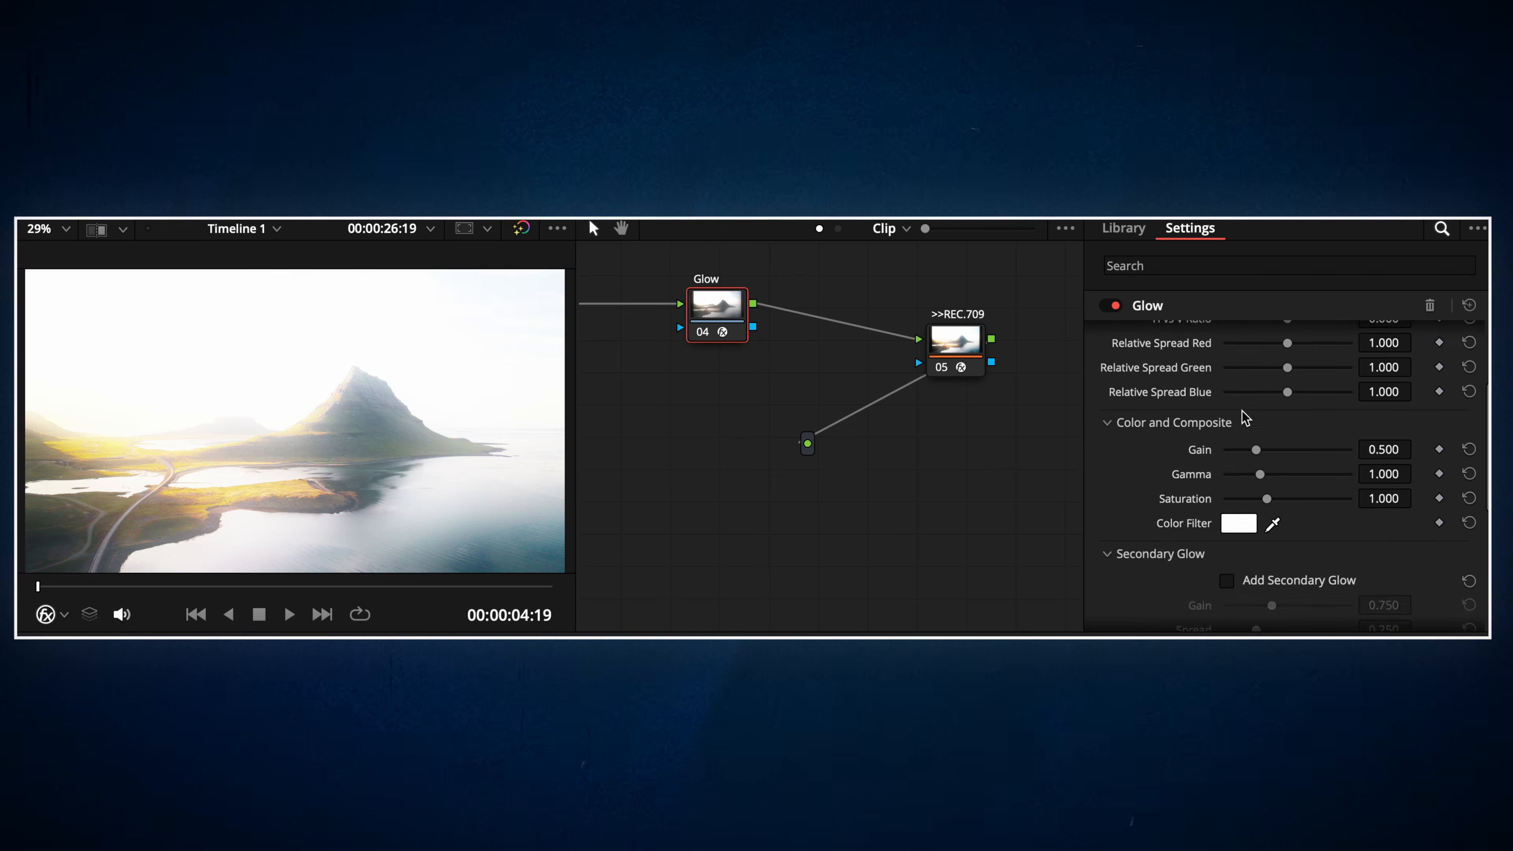
{"action": "scroll", "coordinate": [1263, 453], "scroll_direction": "down", "scroll_amount": 3}
{"action": "left_click", "coordinate": [1299, 572]}
{"action": "scroll", "coordinate": [1311, 619], "scroll_direction": "down", "scroll_amount": 2}
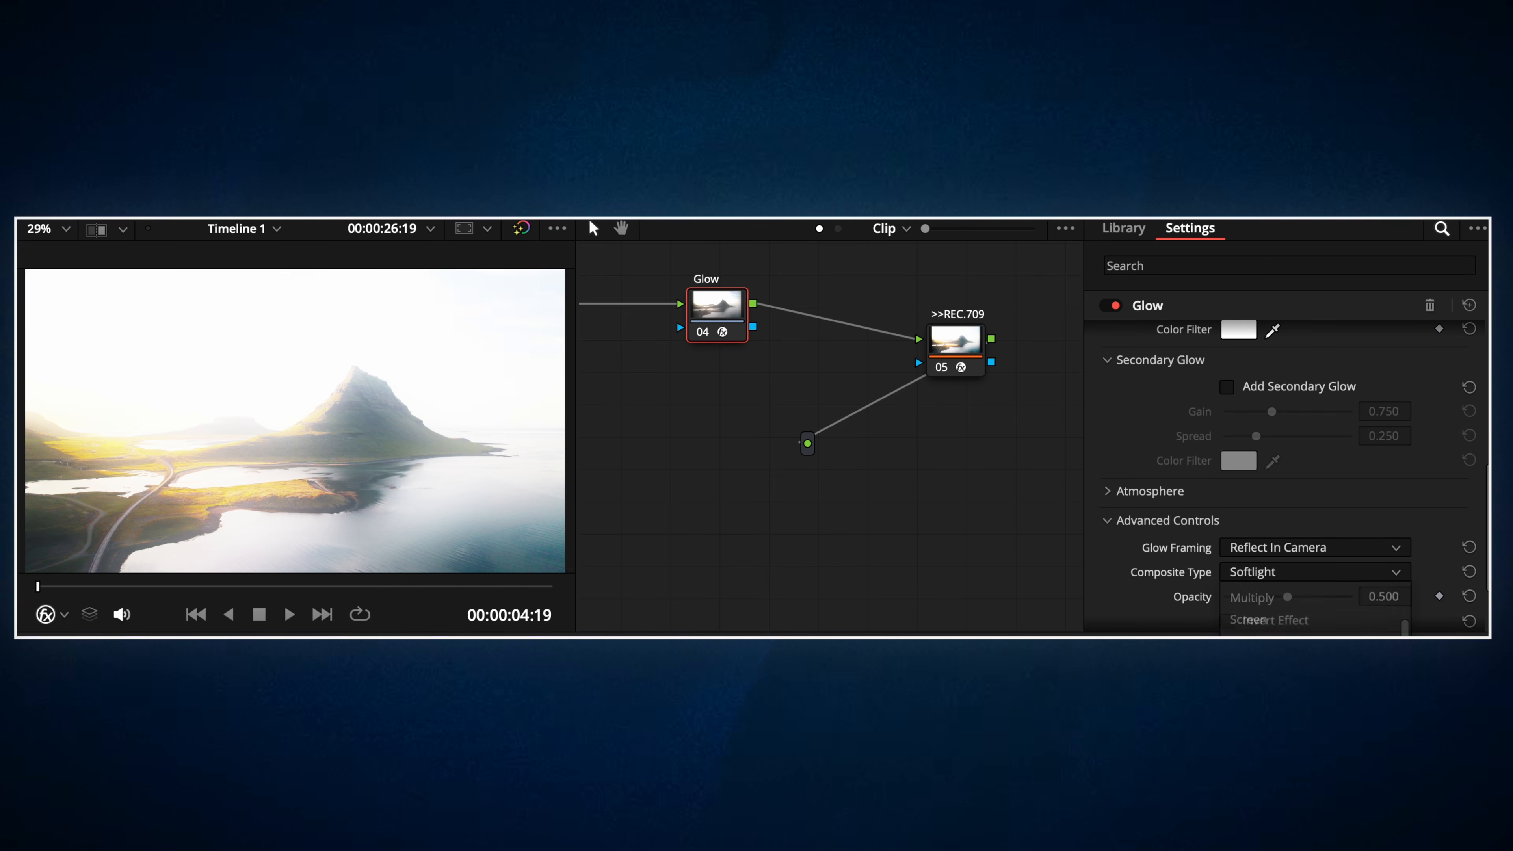
Reduce the Glow's Global Blend to 0.318 and check the softened result up close and in the full frame.
{"action": "scroll", "coordinate": [1335, 433], "scroll_direction": "down", "scroll_amount": 3}
{"action": "left_click_drag", "start_coordinate": [1350, 609], "coordinate": [1271, 623]}
{"action": "scroll", "coordinate": [246, 418], "scroll_direction": "up", "scroll_amount": 5}
{"action": "scroll", "coordinate": [246, 417], "scroll_direction": "up", "scroll_amount": 2}
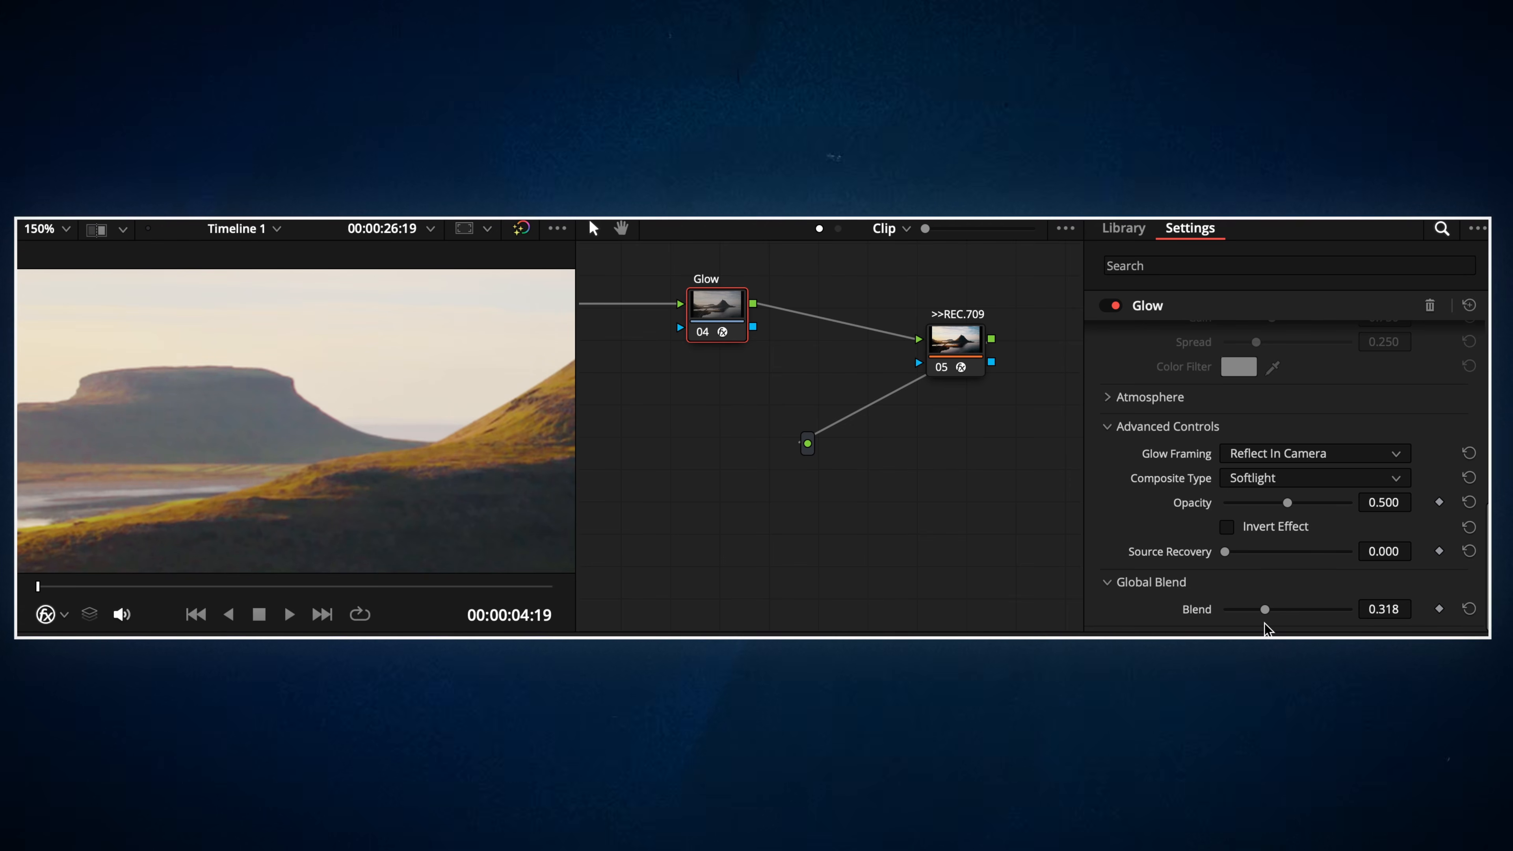
{"action": "scroll", "coordinate": [1248, 545], "scroll_direction": "up", "scroll_amount": 3}
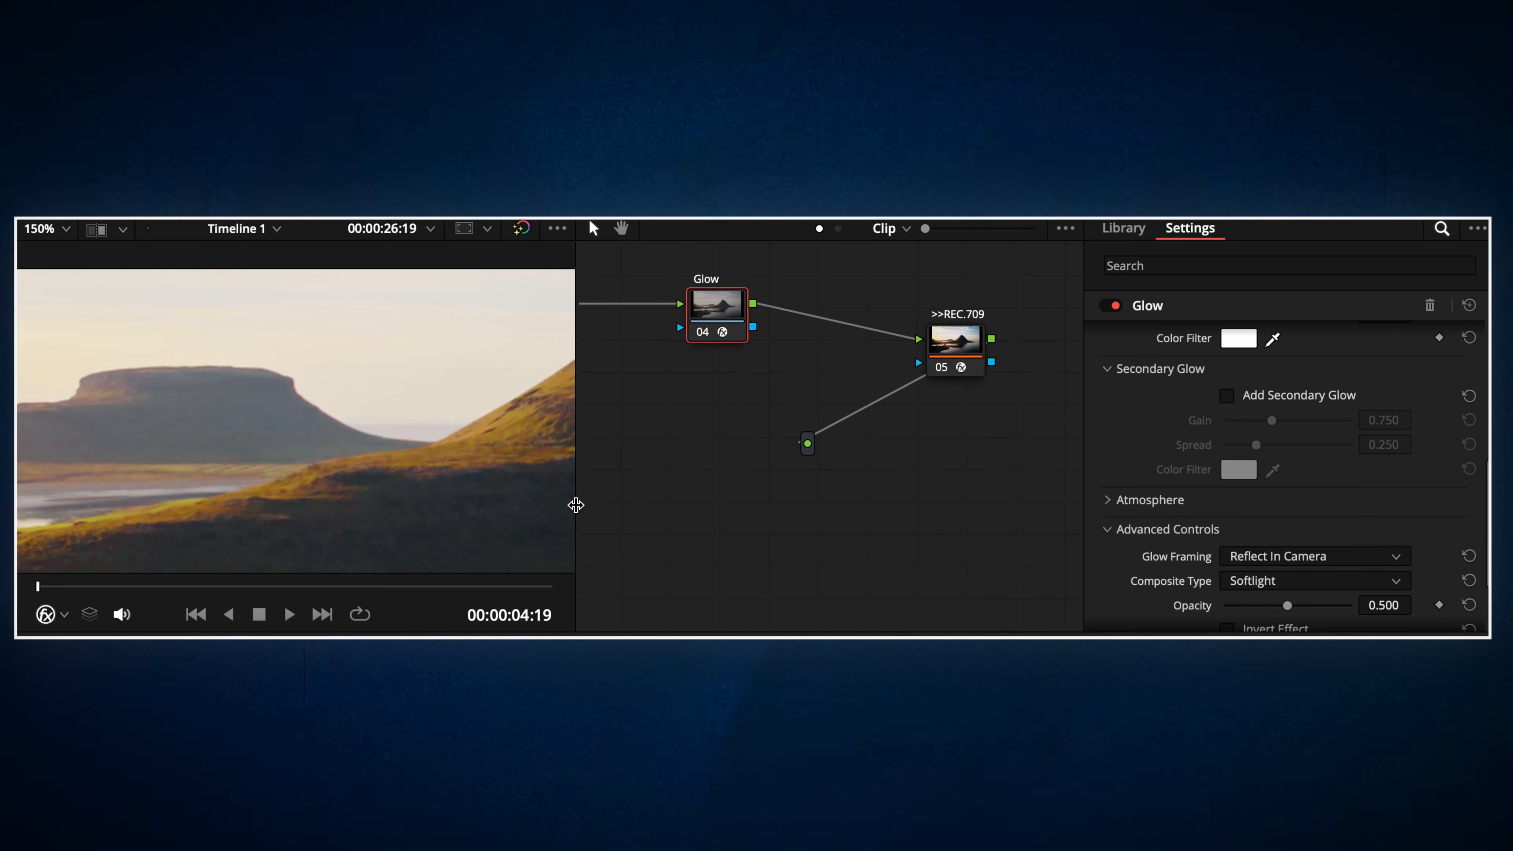
{"action": "key", "text": "shift+z"}
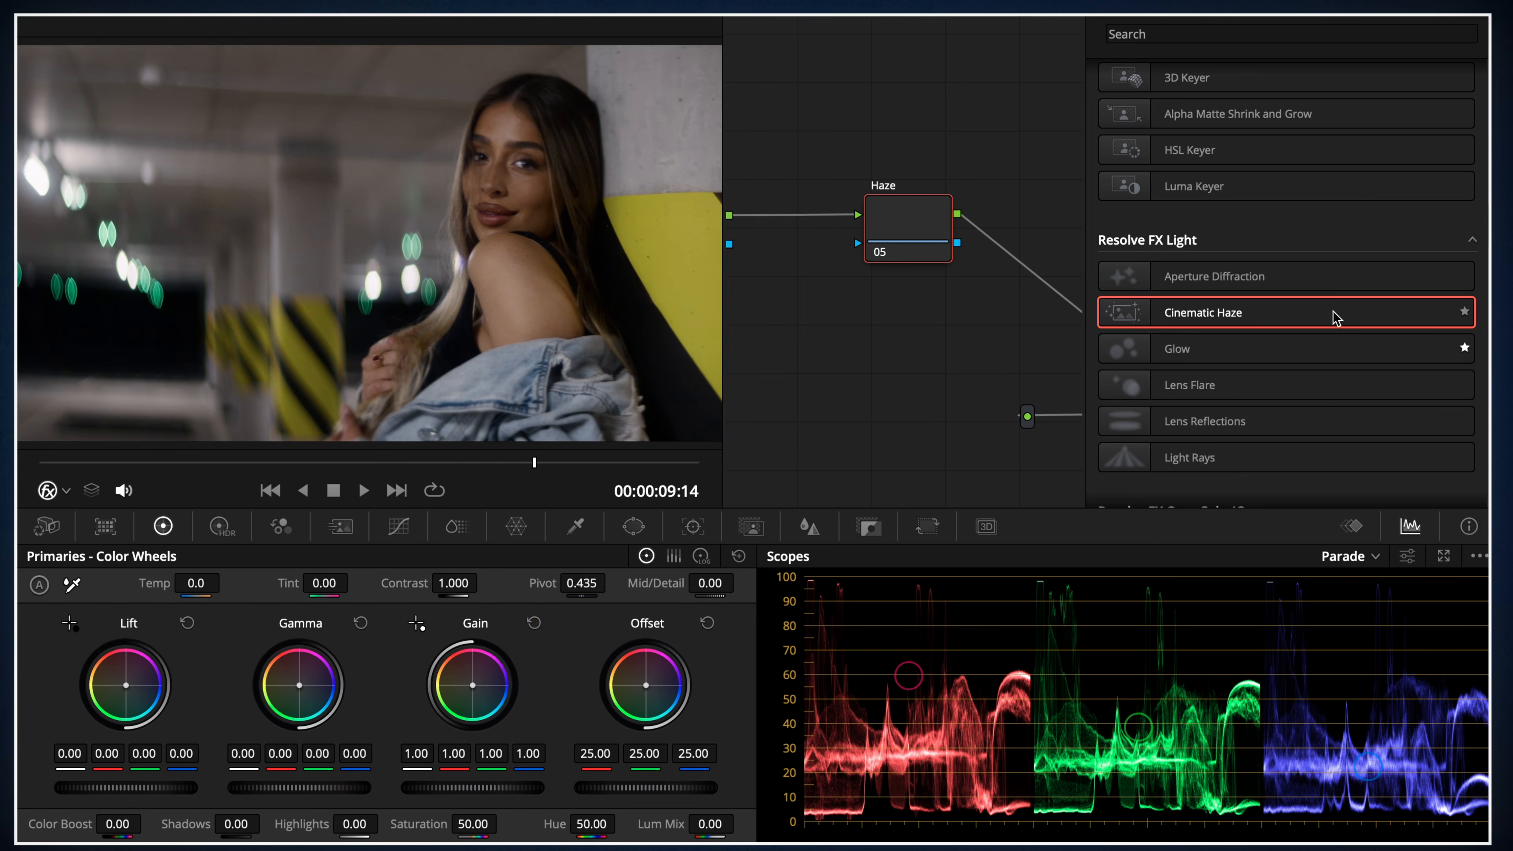
Apply Cinematic Haze to the Haze node and set its Near Limit to 0.698 using the depth map preview.
{"action": "left_click_drag", "start_coordinate": [1336, 317], "coordinate": [914, 225]}
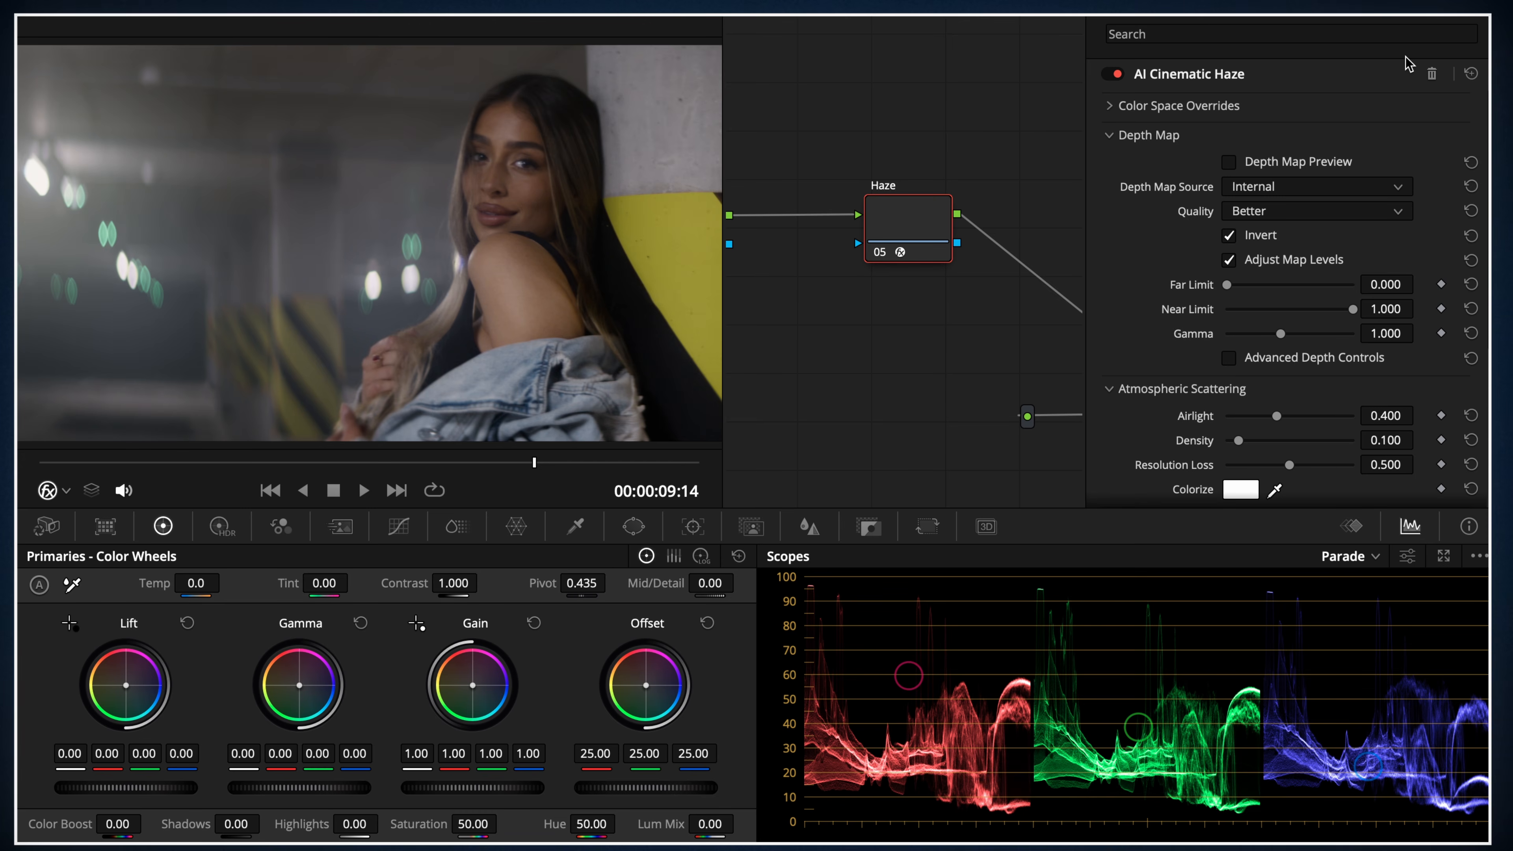
{"action": "left_click", "coordinate": [1229, 162]}
{"action": "left_click_drag", "start_coordinate": [1353, 309], "coordinate": [1315, 309]}
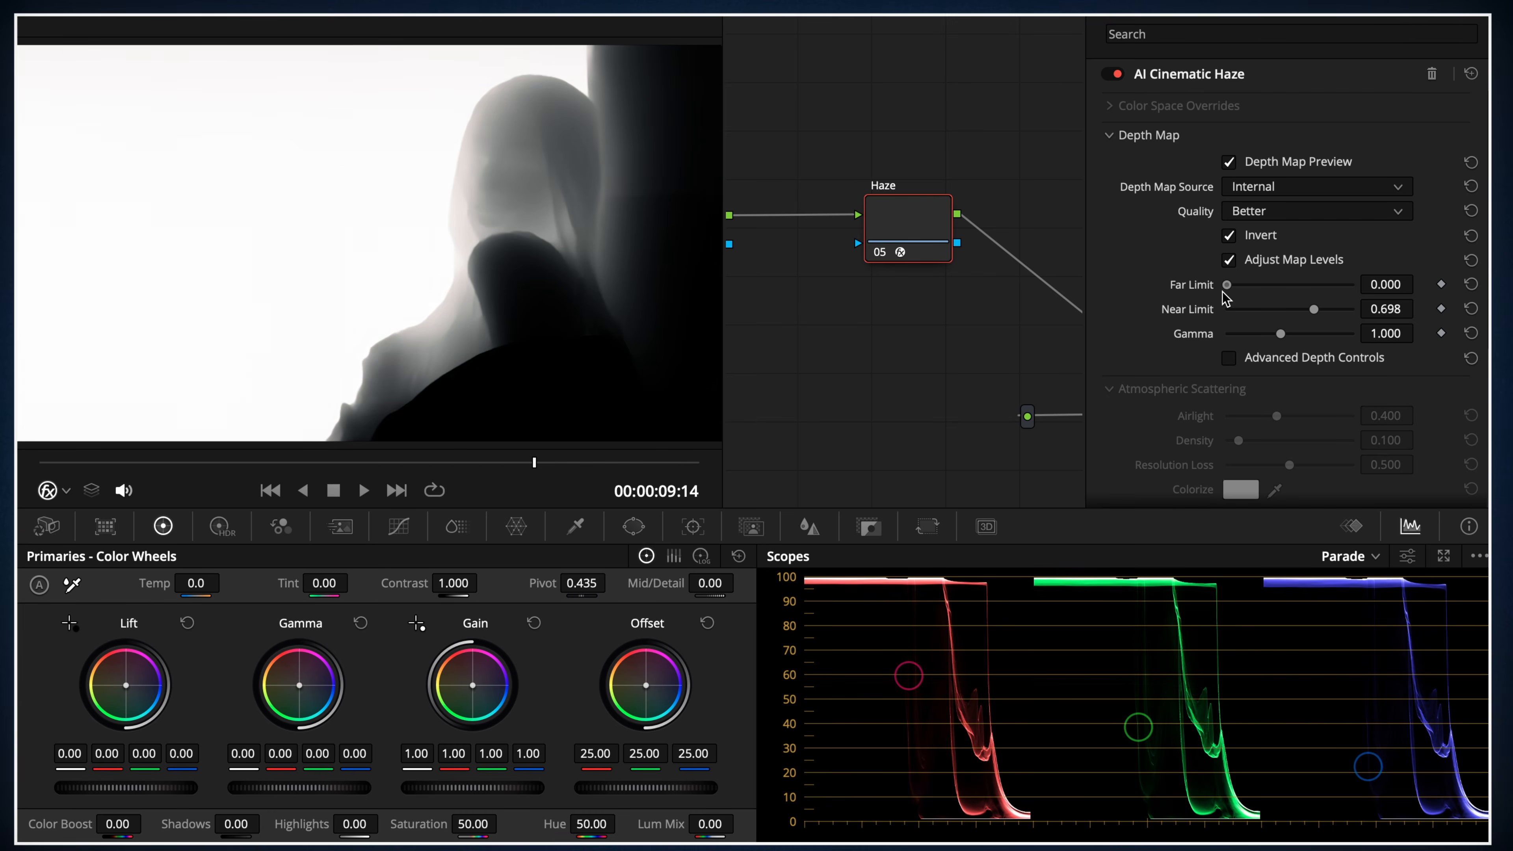
{"action": "left_click", "coordinate": [1229, 162]}
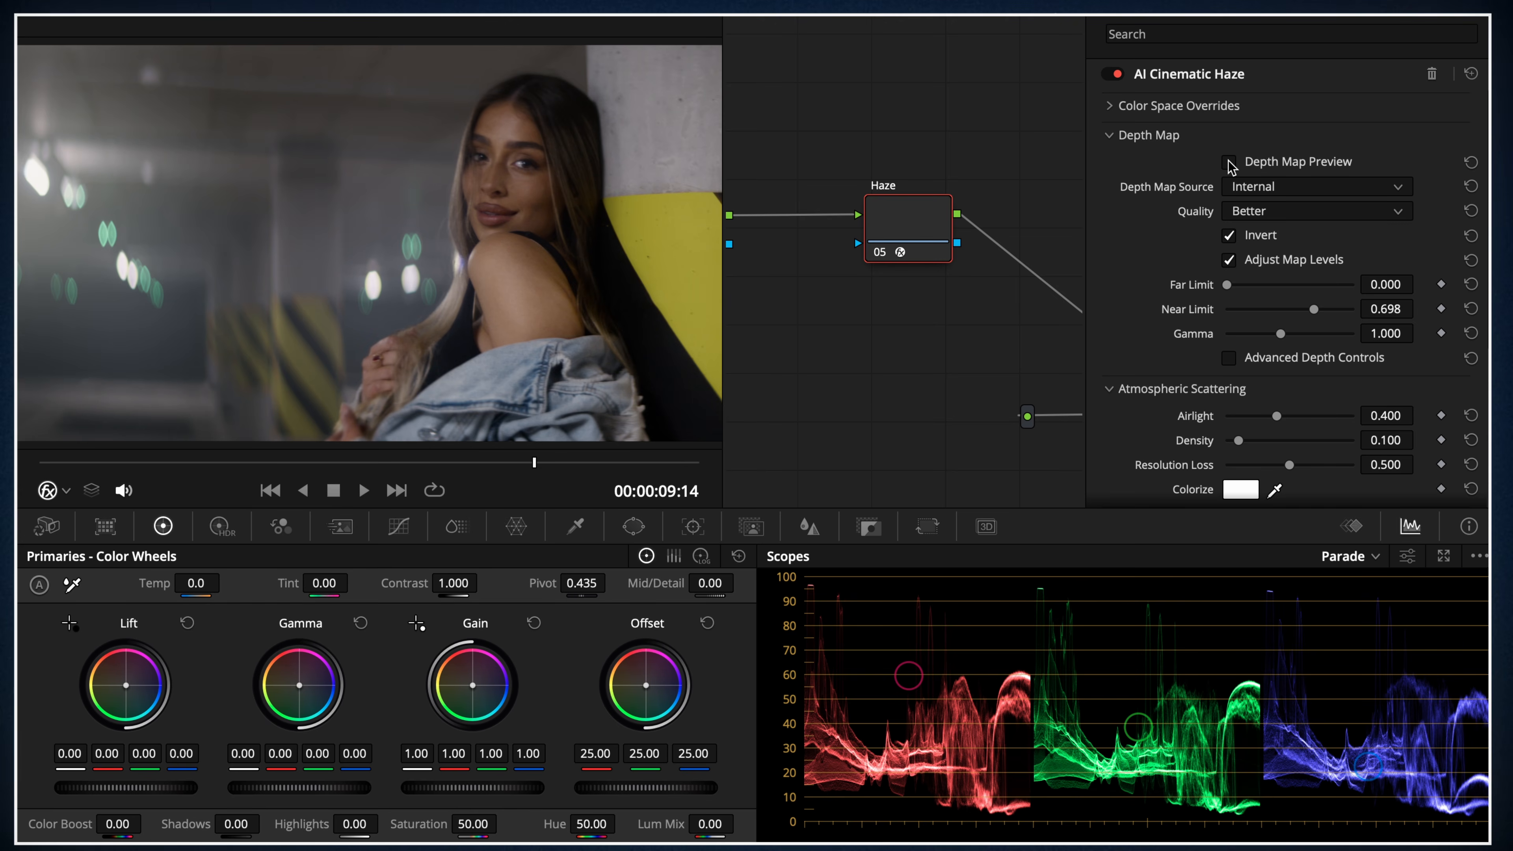
Set the haze's Airlight to 0.481 and colorize the atmospheric scattering turquoise.
{"action": "scroll", "coordinate": [1229, 134], "scroll_direction": "down", "scroll_amount": 5}
{"action": "left_click_drag", "start_coordinate": [1278, 218], "coordinate": [1287, 225]}
{"action": "left_click", "coordinate": [1241, 292]}
{"action": "left_click_drag", "start_coordinate": [222, 587], "coordinate": [135, 574]}
{"action": "left_click", "coordinate": [333, 834]}
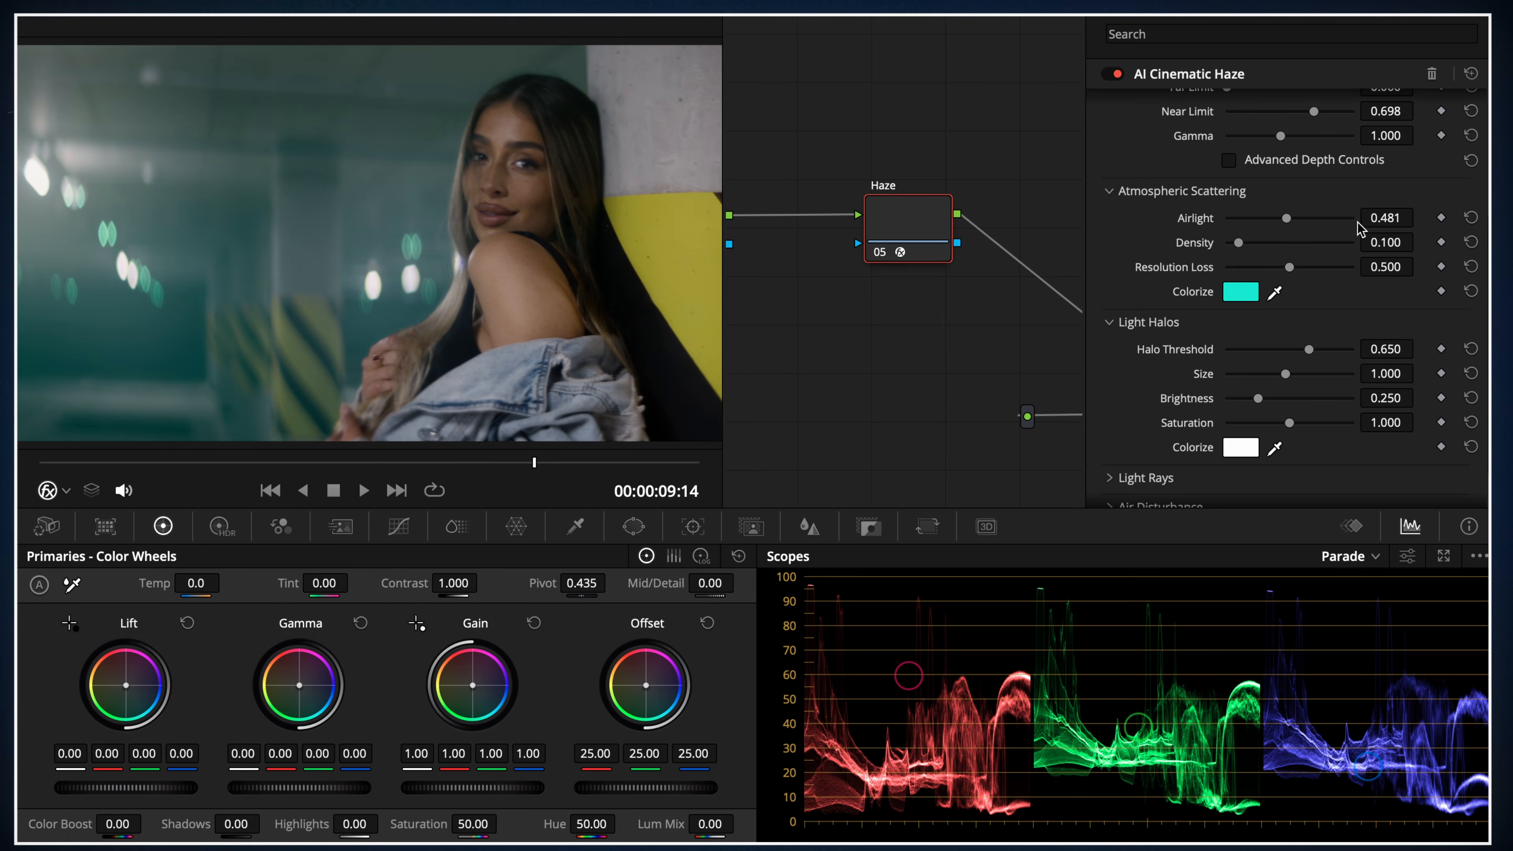
Reduce the Global Blend of the AI Cinematic Haze to about 0.78.
{"action": "scroll", "coordinate": [1111, 462], "scroll_direction": "down", "scroll_amount": 2}
{"action": "scroll", "coordinate": [1125, 461], "scroll_direction": "down", "scroll_amount": 1}
{"action": "left_click_drag", "start_coordinate": [1351, 487], "coordinate": [1318, 488]}
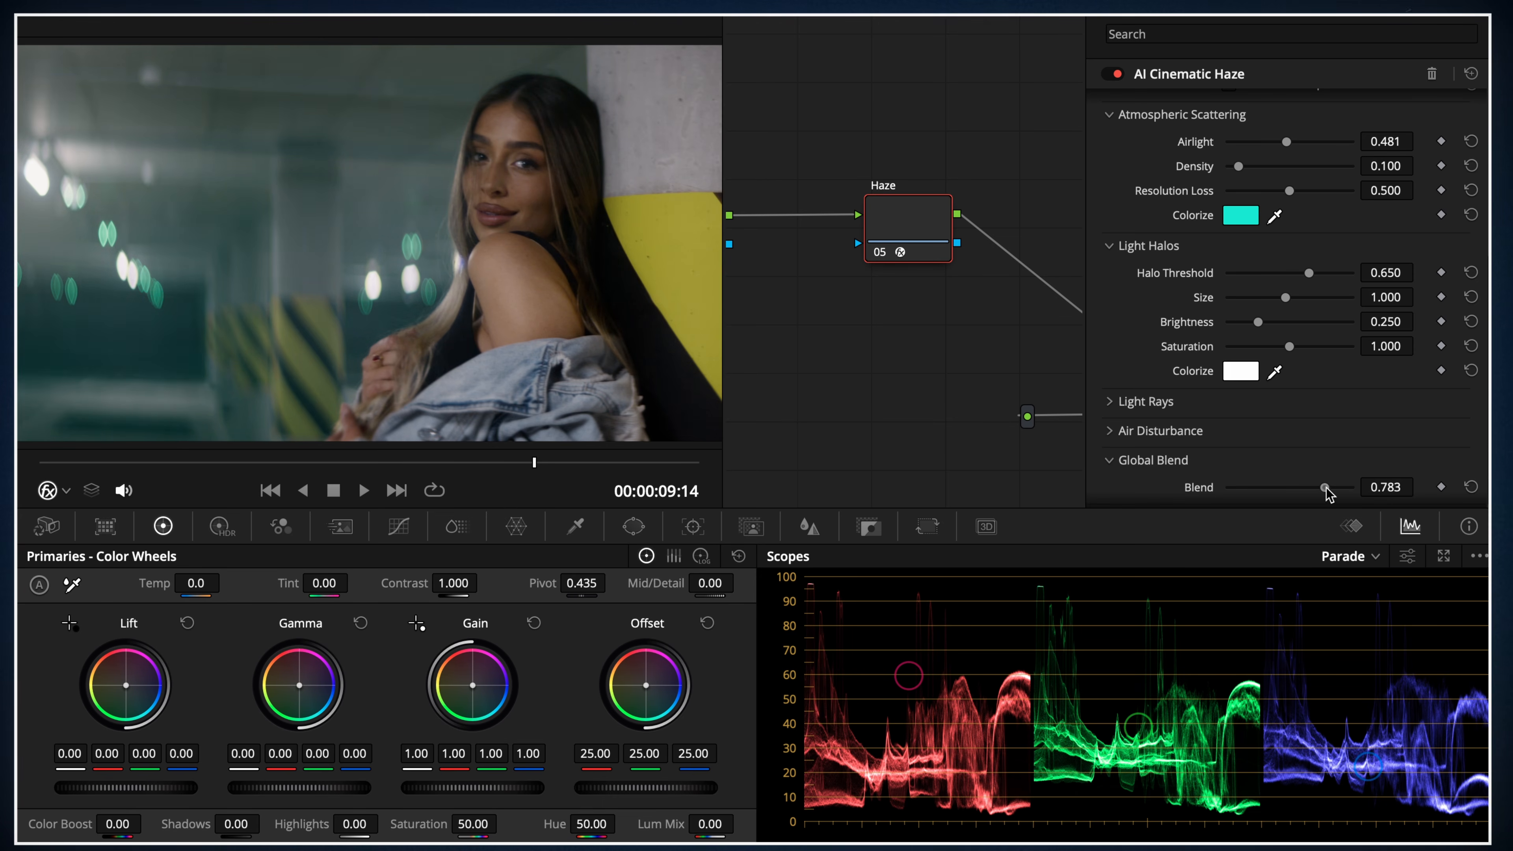
{"action": "scroll", "coordinate": [1311, 436], "scroll_direction": "up", "scroll_amount": 8}
{"action": "left_click_drag", "start_coordinate": [1297, 373], "coordinate": [1286, 374]}
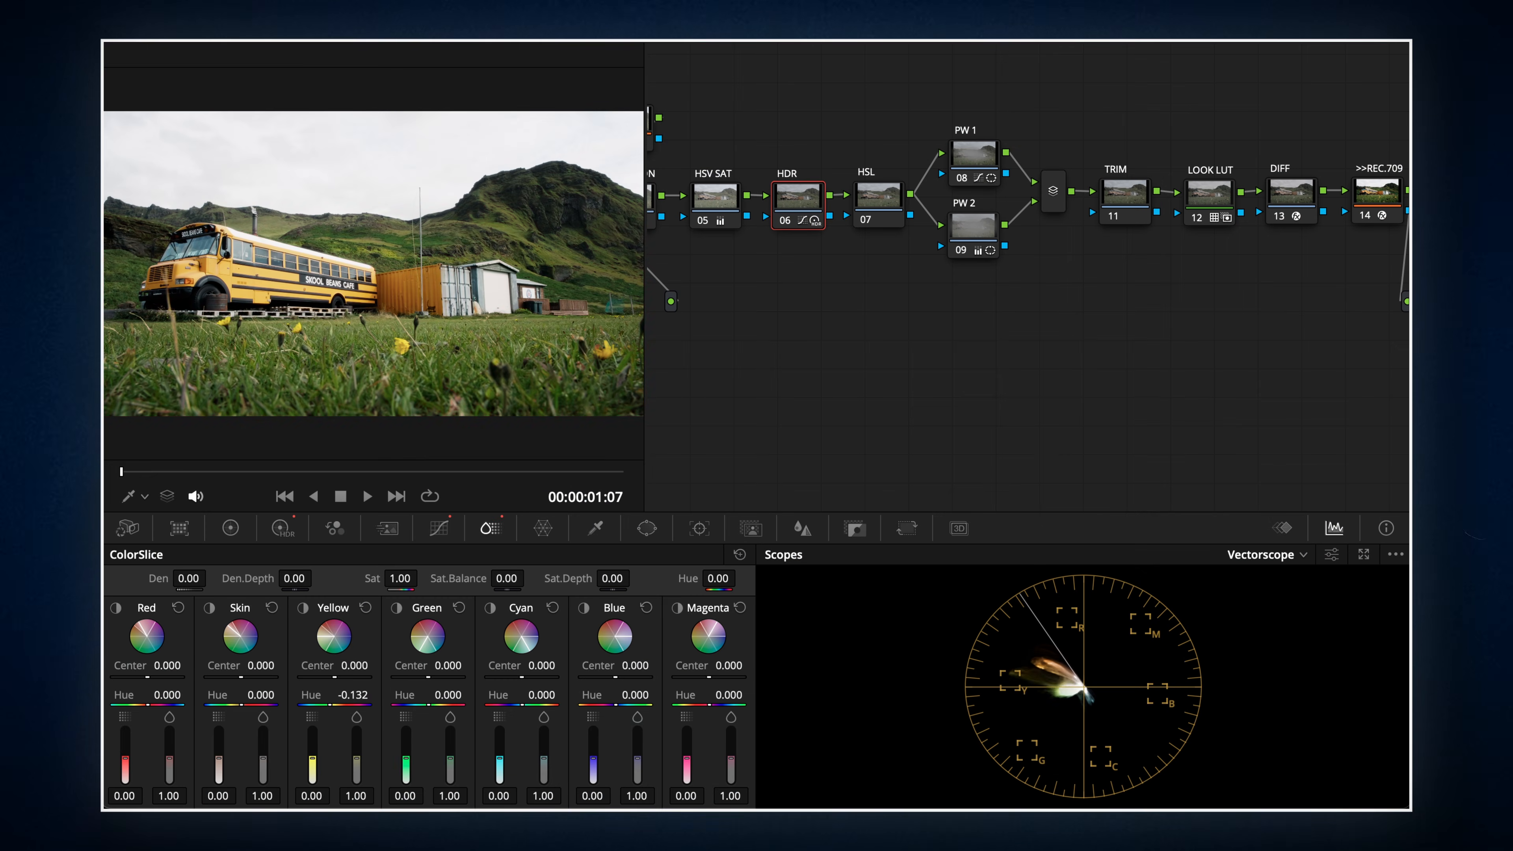
Switch the HDR node from ColorSlice to Curves, choose another curve type and pull points on the curve down.
{"action": "left_click", "coordinate": [439, 528]}
{"action": "left_click", "coordinate": [618, 554]}
{"action": "left_click_drag", "start_coordinate": [743, 671], "coordinate": [739, 722]}
{"action": "left_click_drag", "start_coordinate": [405, 691], "coordinate": [405, 757]}
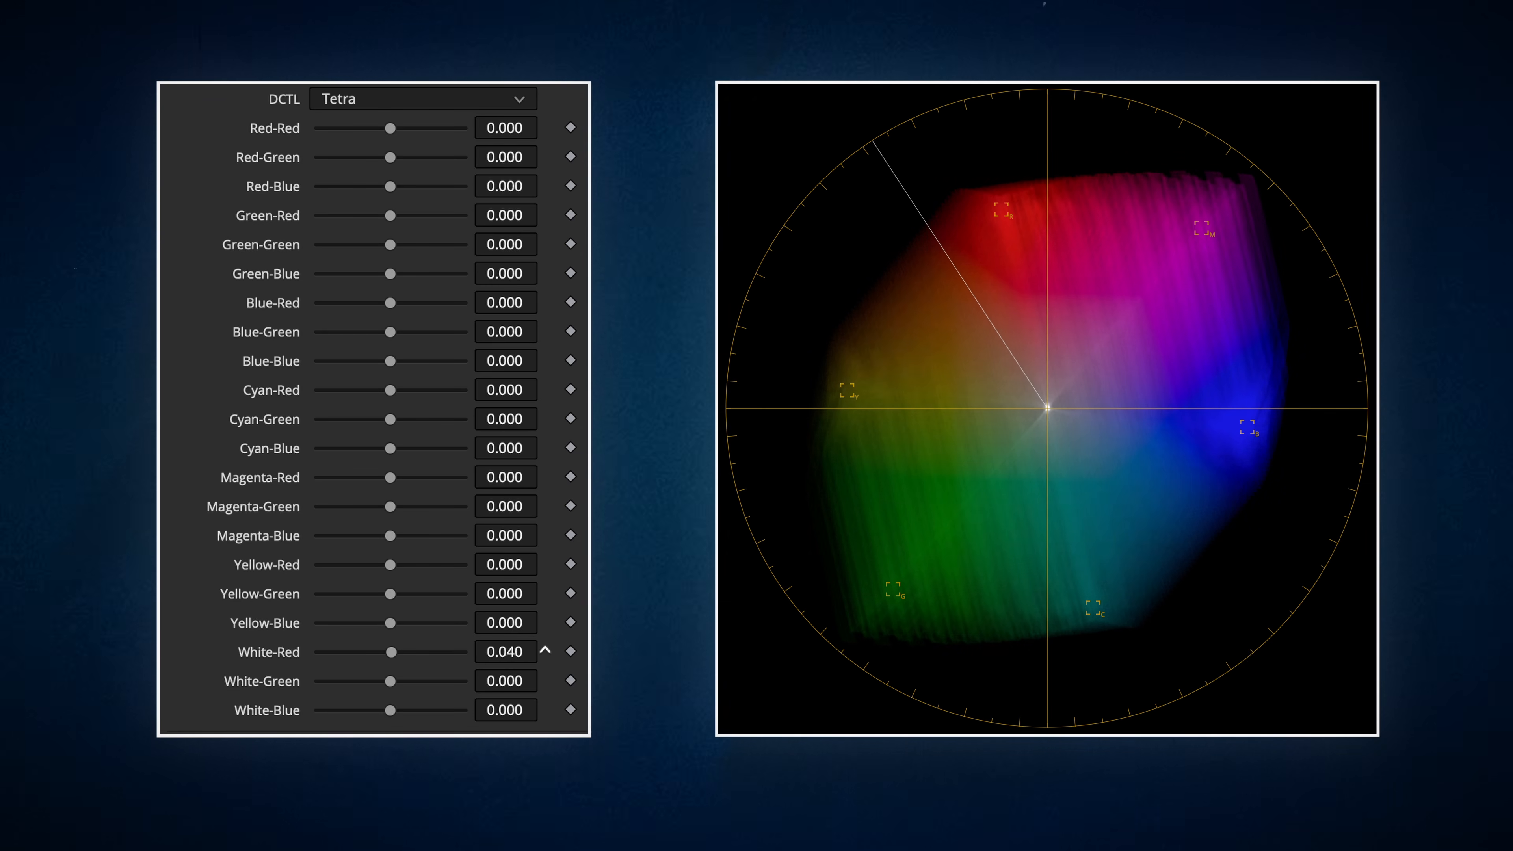
Adjust the white and Blue-Green values of the Tetra DCTL and compare the image with the Tetra node off and on.
{"action": "left_click_drag", "start_coordinate": [501, 682], "coordinate": [545, 711]}
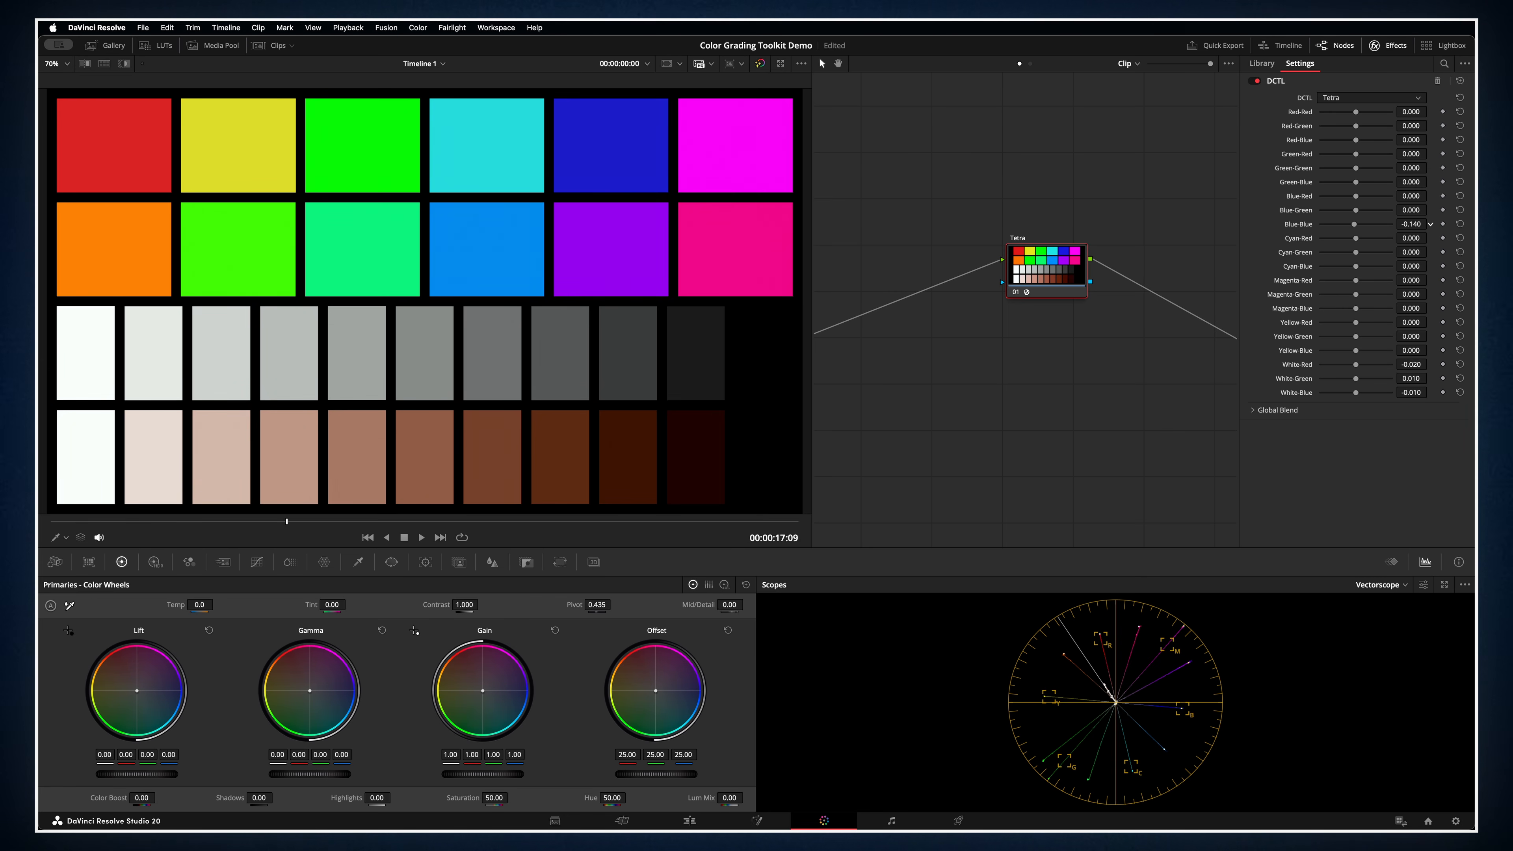
{"action": "left_click_drag", "start_coordinate": [1410, 209], "coordinate": [1424, 210]}
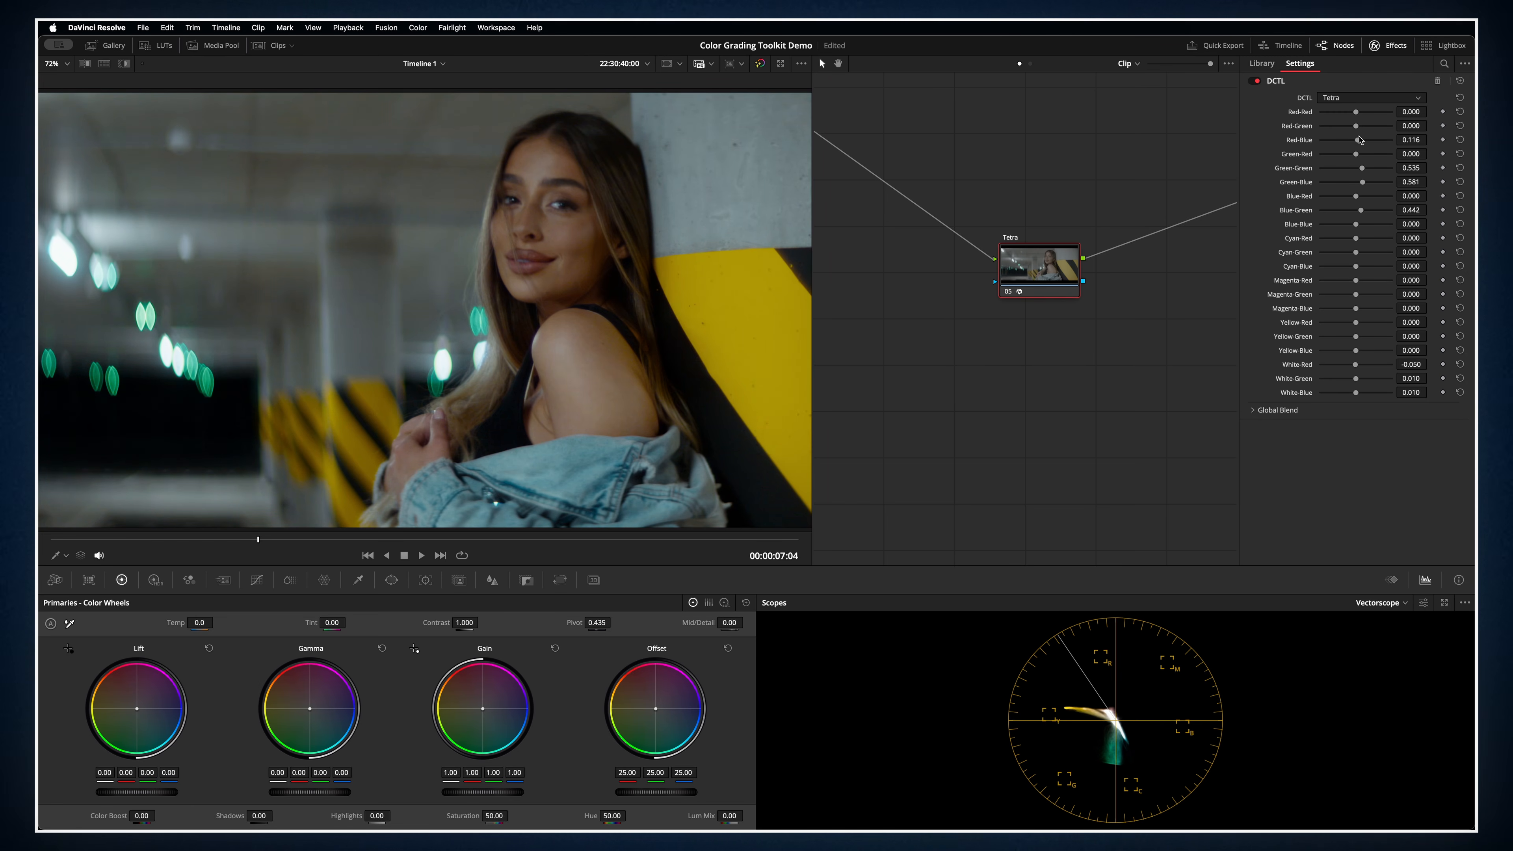
{"action": "key", "text": "super+d"}
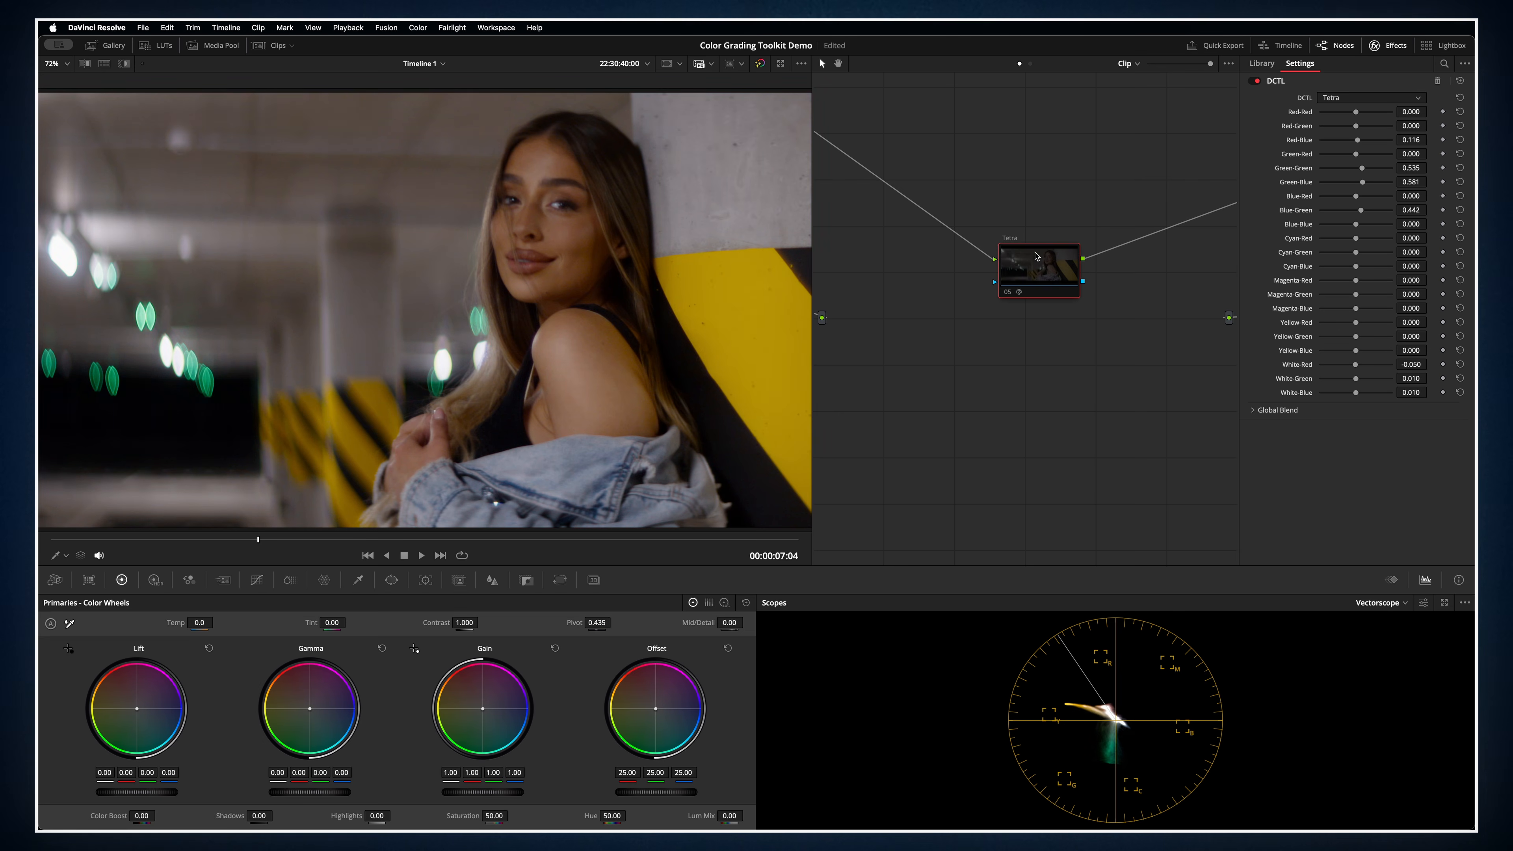
{"action": "key", "text": "super+d"}
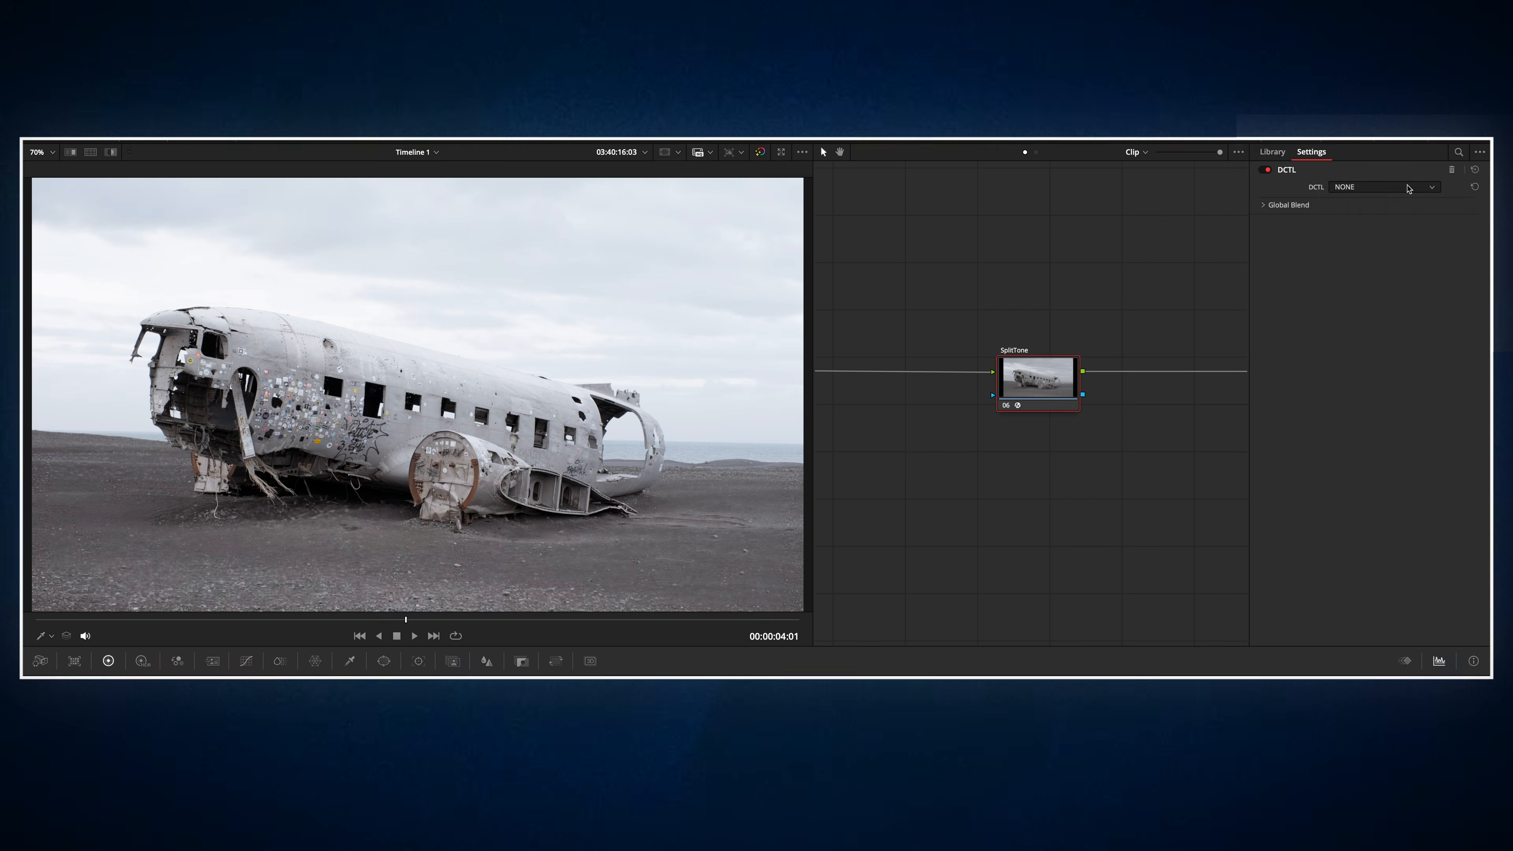
Load the PixelTools_SplitTone_Hue_Advanced DCTL on the SplitTone node.
{"action": "left_click", "coordinate": [1347, 182]}
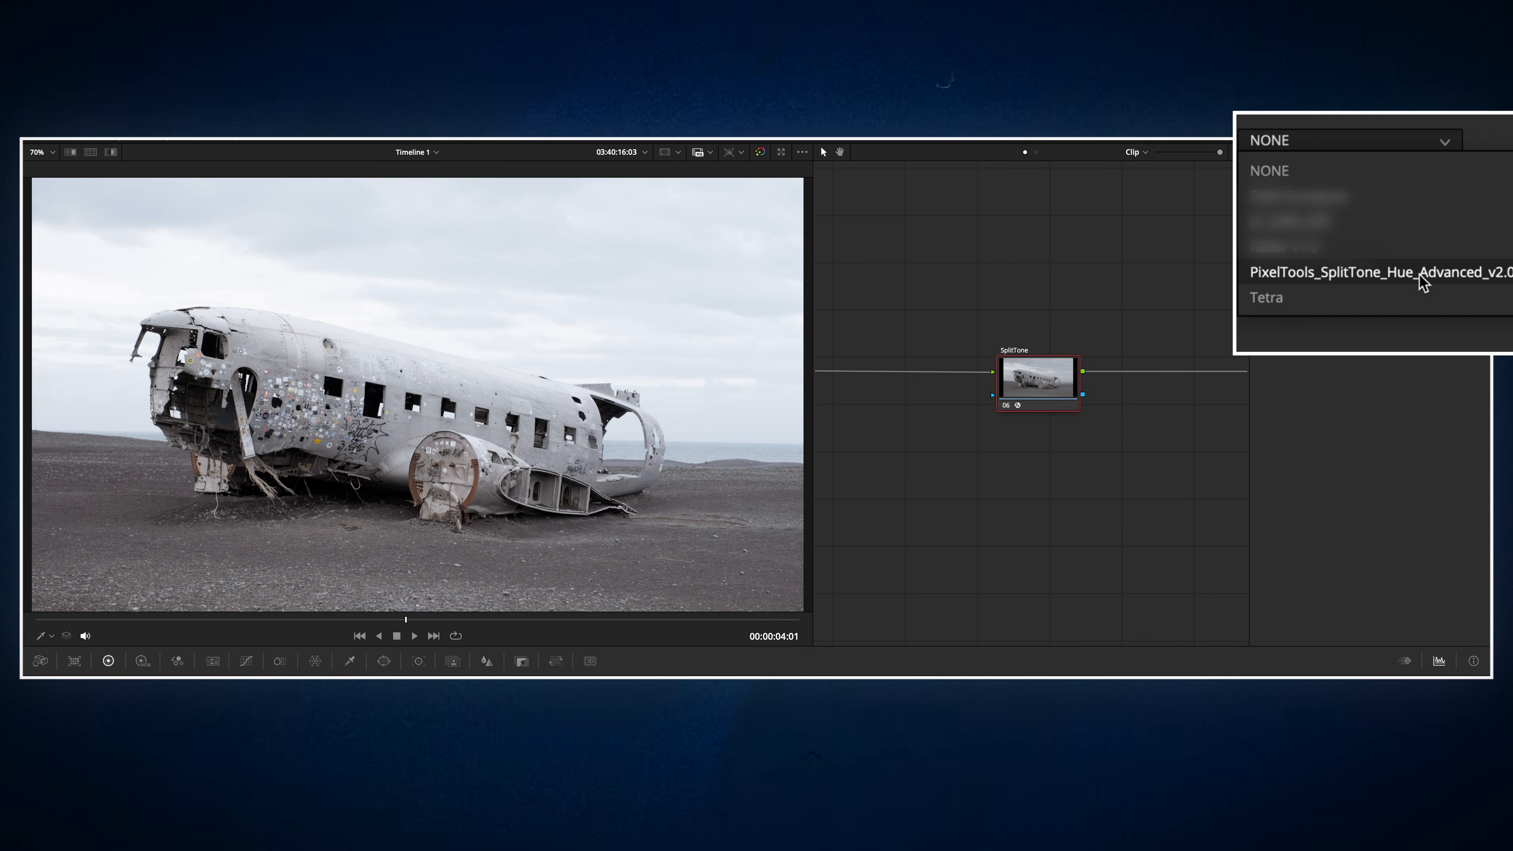
{"action": "left_click", "coordinate": [1420, 255]}
Apply the built-in Split Tone effect to the Split Tone Resolve node, preview its influence and lower its Pivot.
{"action": "left_click_drag", "start_coordinate": [1125, 325], "coordinate": [992, 412]}
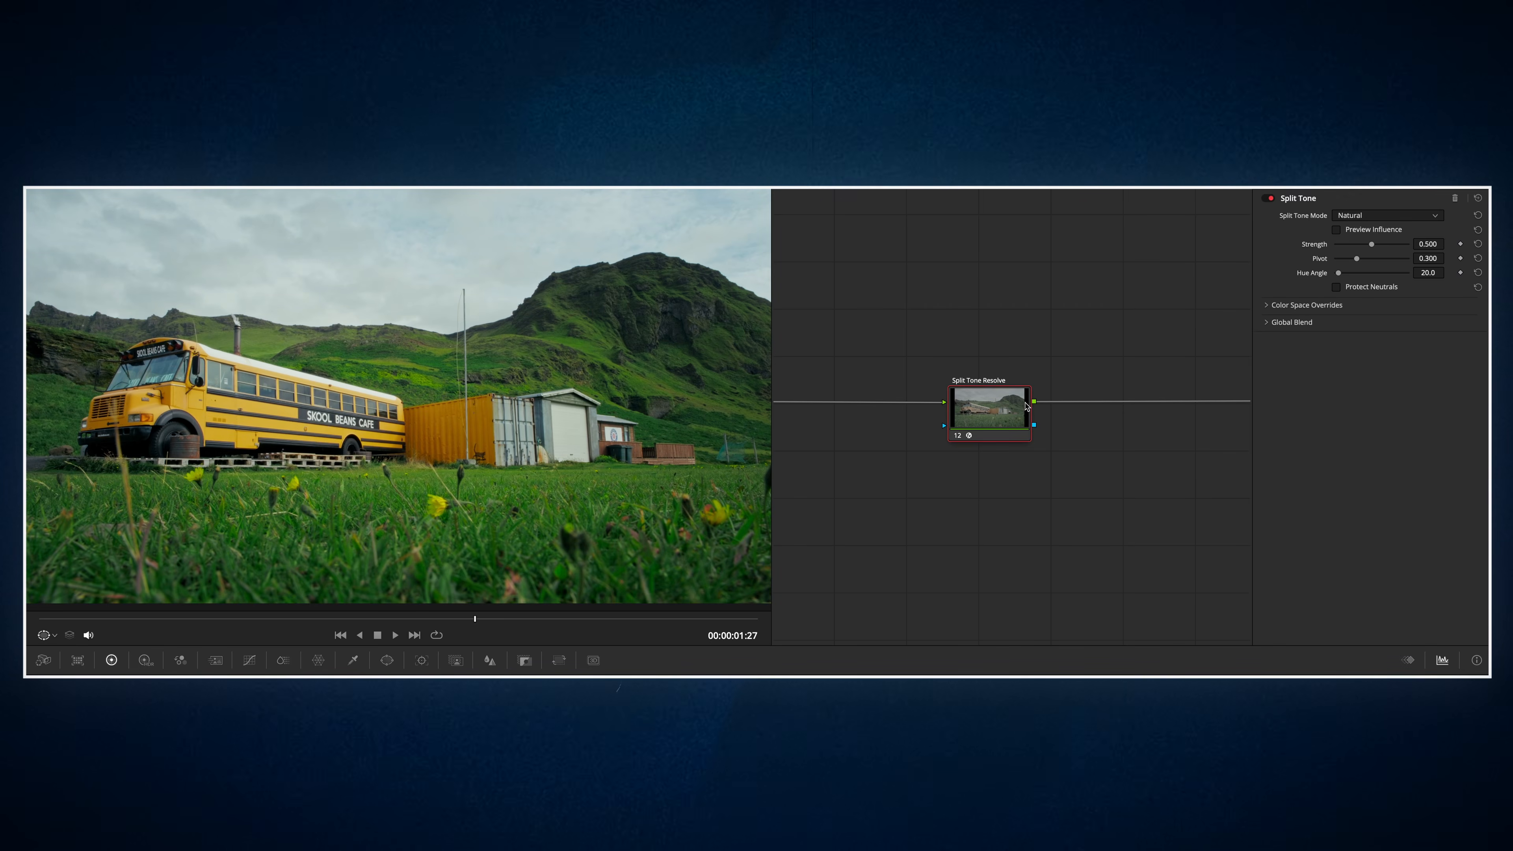
{"action": "left_click", "coordinate": [1338, 233]}
{"action": "left_click", "coordinate": [1338, 232]}
{"action": "left_click_drag", "start_coordinate": [1368, 260], "coordinate": [1348, 273]}
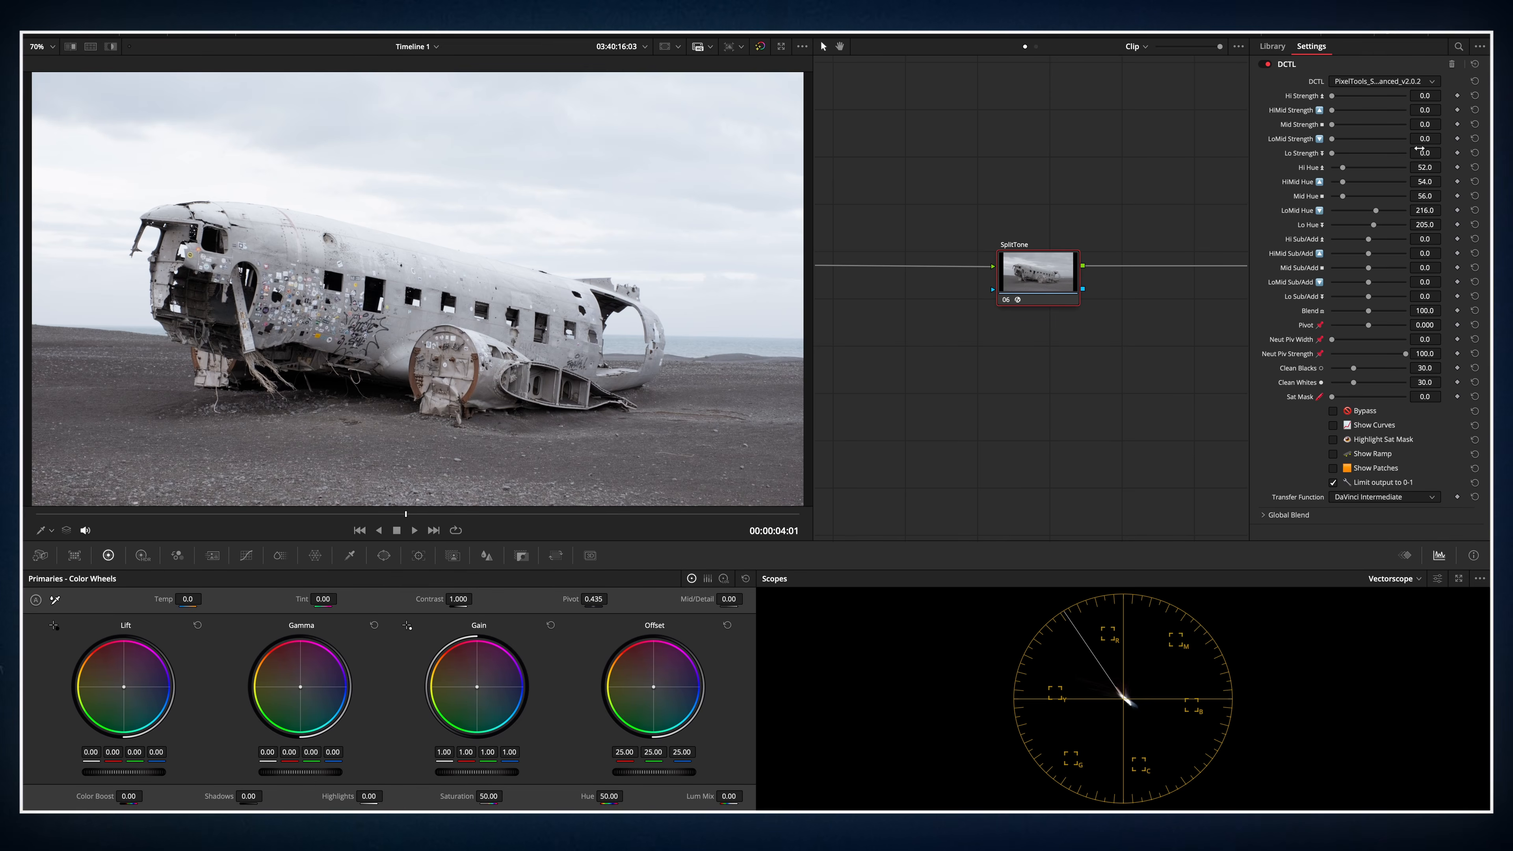
Show the curves, color patches and grayscale ramp overlays of the PixelTools split tone on the plane wreck shot.
{"action": "left_click", "coordinate": [1333, 425]}
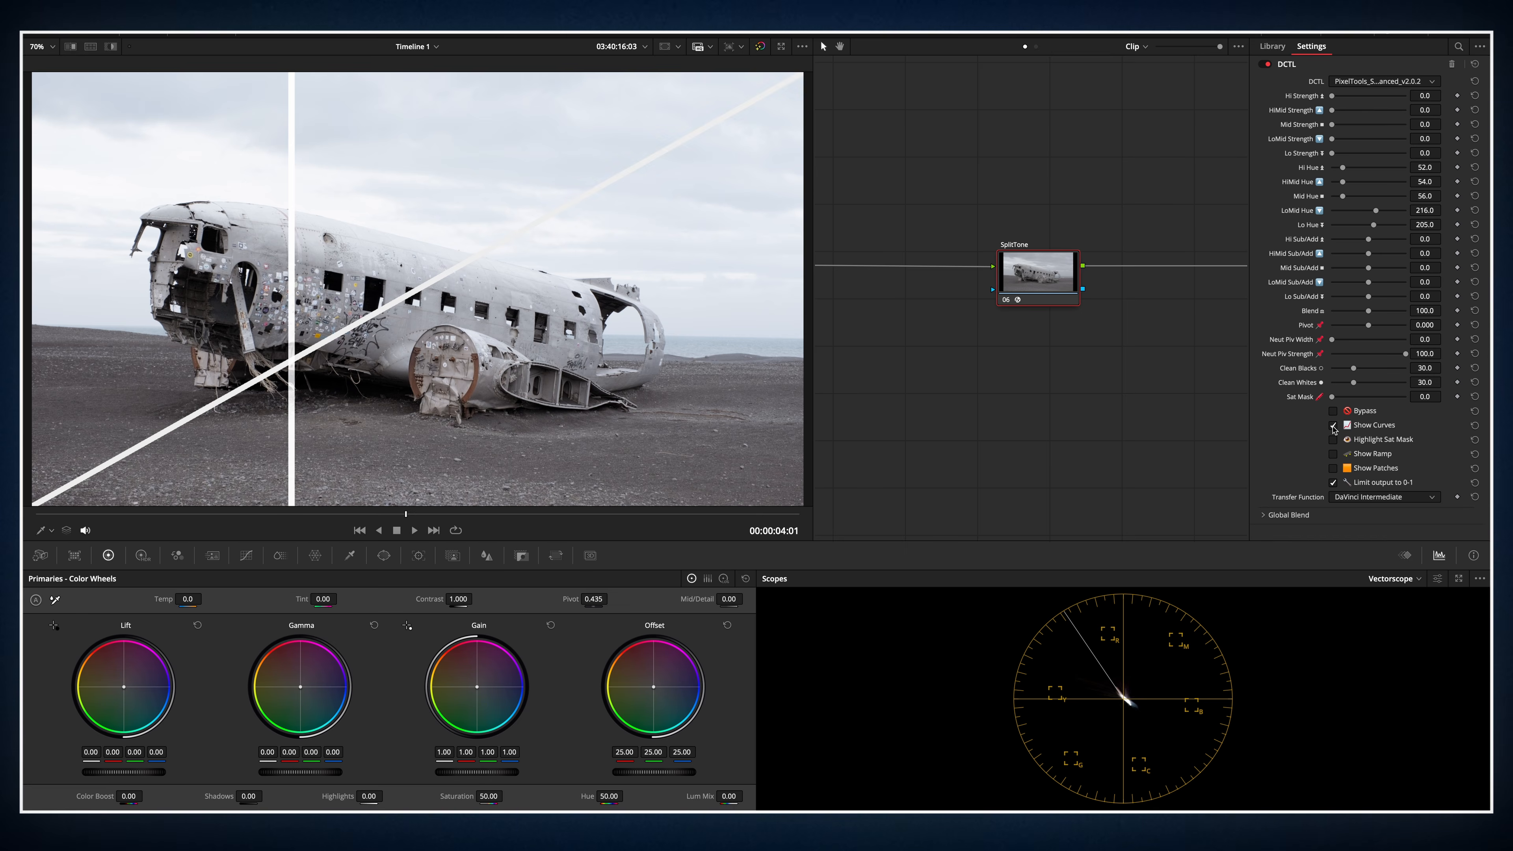
{"action": "left_click", "coordinate": [1333, 469]}
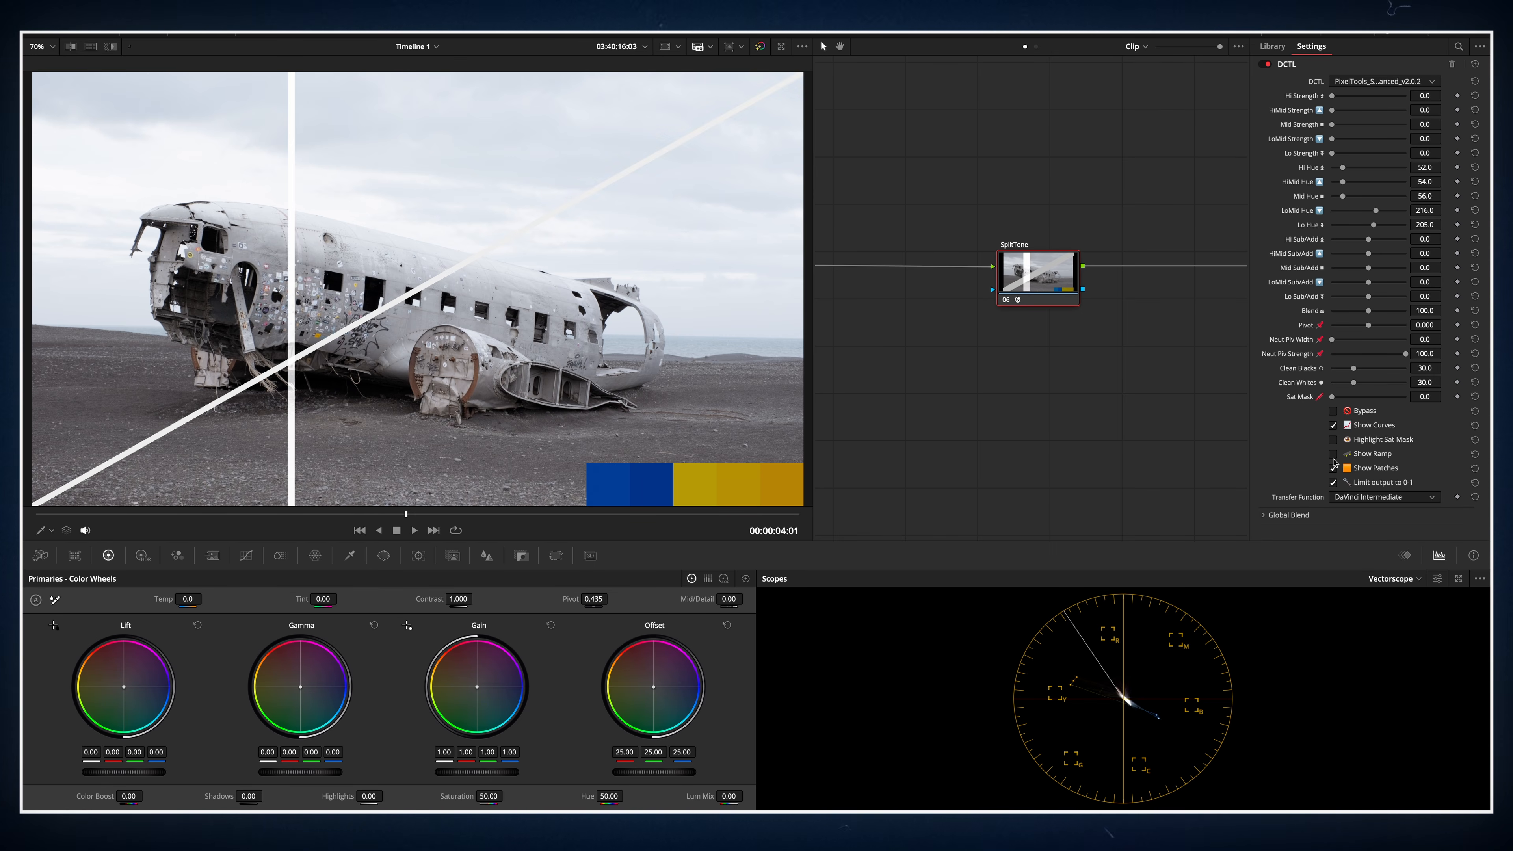
{"action": "left_click", "coordinate": [1333, 455]}
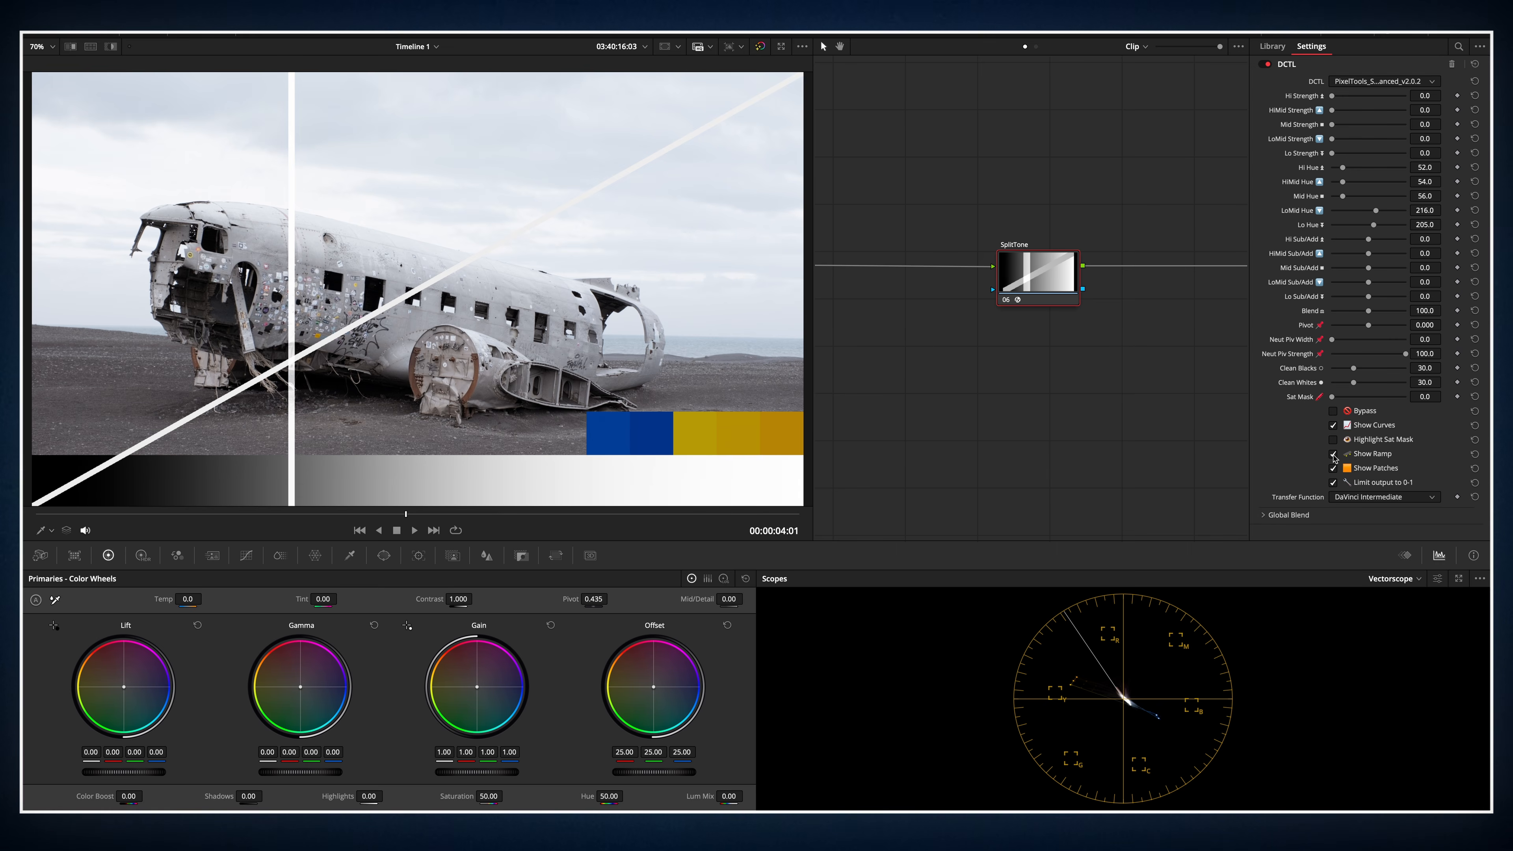
Set split tone strengths to Hi 58.9, HiMid 14.7, LoMid 10.1, Lo 30.2, with Neut Piv Width 36.4, Clean Blacks 38.0 and Clean Whites 45.7.
{"action": "left_click_drag", "start_coordinate": [1333, 153], "coordinate": [1354, 153]}
{"action": "left_click_drag", "start_coordinate": [1333, 96], "coordinate": [1340, 139]}
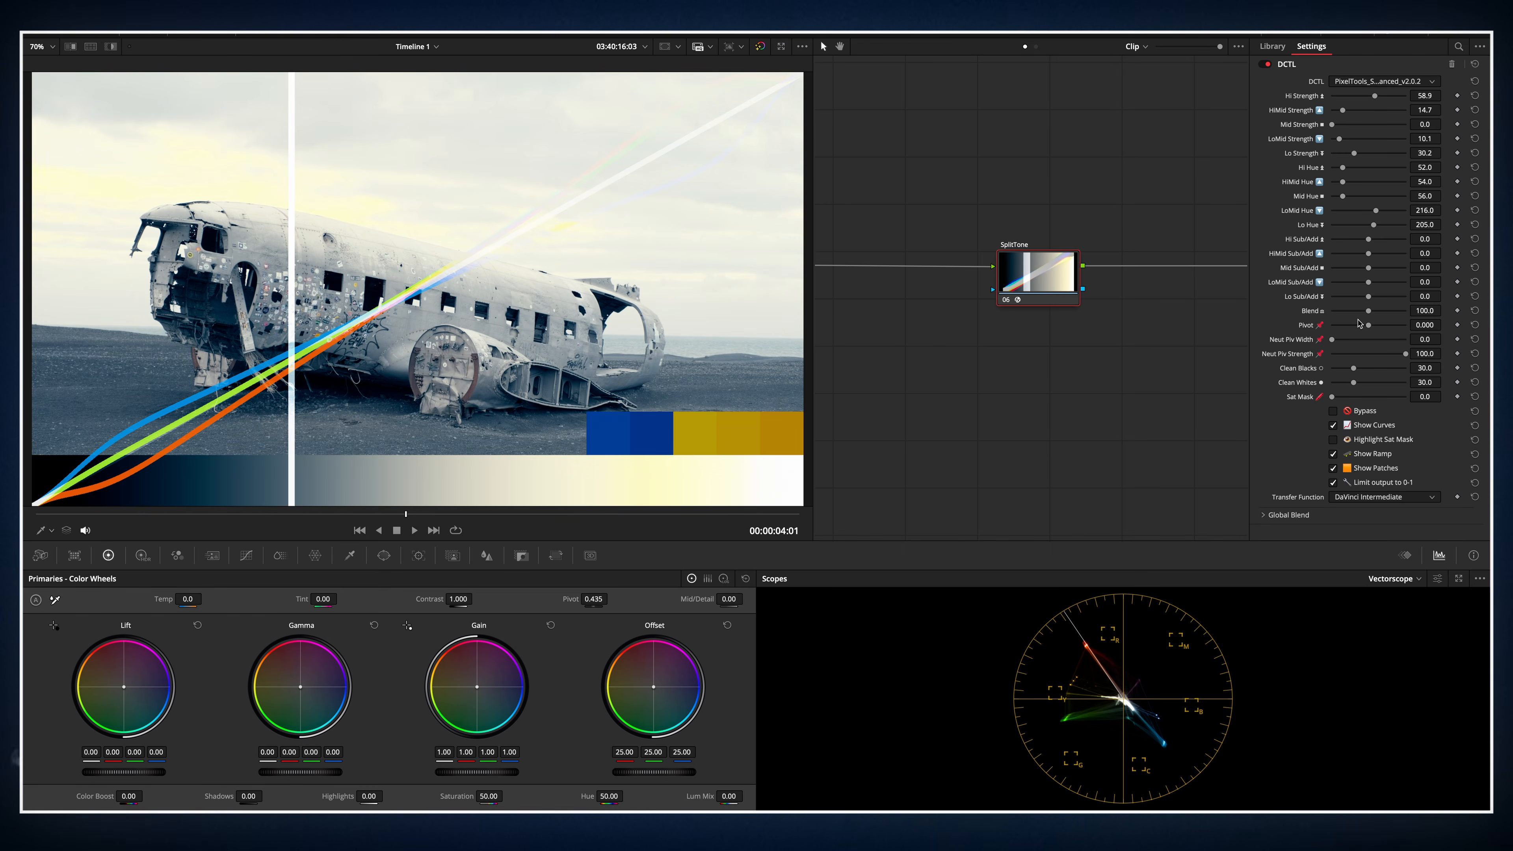
{"action": "mouse_move", "coordinate": [1335, 341]}
{"action": "left_mouse_down"}
{"action": "mouse_move", "coordinate": [1365, 343]}
{"action": "mouse_move", "coordinate": [1359, 386]}
{"action": "left_mouse_up"}
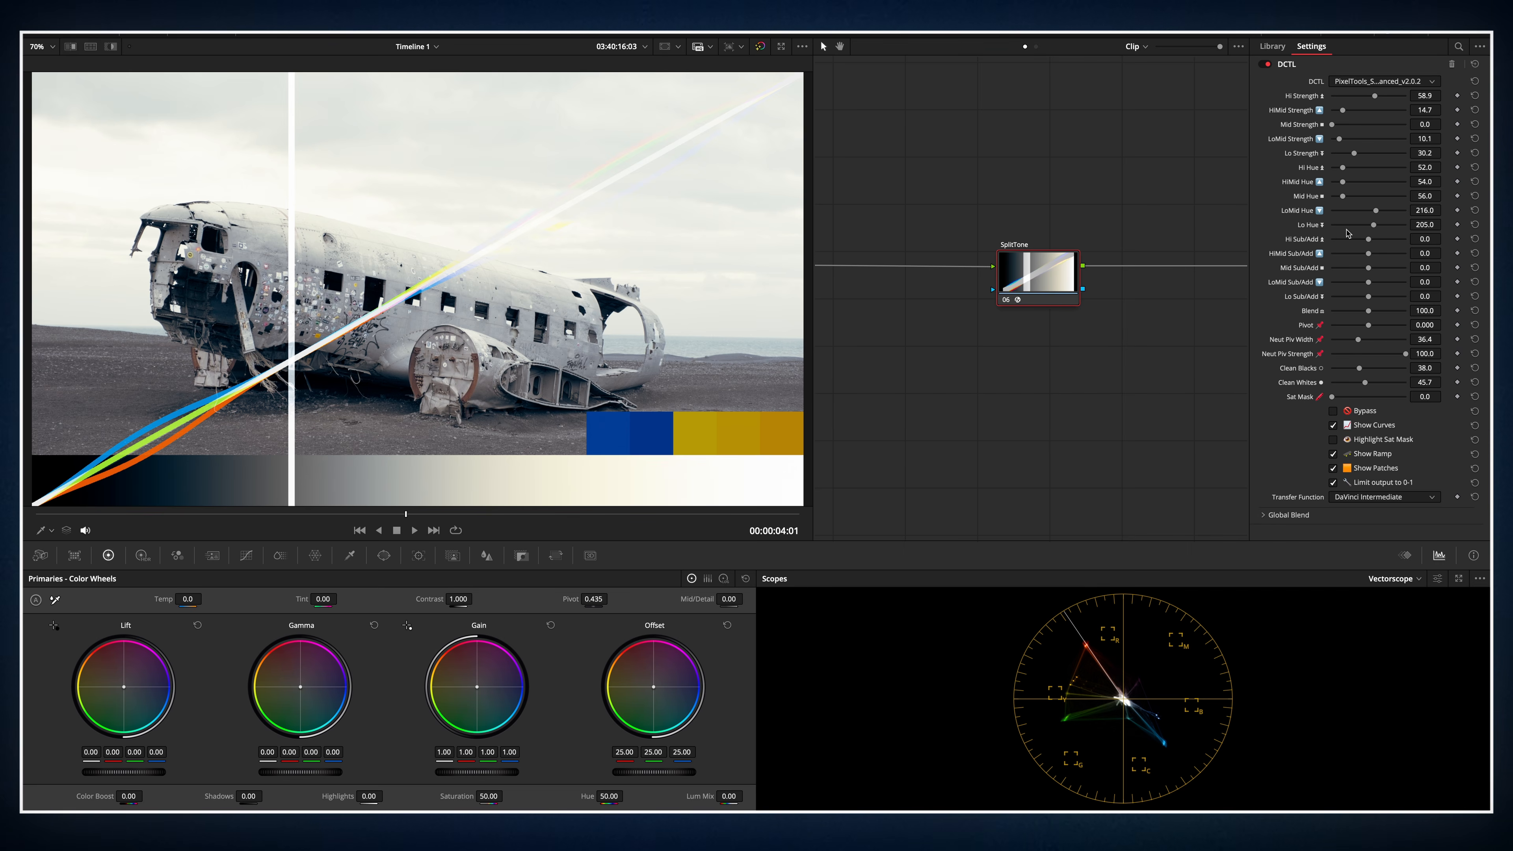
Adjust the split tone's hue values and hide the patches, ramp and curves overlays.
{"action": "left_click_drag", "start_coordinate": [1343, 168], "coordinate": [1371, 213]}
{"action": "left_click", "coordinate": [1333, 468]}
{"action": "left_click", "coordinate": [1333, 454]}
{"action": "left_click", "coordinate": [1333, 425]}
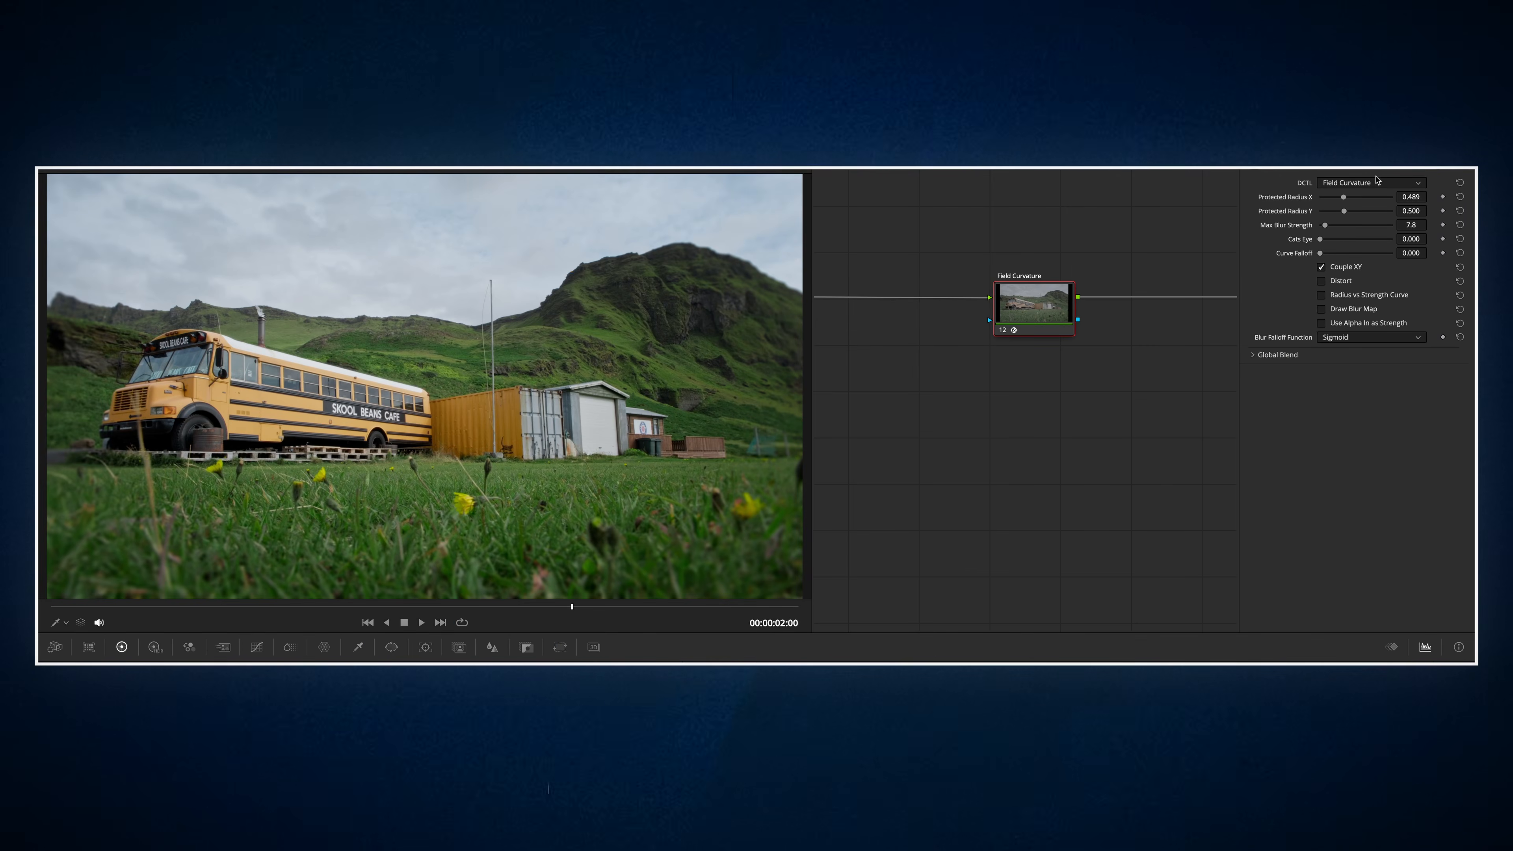
Set Field Curvature's Max Blur Strength to 9.3 and try the Ellipse and Linear blur falloff functions before returning to Sigmoid.
{"action": "mouse_move", "coordinate": [1326, 229]}
{"action": "left_mouse_down"}
{"action": "mouse_move", "coordinate": [1384, 232]}
{"action": "mouse_move", "coordinate": [1329, 230]}
{"action": "left_mouse_up"}
{"action": "left_click", "coordinate": [1369, 338]}
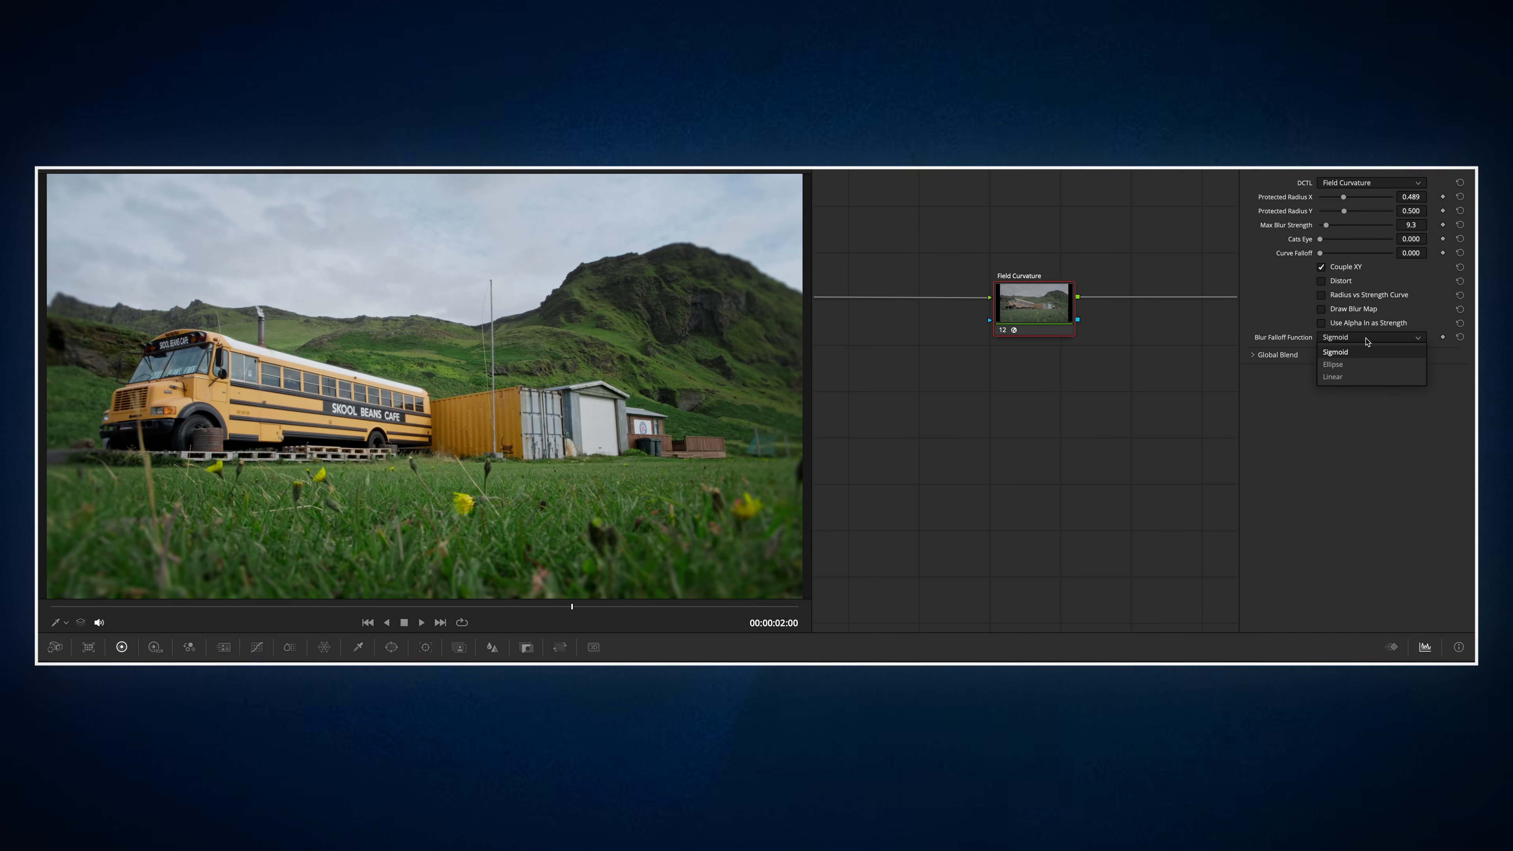
{"action": "left_click", "coordinate": [1359, 363]}
{"action": "left_click", "coordinate": [1333, 340]}
{"action": "left_click", "coordinate": [1377, 379]}
{"action": "left_click", "coordinate": [1360, 338]}
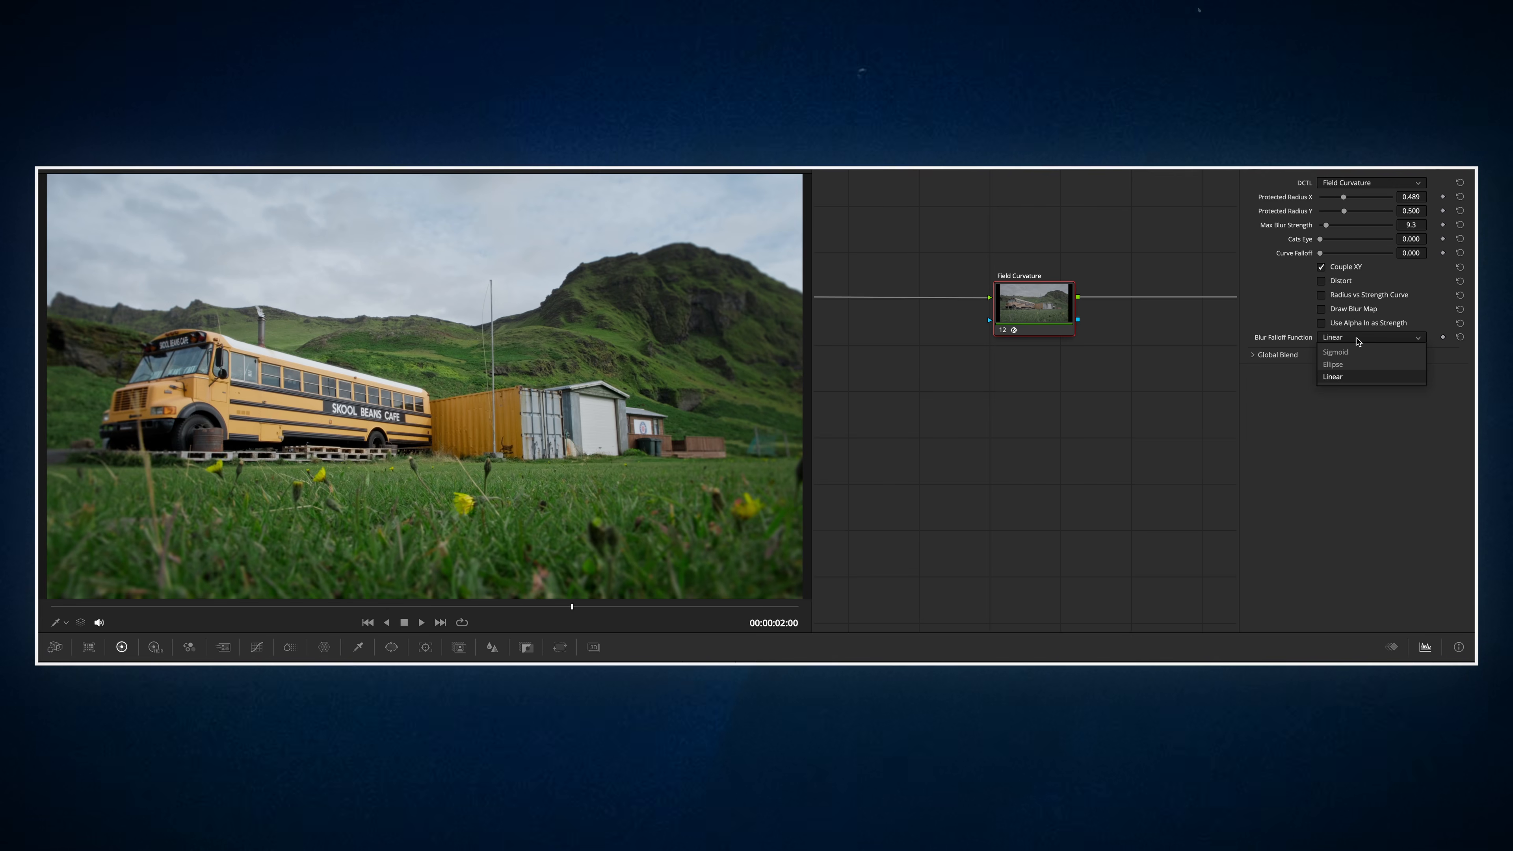
{"action": "left_click", "coordinate": [1363, 353]}
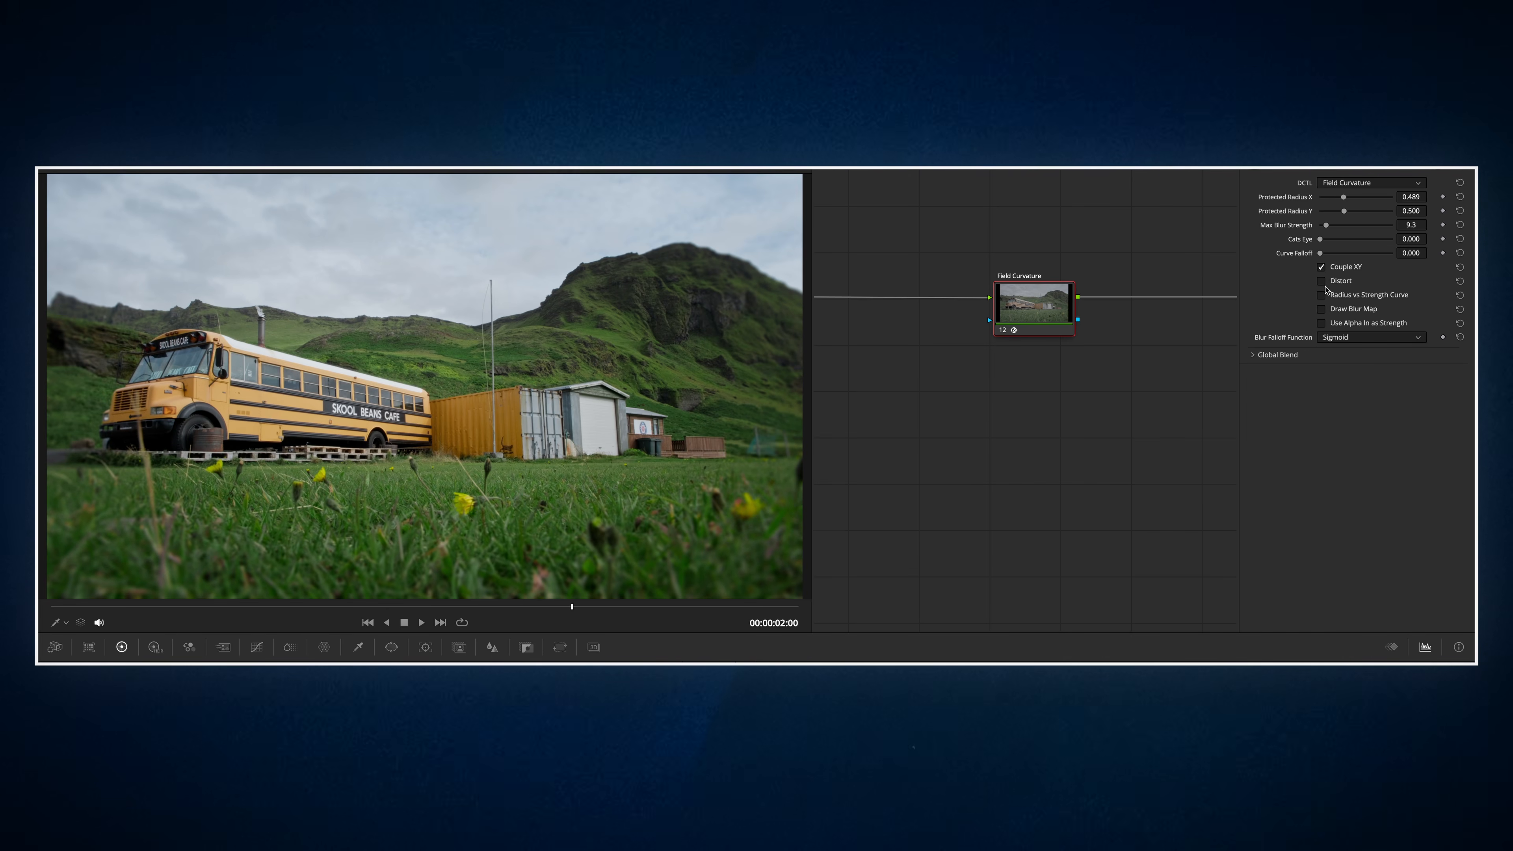
Turn on Distort, Radius vs Strength Curve and Draw Blur Map for the Field Curvature DCTL.
{"action": "left_click", "coordinate": [1322, 309]}
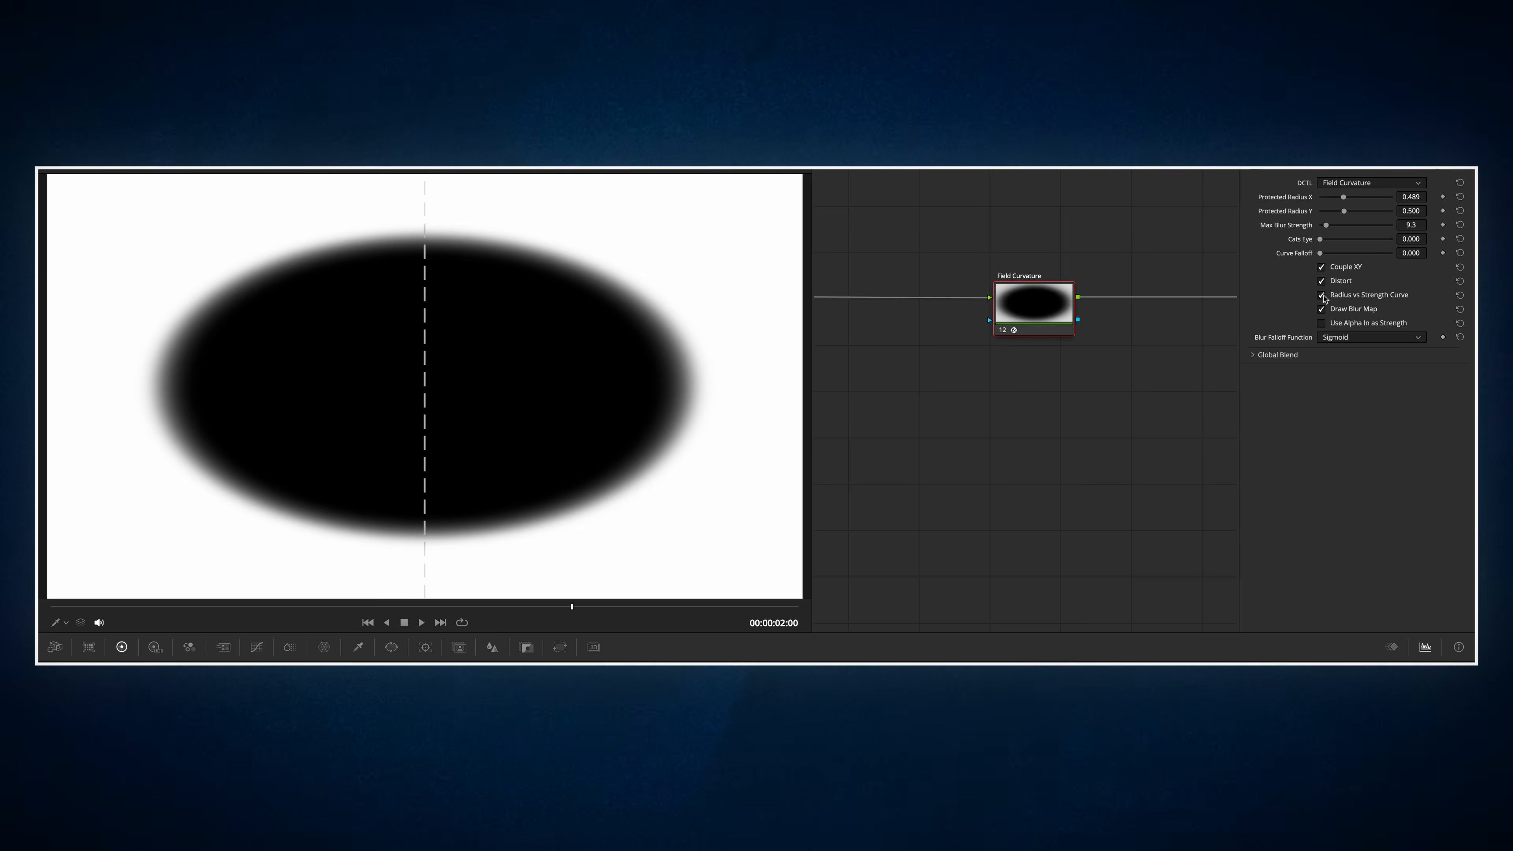
Compare the Ellipse and Linear blur falloff functions on Field Curvature's blur map and settle on Ellipse.
{"action": "left_click", "coordinate": [1333, 335]}
{"action": "left_click", "coordinate": [1334, 364]}
{"action": "left_click", "coordinate": [1337, 338]}
{"action": "left_click", "coordinate": [1343, 377]}
{"action": "left_click", "coordinate": [1352, 338]}
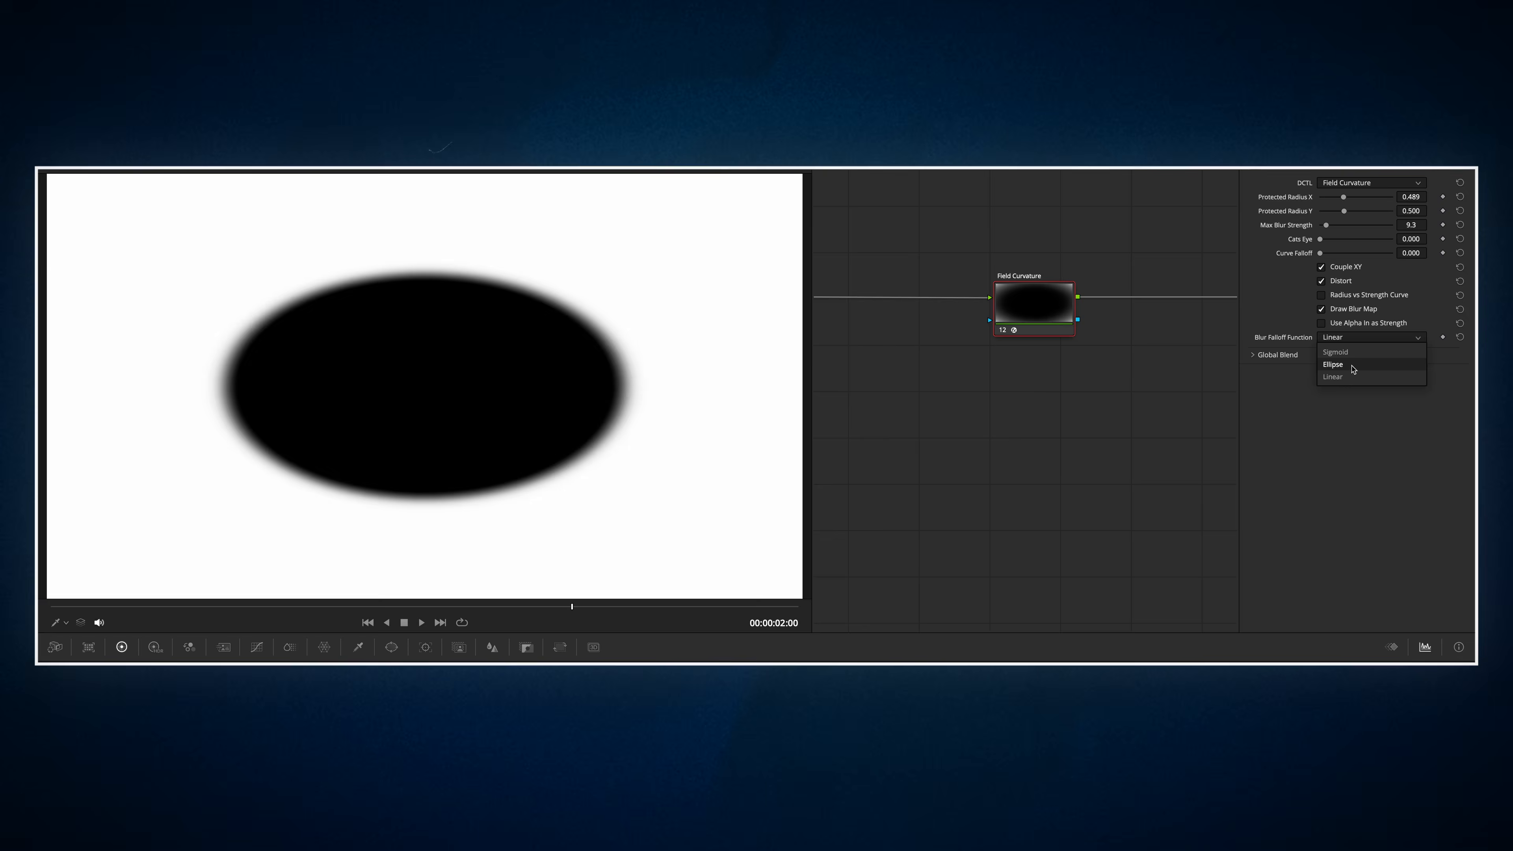
{"action": "left_click", "coordinate": [1334, 364]}
Turn off Couple XY, Distort and Draw Blur Map for Field Curvature, and fine-tune its Max Blur Strength.
{"action": "left_click", "coordinate": [1322, 267]}
{"action": "left_click", "coordinate": [1322, 280]}
{"action": "left_click", "coordinate": [1322, 309]}
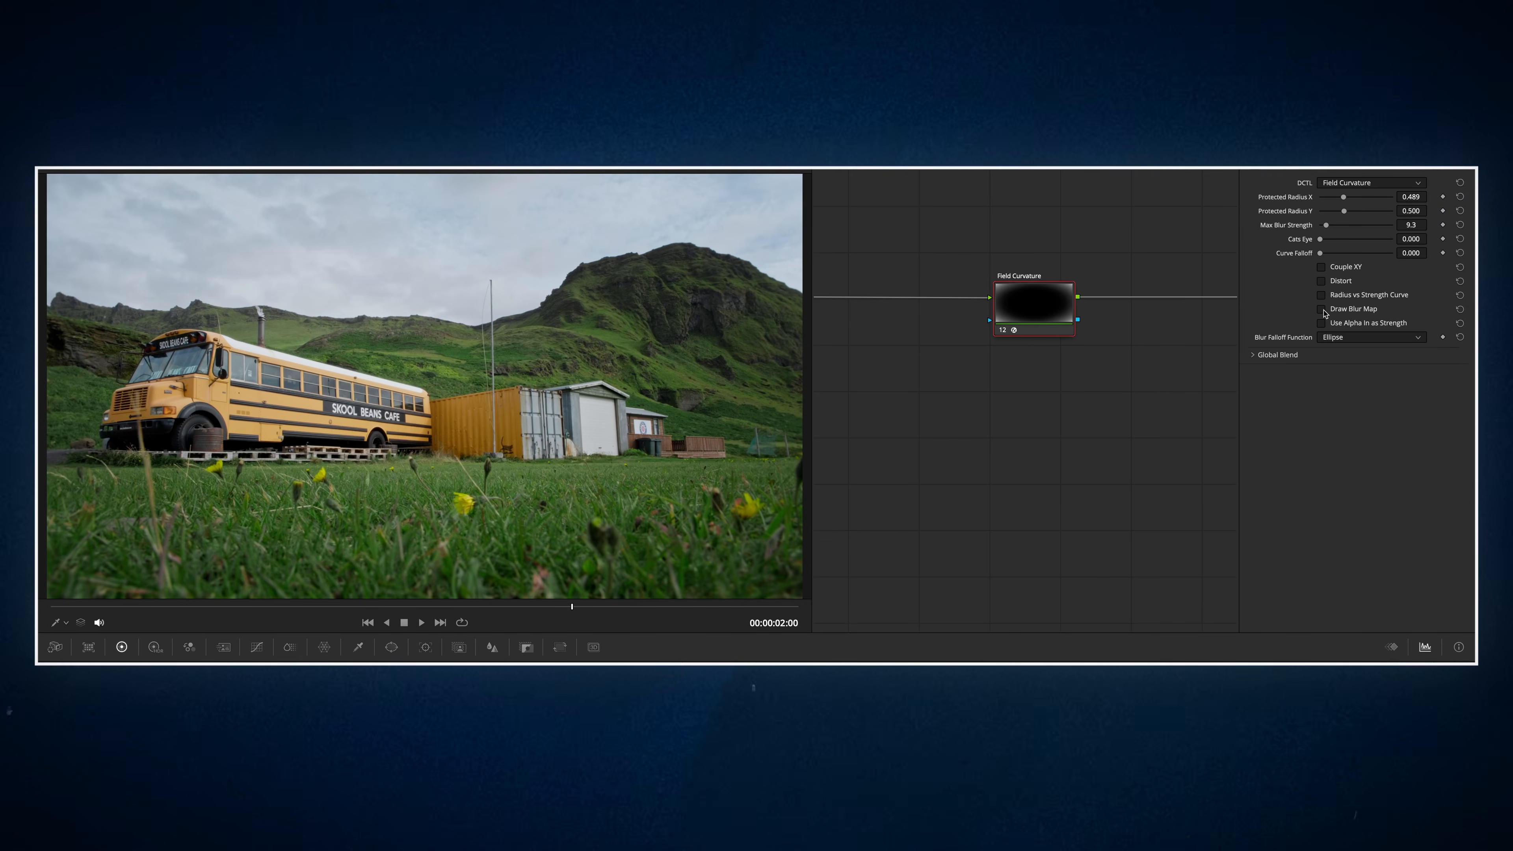
{"action": "mouse_move", "coordinate": [1328, 230]}
{"action": "left_mouse_down"}
{"action": "mouse_move", "coordinate": [1353, 231]}
{"action": "mouse_move", "coordinate": [1330, 228]}
{"action": "left_mouse_up"}
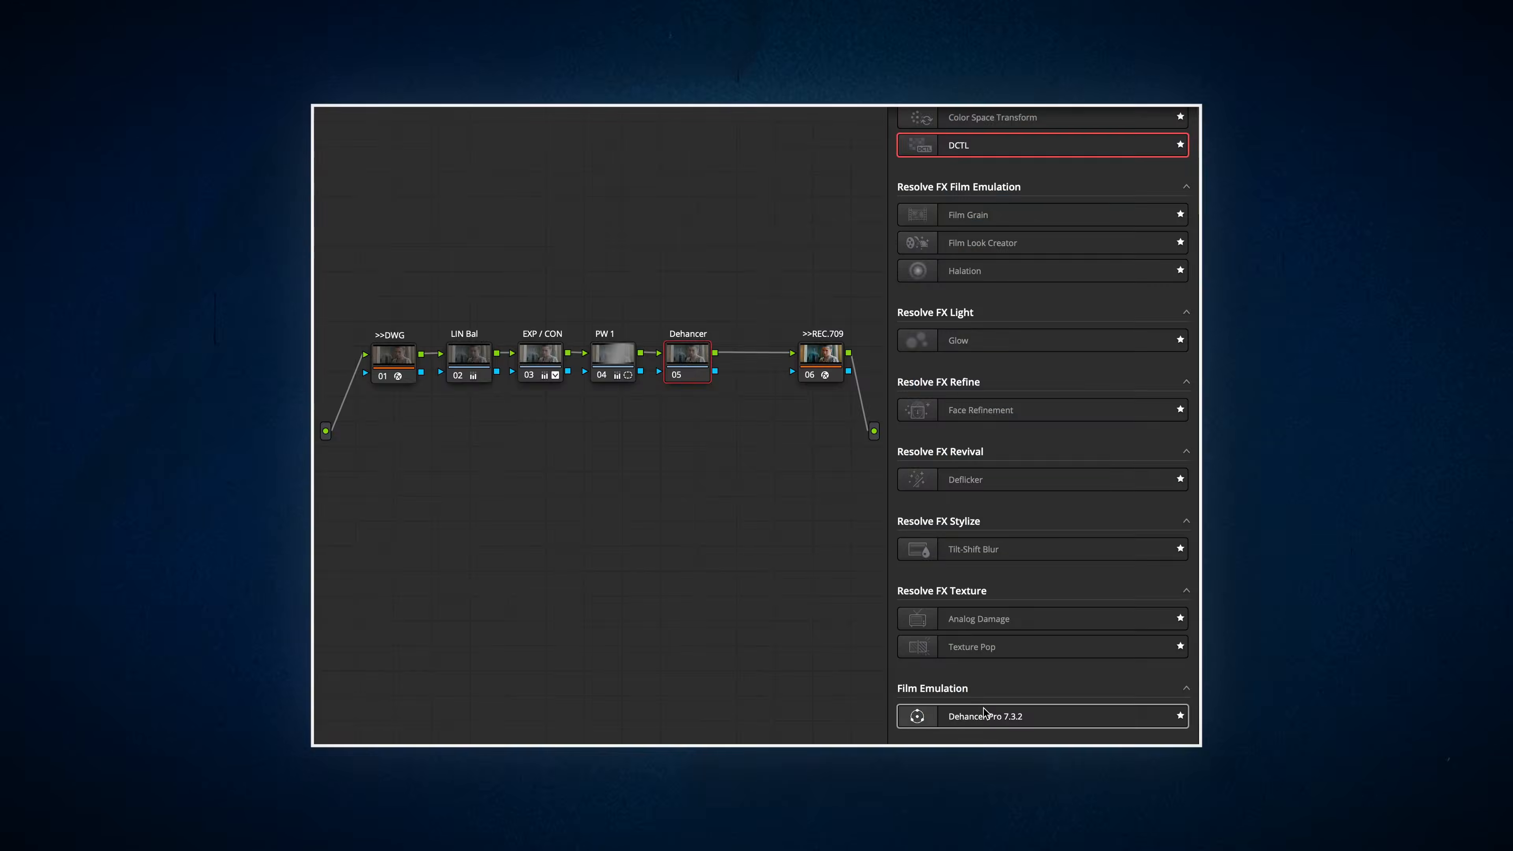
Apply Dehancer Pro 7.3.2 to the Dehancer node and set its Temperature Comp. to 25.6.
{"action": "left_click_drag", "start_coordinate": [984, 712], "coordinate": [693, 358]}
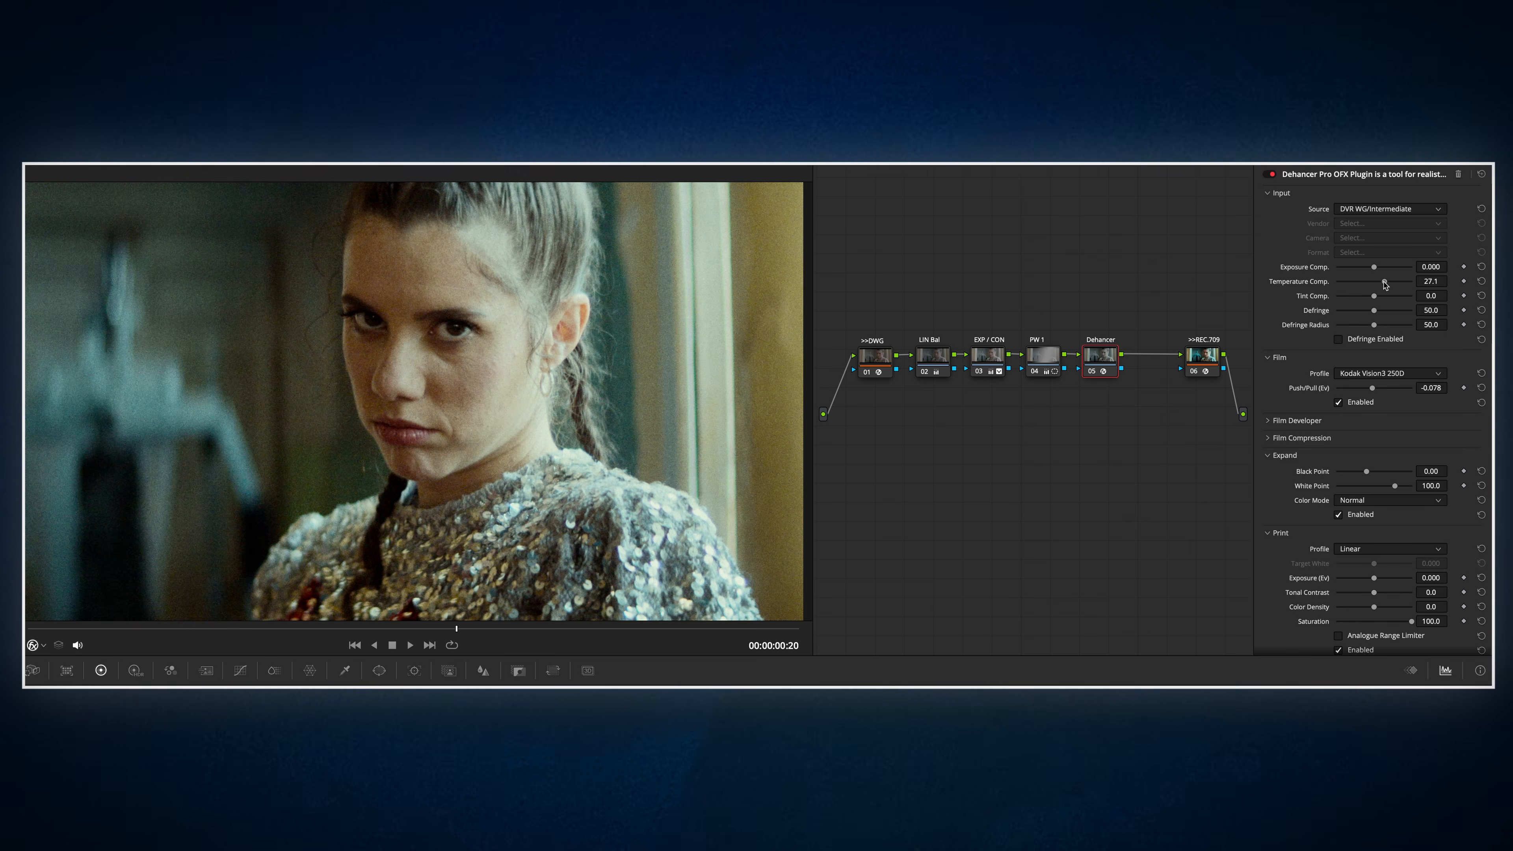
{"action": "left_click_drag", "start_coordinate": [1383, 283], "coordinate": [1385, 282]}
Set Dehancer's film profile to the Fuji Eterna (Exp. 2013) stock and its print profile to Fujifilm 3513 Print film.
{"action": "scroll", "coordinate": [1368, 433], "scroll_direction": "down", "scroll_amount": 3}
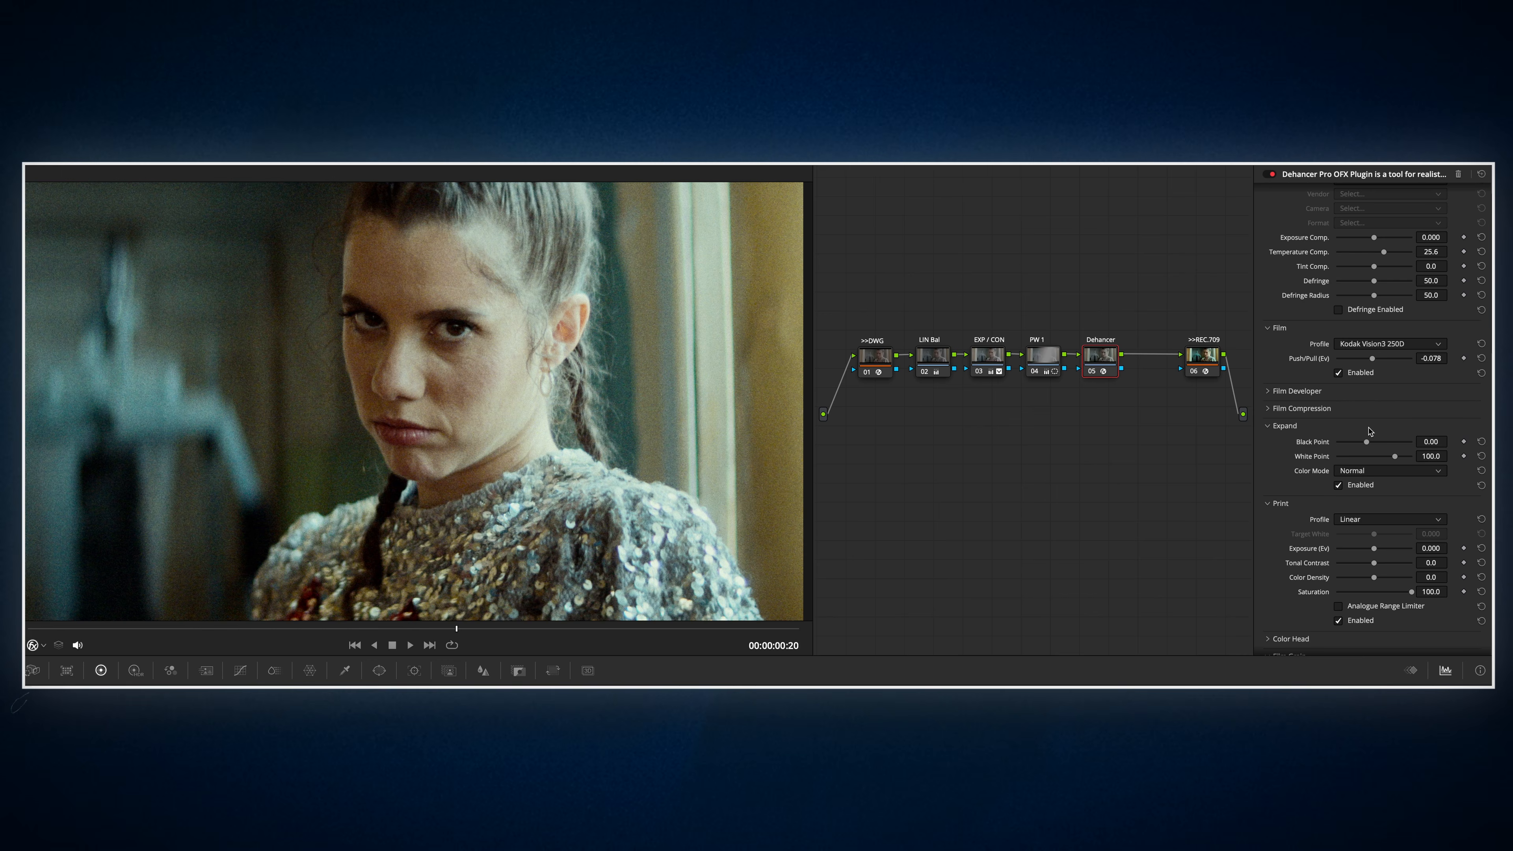
{"action": "left_click", "coordinate": [1379, 322]}
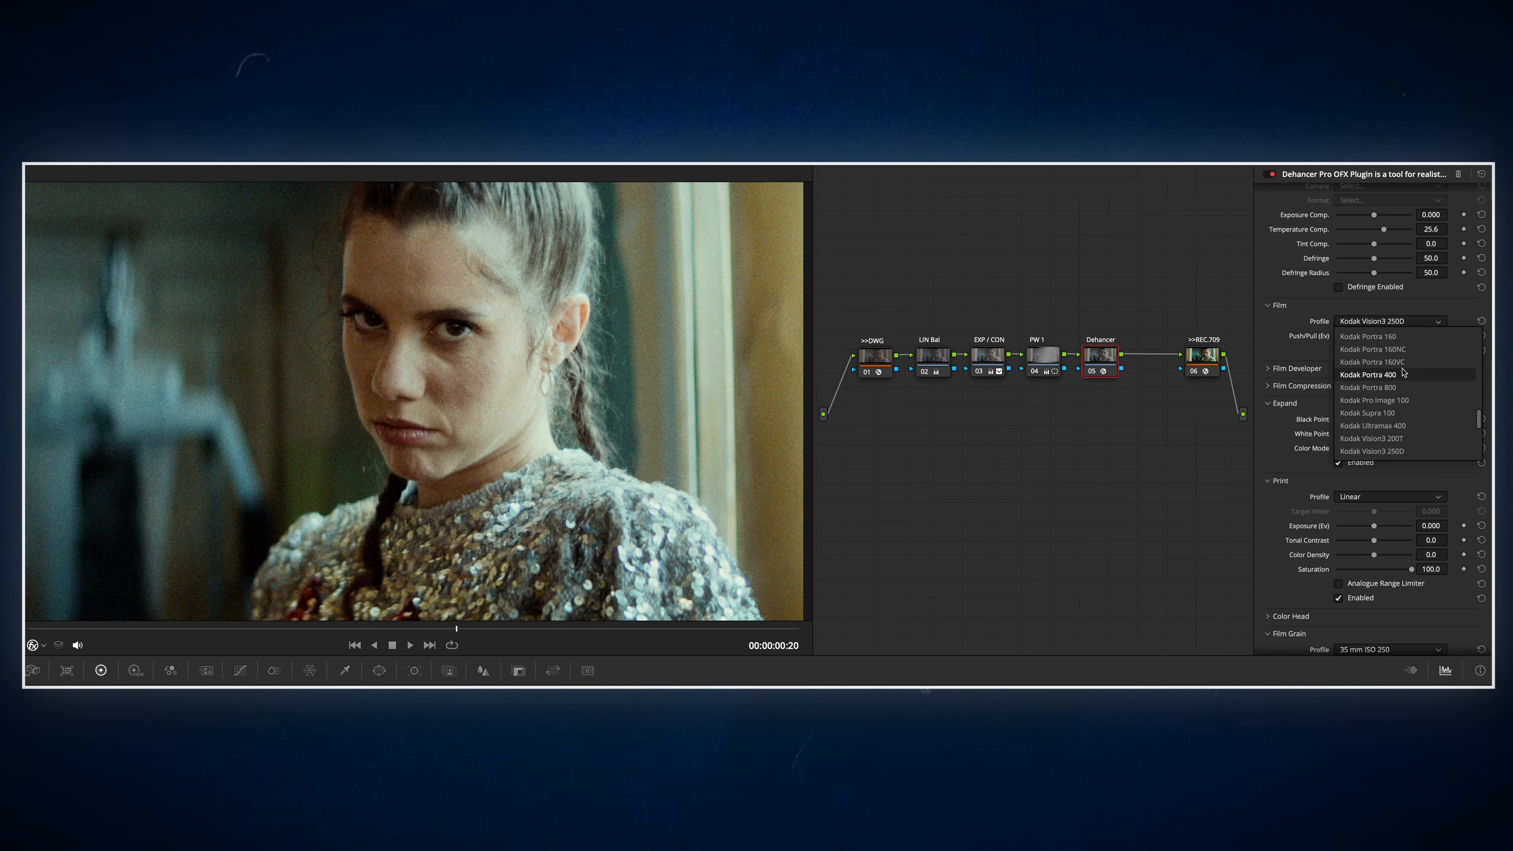
{"action": "scroll", "coordinate": [1403, 372], "scroll_direction": "up", "scroll_amount": 10}
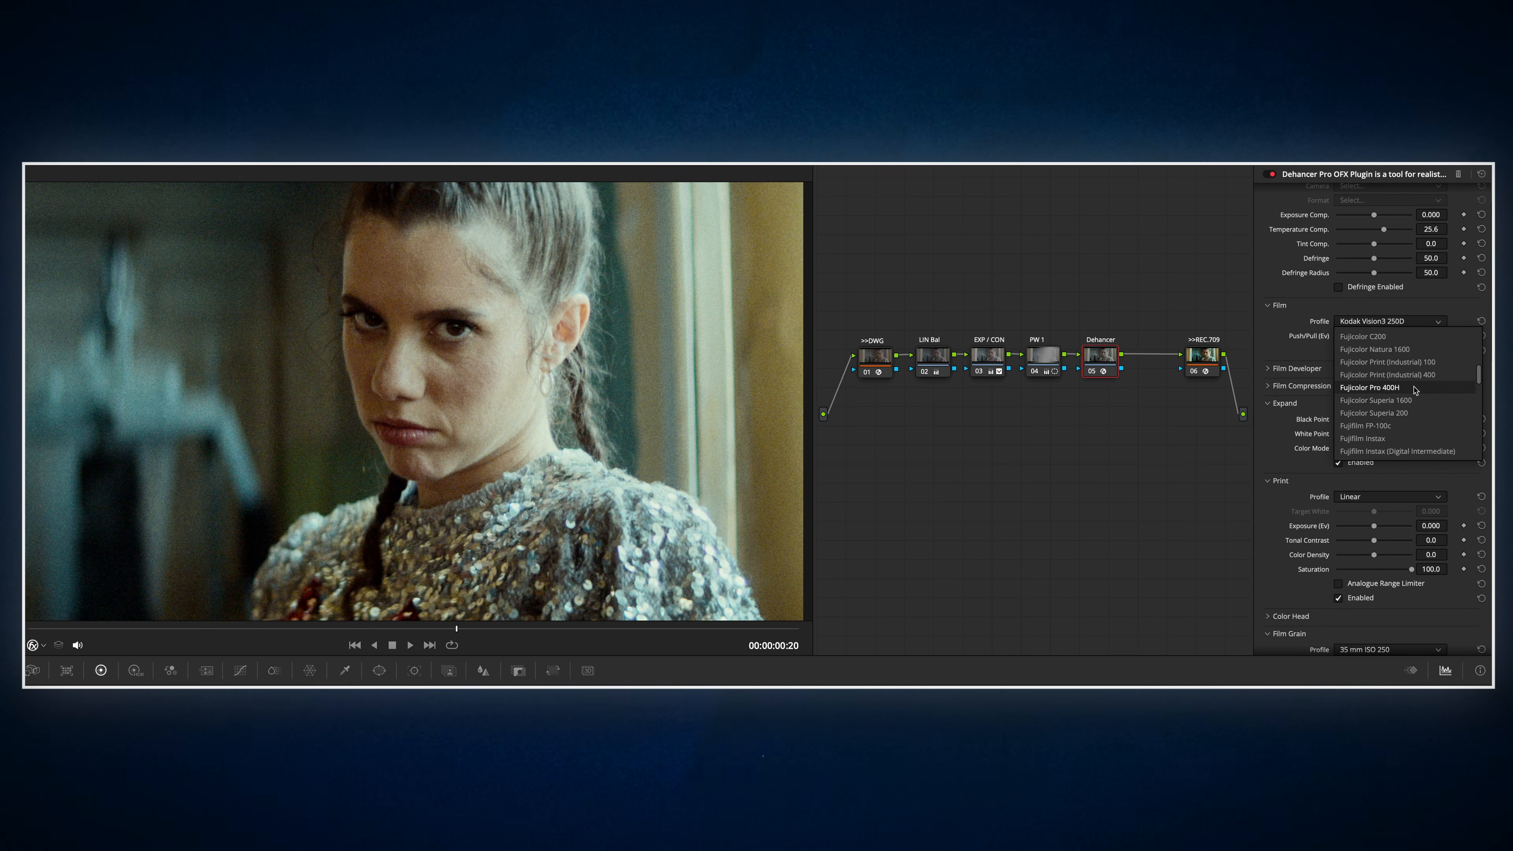
{"action": "scroll", "coordinate": [1410, 365], "scroll_direction": "up", "scroll_amount": 1}
{"action": "left_click", "coordinate": [1409, 362]}
{"action": "left_click", "coordinate": [1388, 496]}
{"action": "left_click", "coordinate": [1370, 525]}
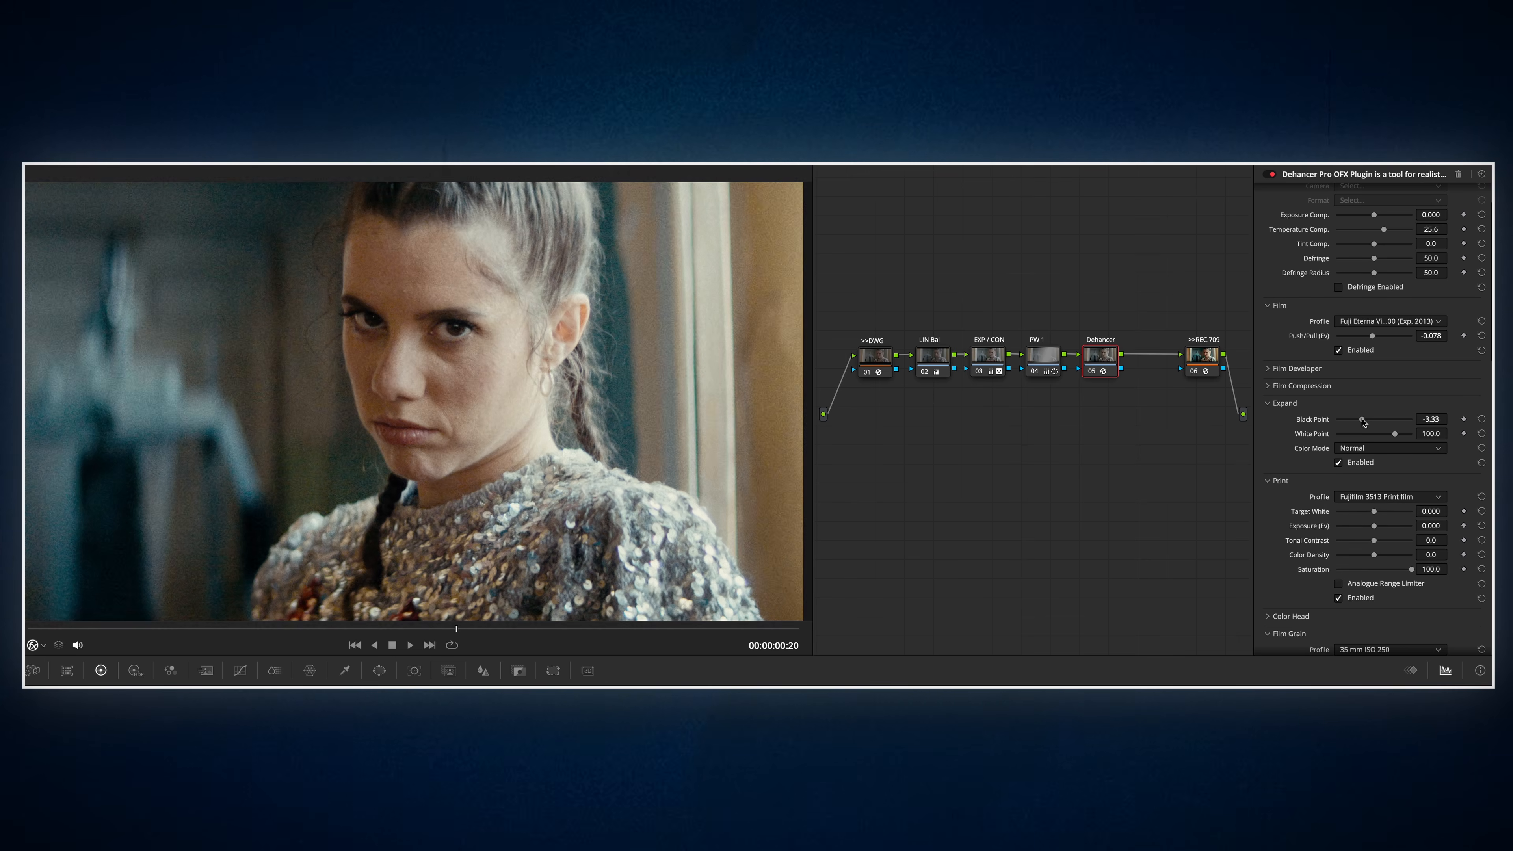
Set the Expand Black Point to 1.71 and the Color Head Shadows Tone to -8.5 and Midtones Tone to 0.4.
{"action": "scroll", "coordinate": [1384, 390], "scroll_direction": "up", "scroll_amount": 1}
{"action": "scroll", "coordinate": [1382, 266], "scroll_direction": "down", "scroll_amount": 5}
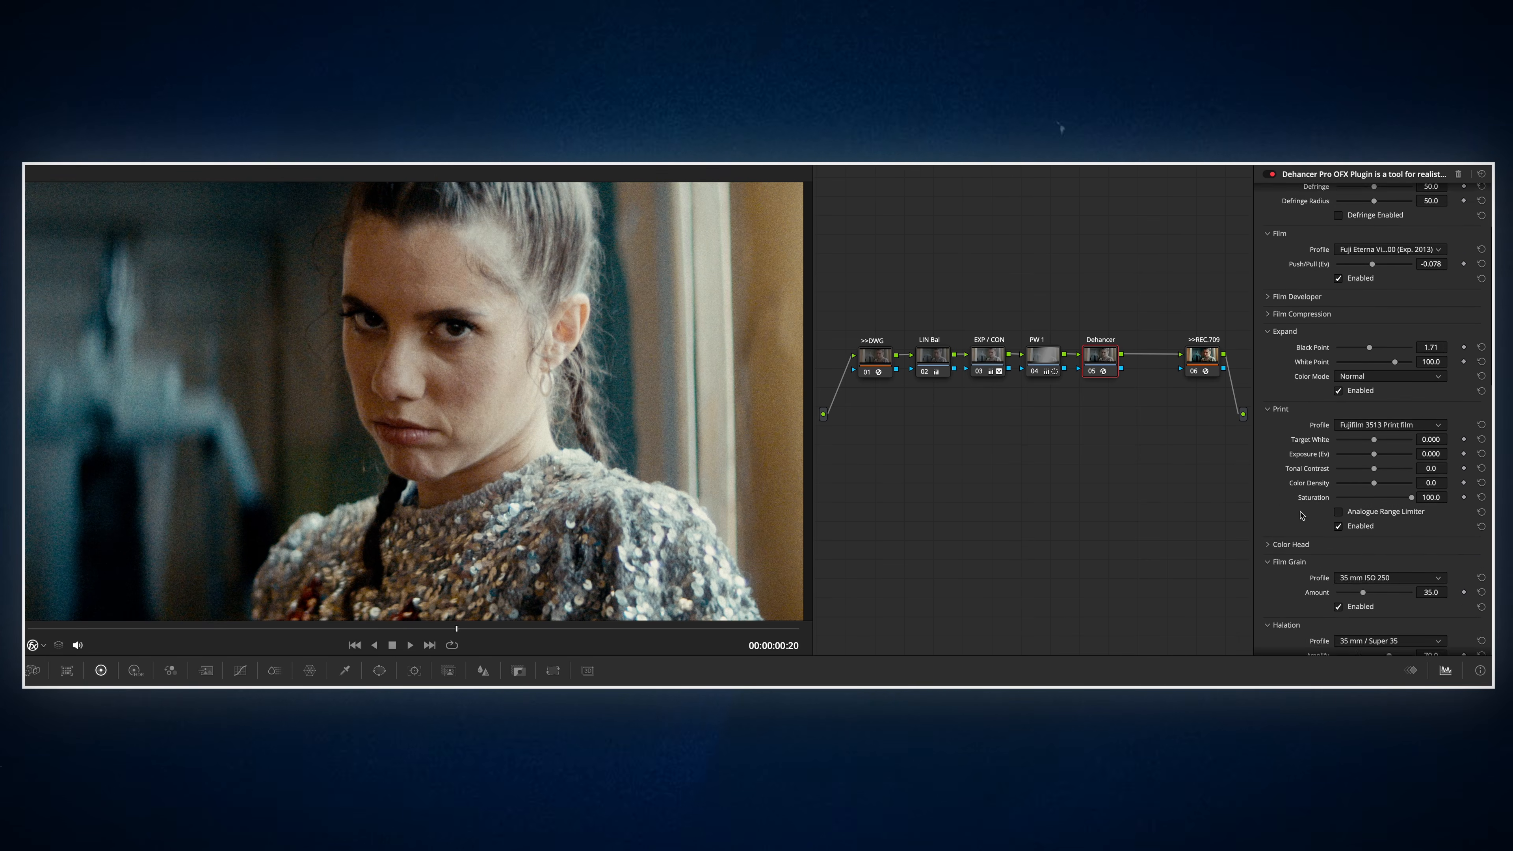
{"action": "left_click_drag", "start_coordinate": [1374, 544], "coordinate": [1375, 562]}
{"action": "scroll", "coordinate": [1376, 560], "scroll_direction": "down", "scroll_amount": 4}
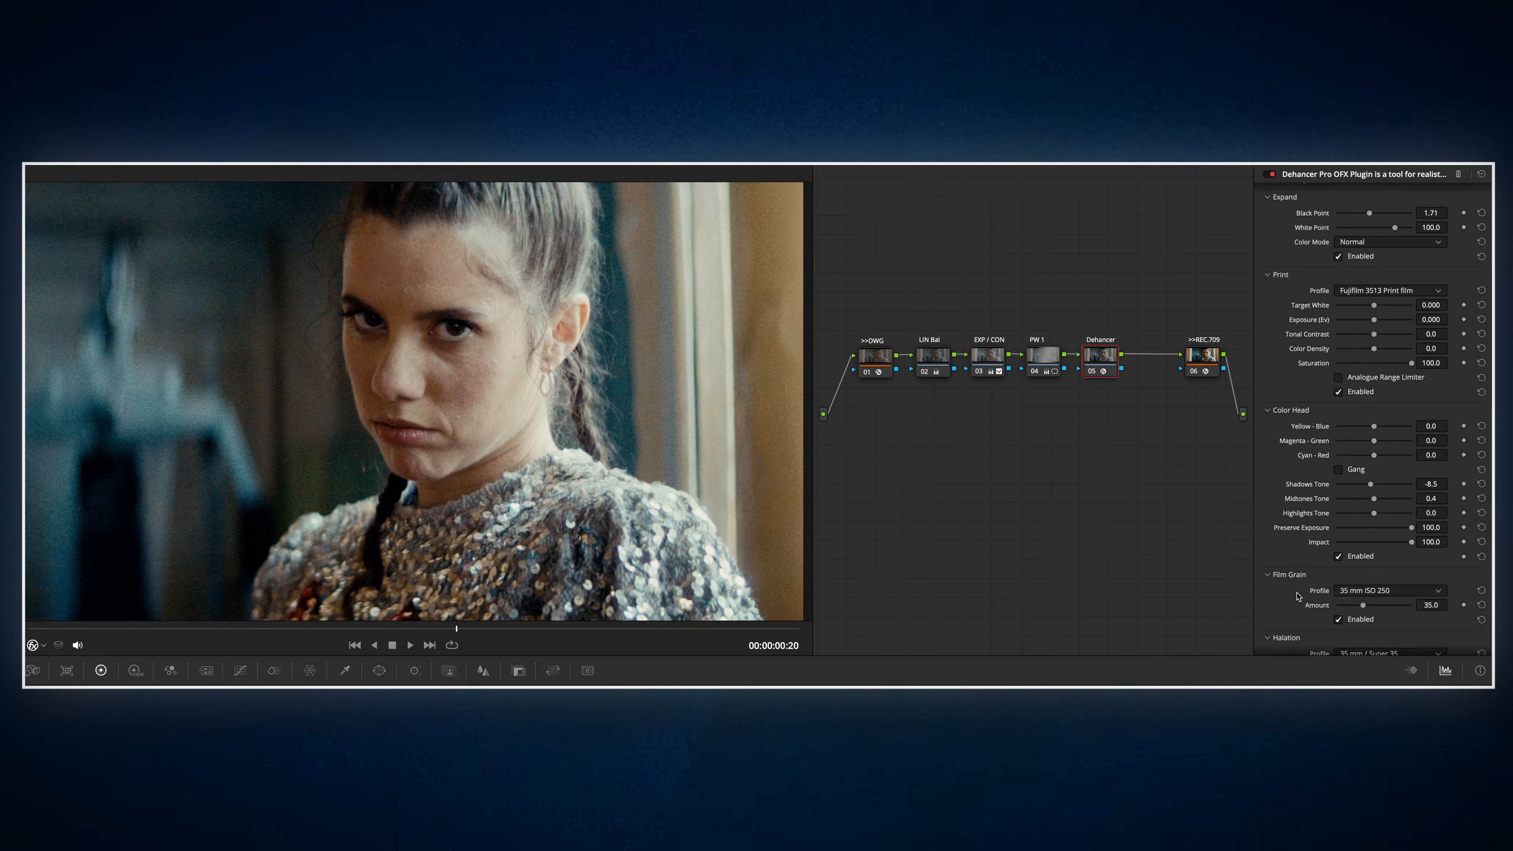
Set Halation to the 16 mm / Super 16 profile with Amplify 78.9, and Bloom's Amplify to 70.5.
{"action": "left_click", "coordinate": [1388, 571]}
{"action": "left_click", "coordinate": [1391, 624]}
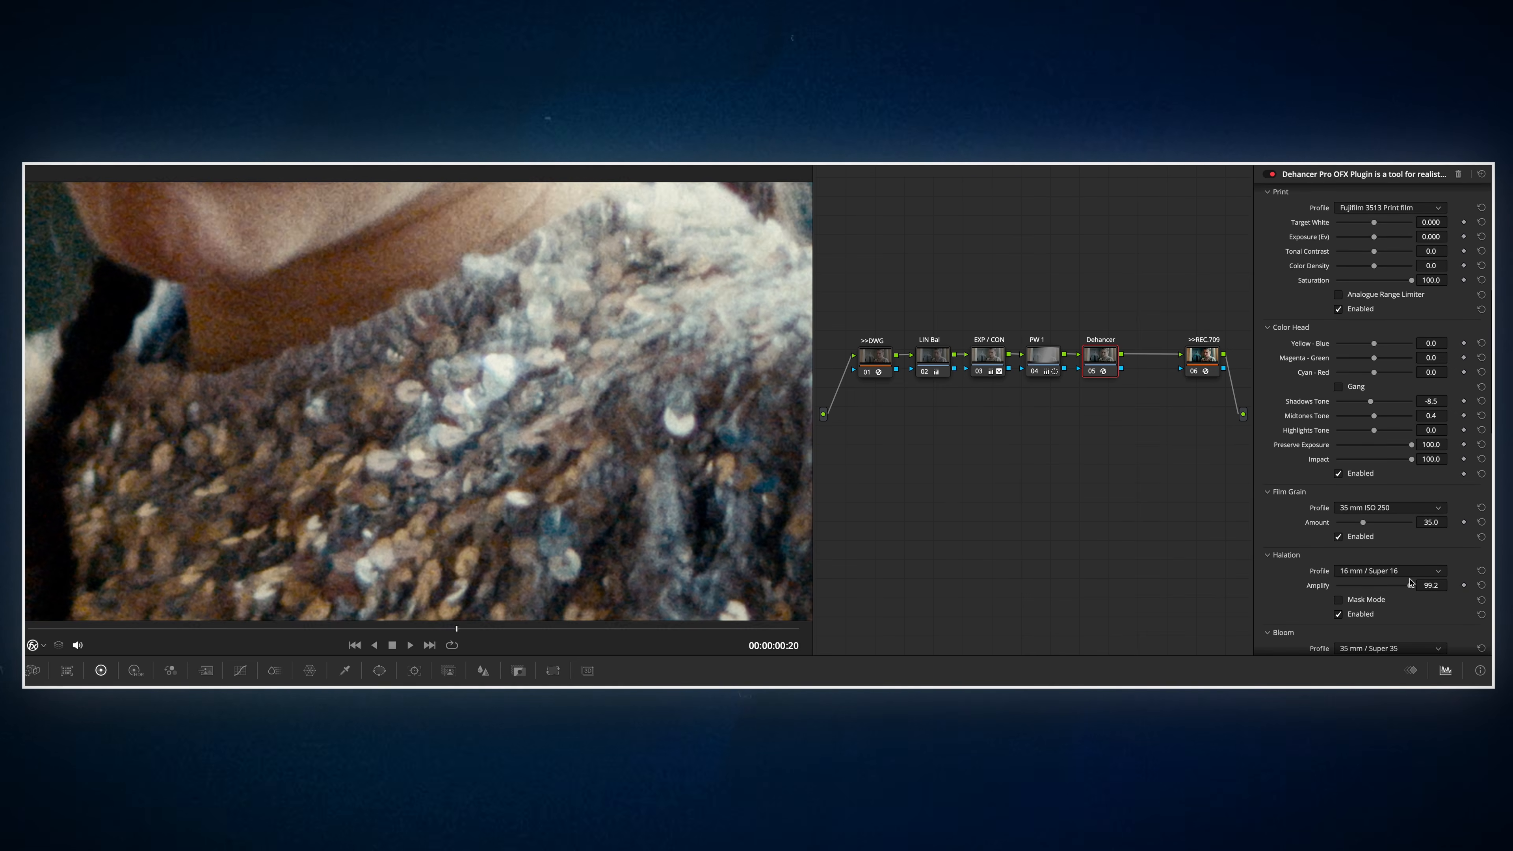
{"action": "key", "text": "shift+z"}
{"action": "scroll", "coordinate": [1376, 596], "scroll_direction": "down", "scroll_amount": 1}
{"action": "left_click_drag", "start_coordinate": [1376, 619], "coordinate": [1373, 620]}
Enable Dehancer's Overscan and choose the Ultra Panavision 65mm 2.76:1 gate type.
{"action": "scroll", "coordinate": [1373, 619], "scroll_direction": "down", "scroll_amount": 12}
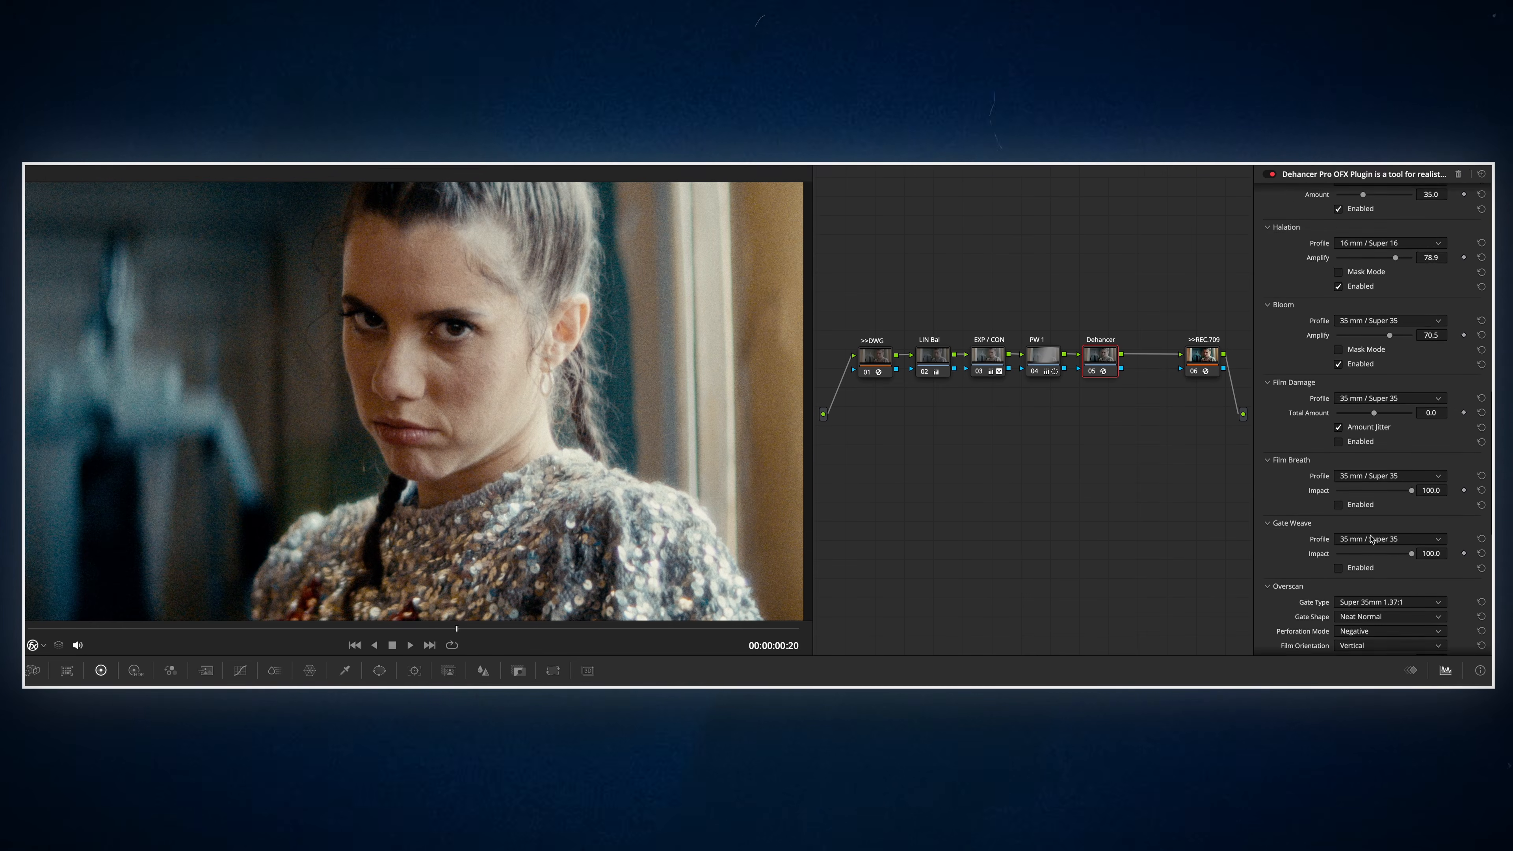
{"action": "left_click", "coordinate": [1339, 609]}
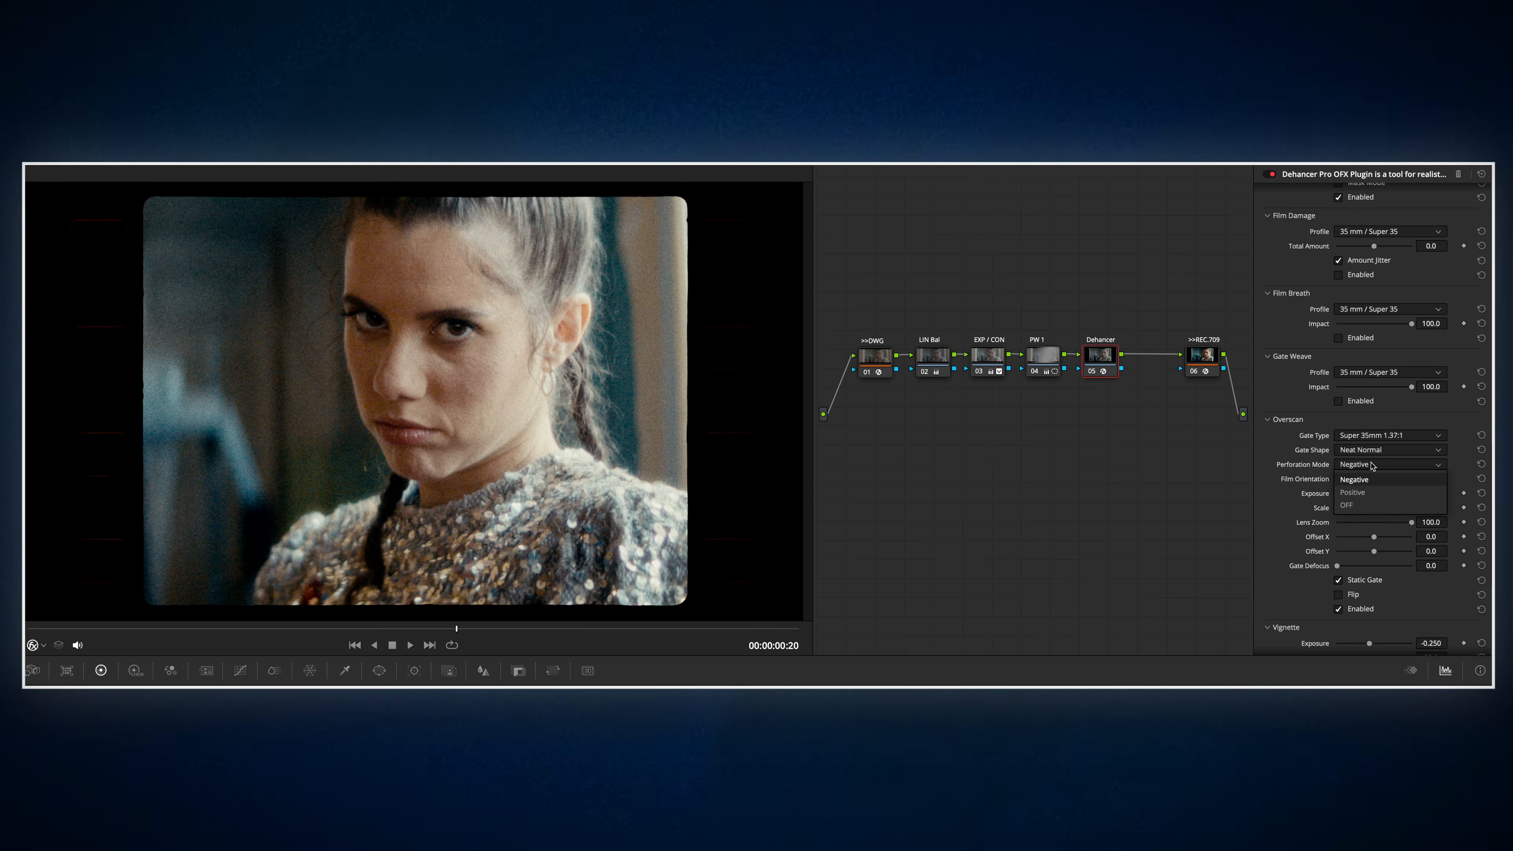
{"action": "left_click", "coordinate": [1386, 436]}
{"action": "left_click", "coordinate": [1373, 463]}
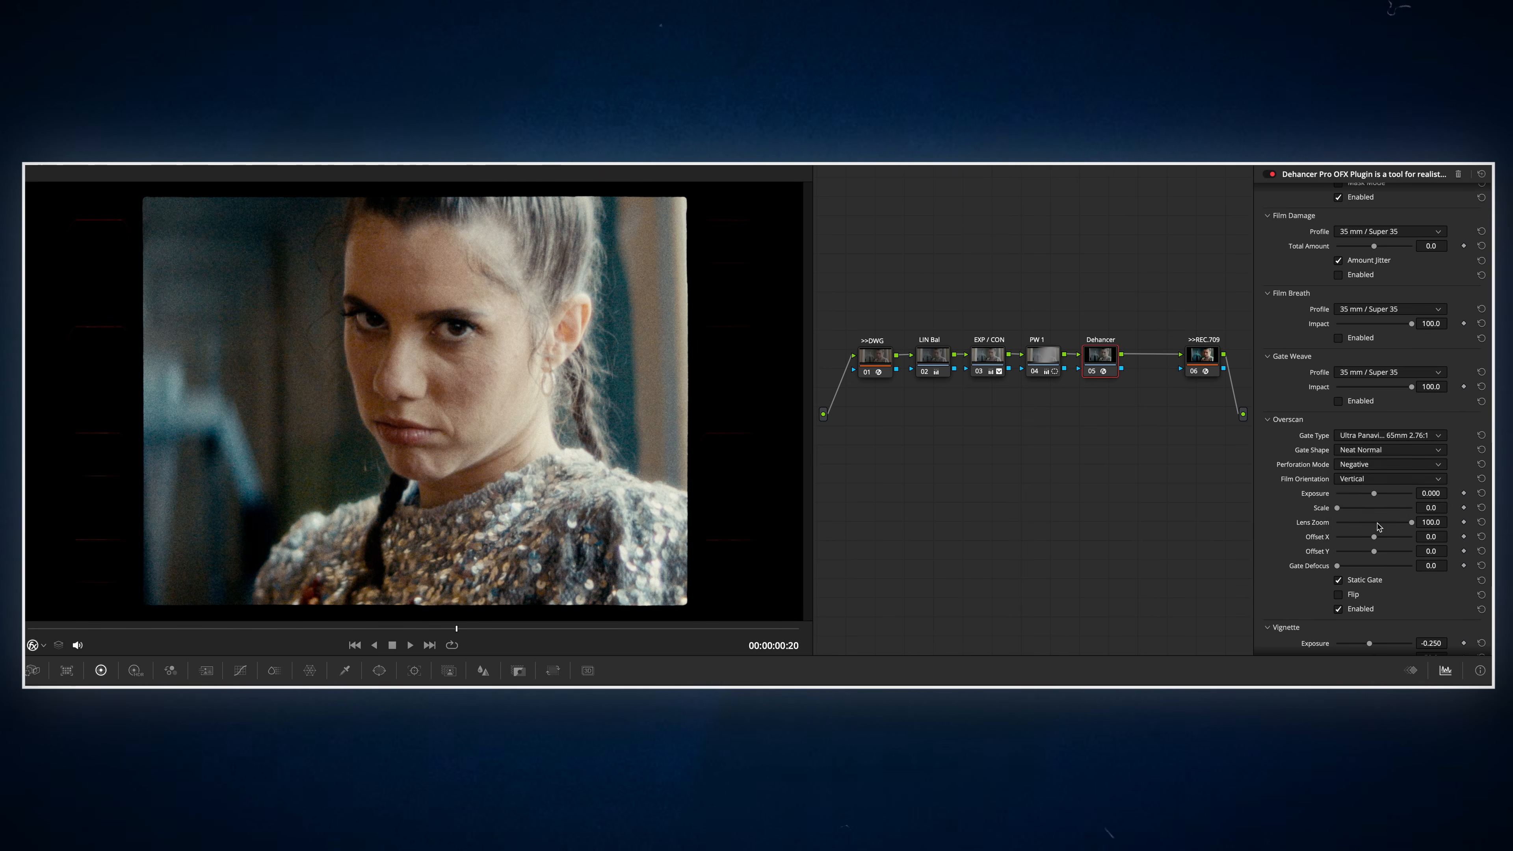
{"action": "scroll", "coordinate": [1369, 453], "scroll_direction": "down", "scroll_amount": 5}
{"action": "scroll", "coordinate": [1368, 453], "scroll_direction": "up", "scroll_amount": 10}
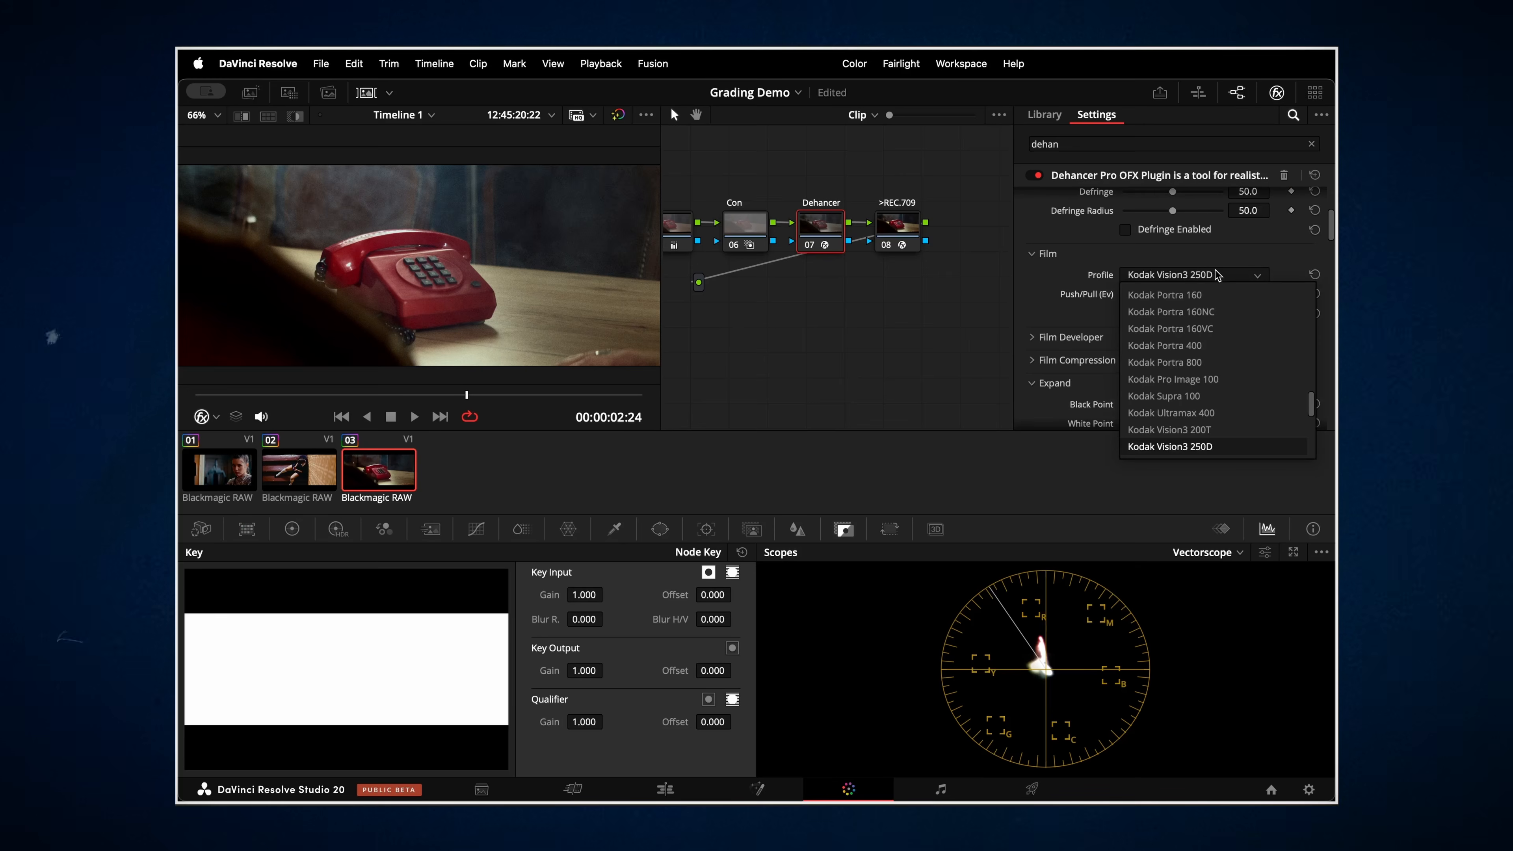
Set the red telephone clip's Dehancer film profile to Kodak Gold 200 with Push/Pull at -0.140.
{"action": "scroll", "coordinate": [1218, 356], "scroll_direction": "up", "scroll_amount": 5}
{"action": "scroll", "coordinate": [1219, 355], "scroll_direction": "up", "scroll_amount": 2}
{"action": "left_click", "coordinate": [1197, 414]}
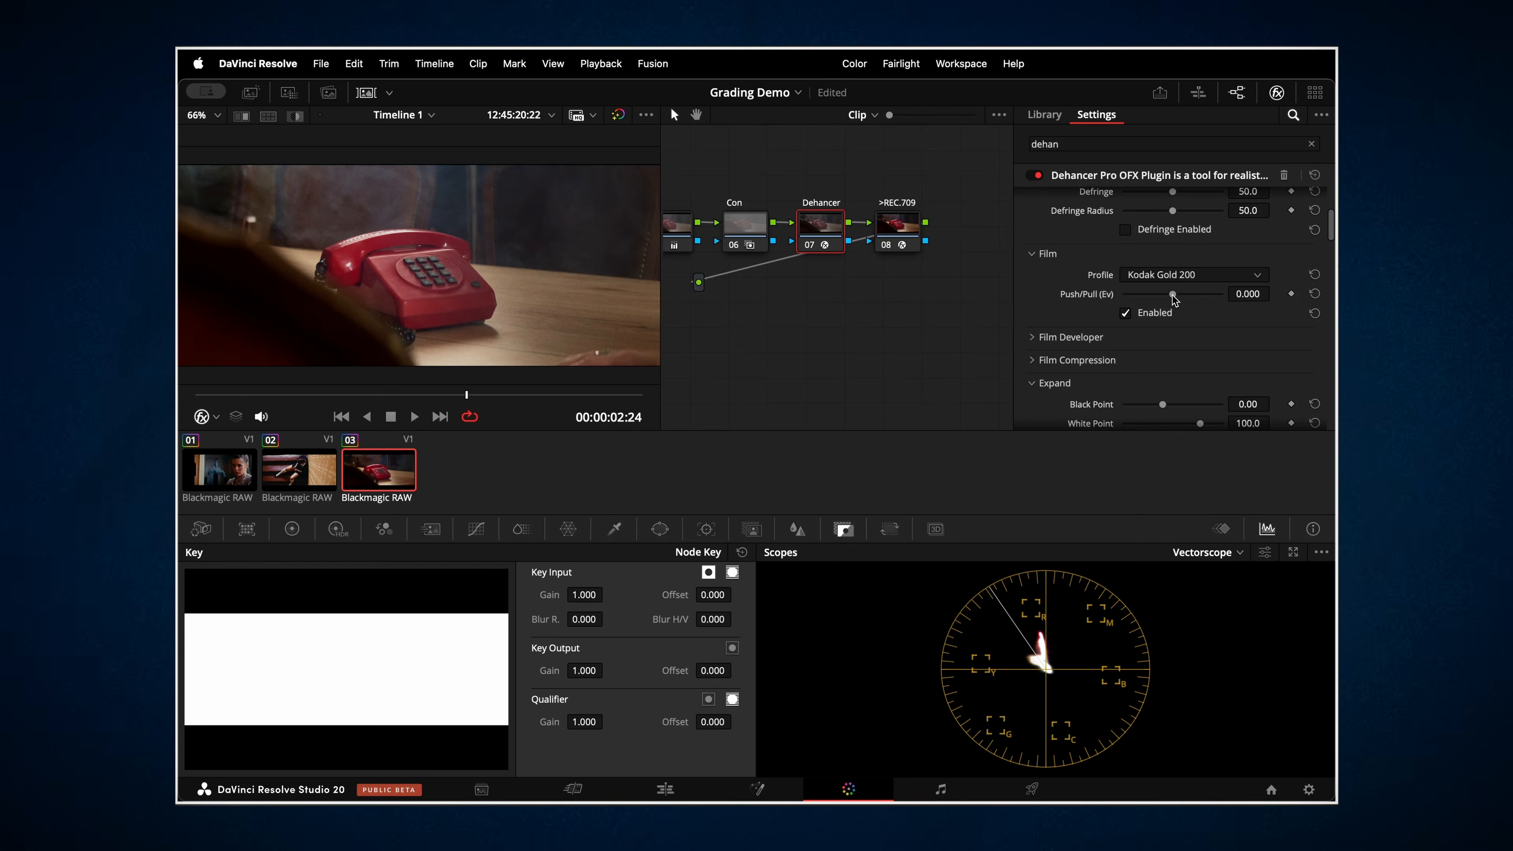
{"action": "left_click_drag", "start_coordinate": [1172, 298], "coordinate": [1175, 297]}
Disable Expand and set the print profile to Kodak 2383 Print Film with Color Density 22.5 and Saturation 93.0.
{"action": "scroll", "coordinate": [1180, 310], "scroll_direction": "down", "scroll_amount": 5}
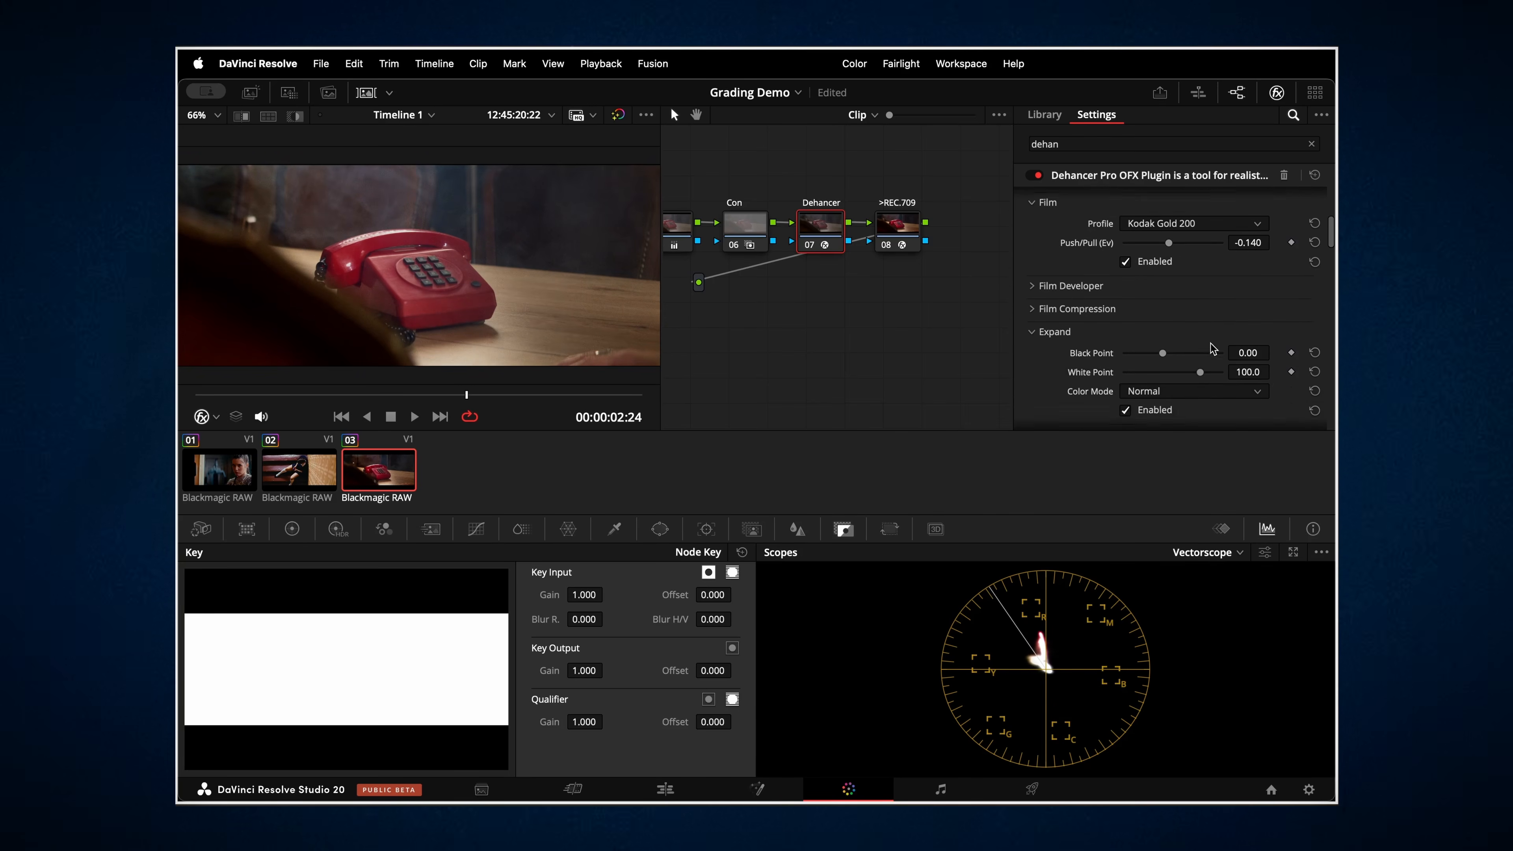
{"action": "scroll", "coordinate": [1184, 322], "scroll_direction": "down", "scroll_amount": 2}
{"action": "left_click", "coordinate": [1182, 265]}
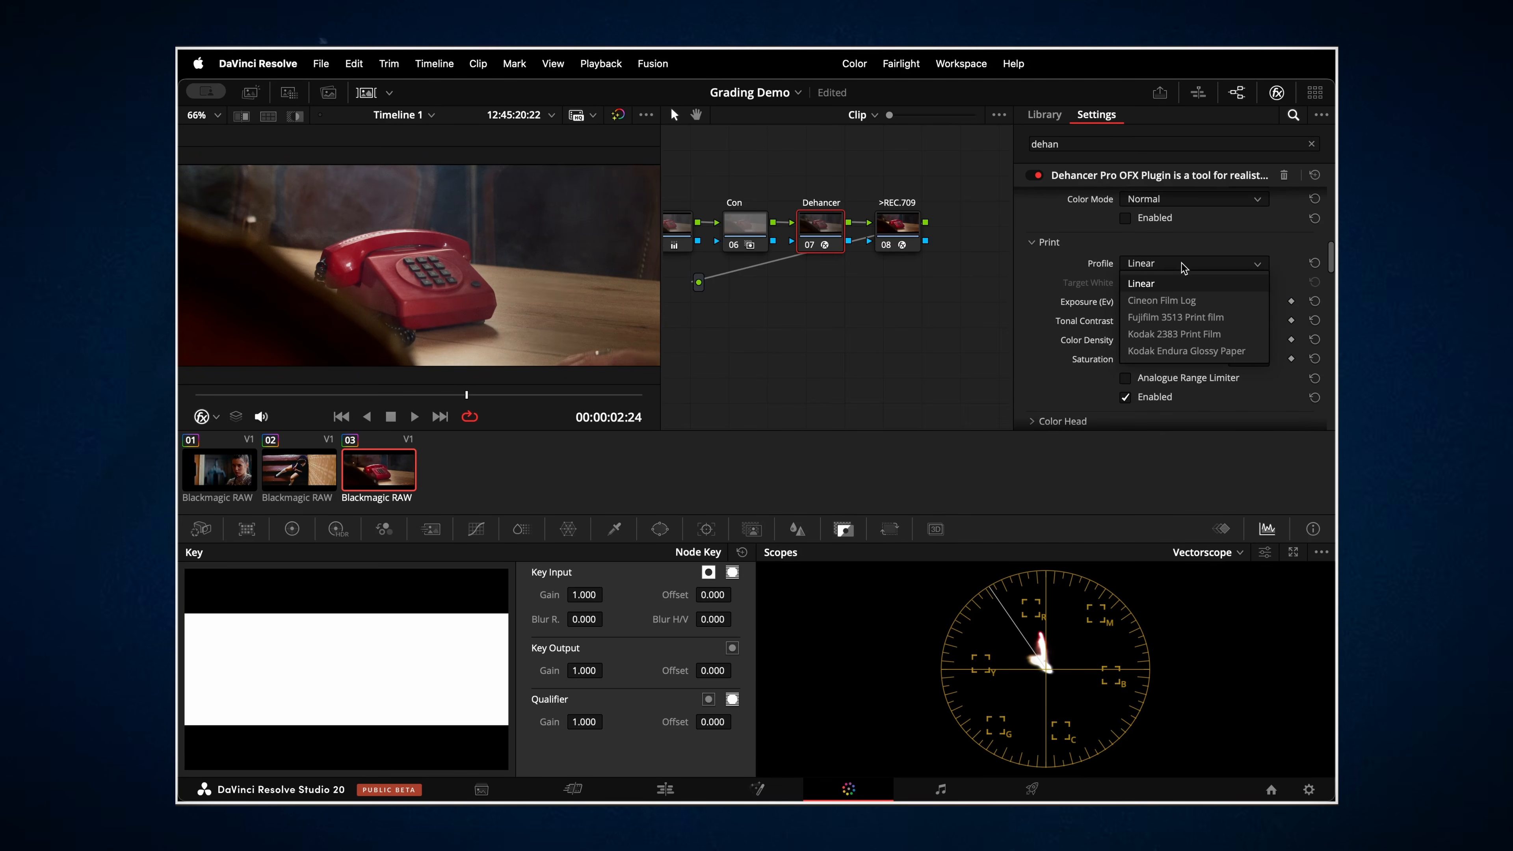
{"action": "left_click", "coordinate": [1188, 335]}
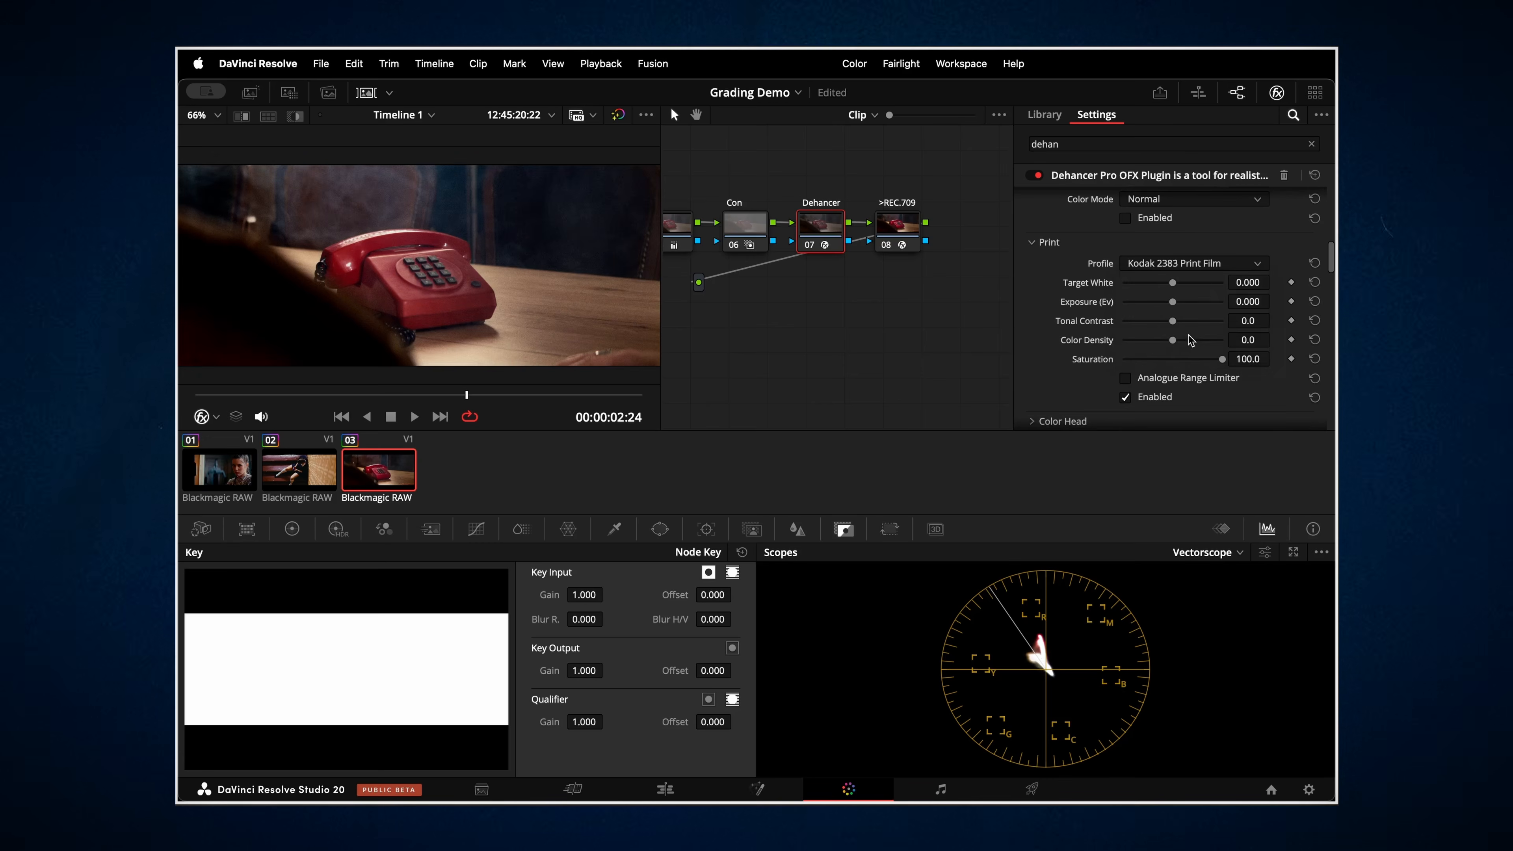
{"action": "left_click_drag", "start_coordinate": [1172, 286], "coordinate": [1214, 363]}
Enable Dehancer's Halation effect and open its profile choices.
{"action": "scroll", "coordinate": [1214, 363], "scroll_direction": "down", "scroll_amount": 2}
{"action": "scroll", "coordinate": [1220, 332], "scroll_direction": "down", "scroll_amount": 3}
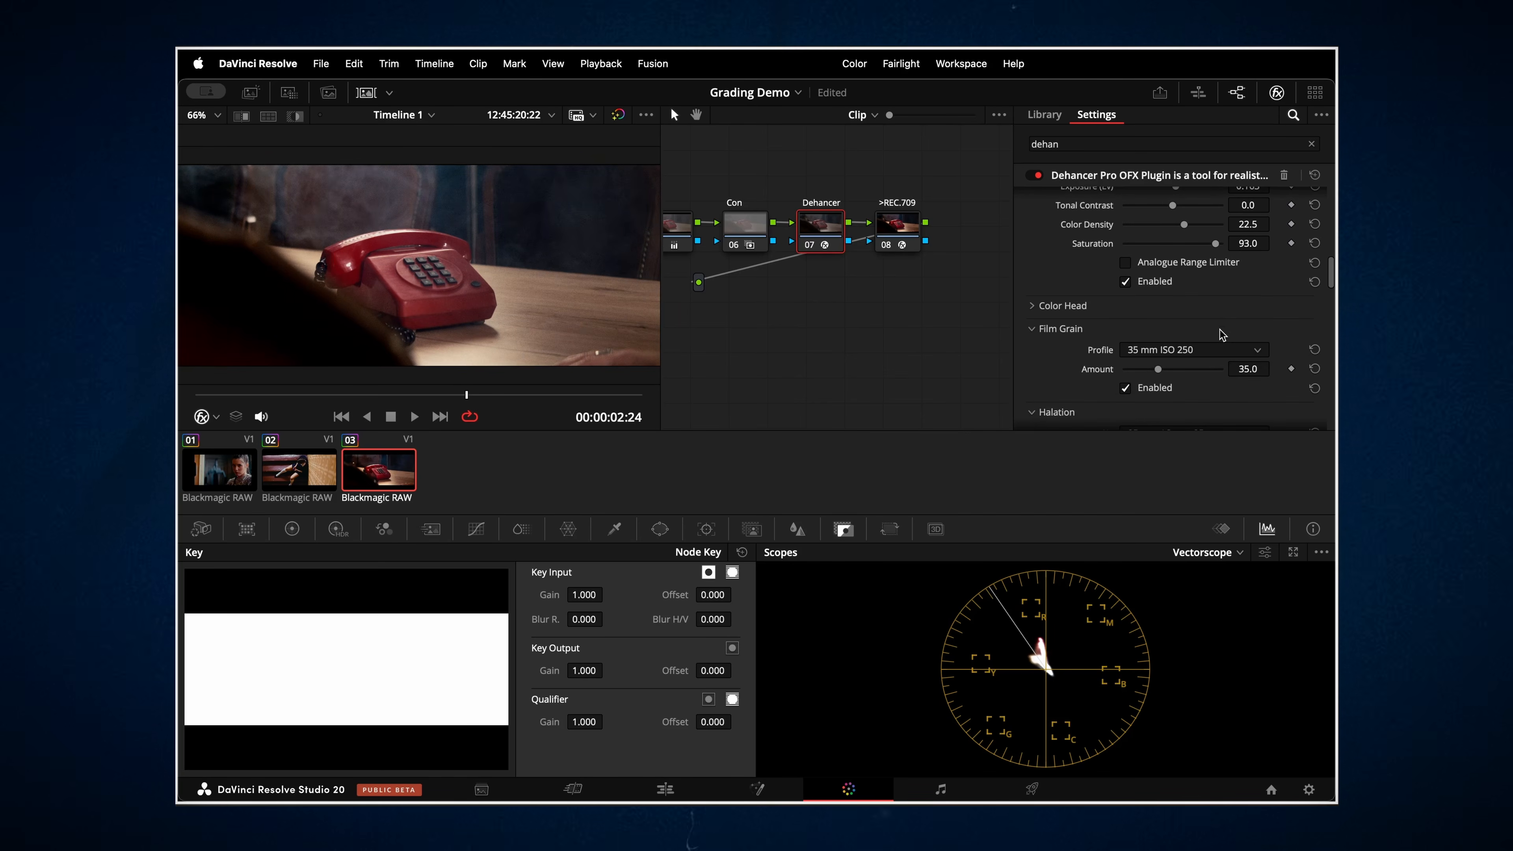
{"action": "scroll", "coordinate": [1221, 333], "scroll_direction": "down", "scroll_amount": 5}
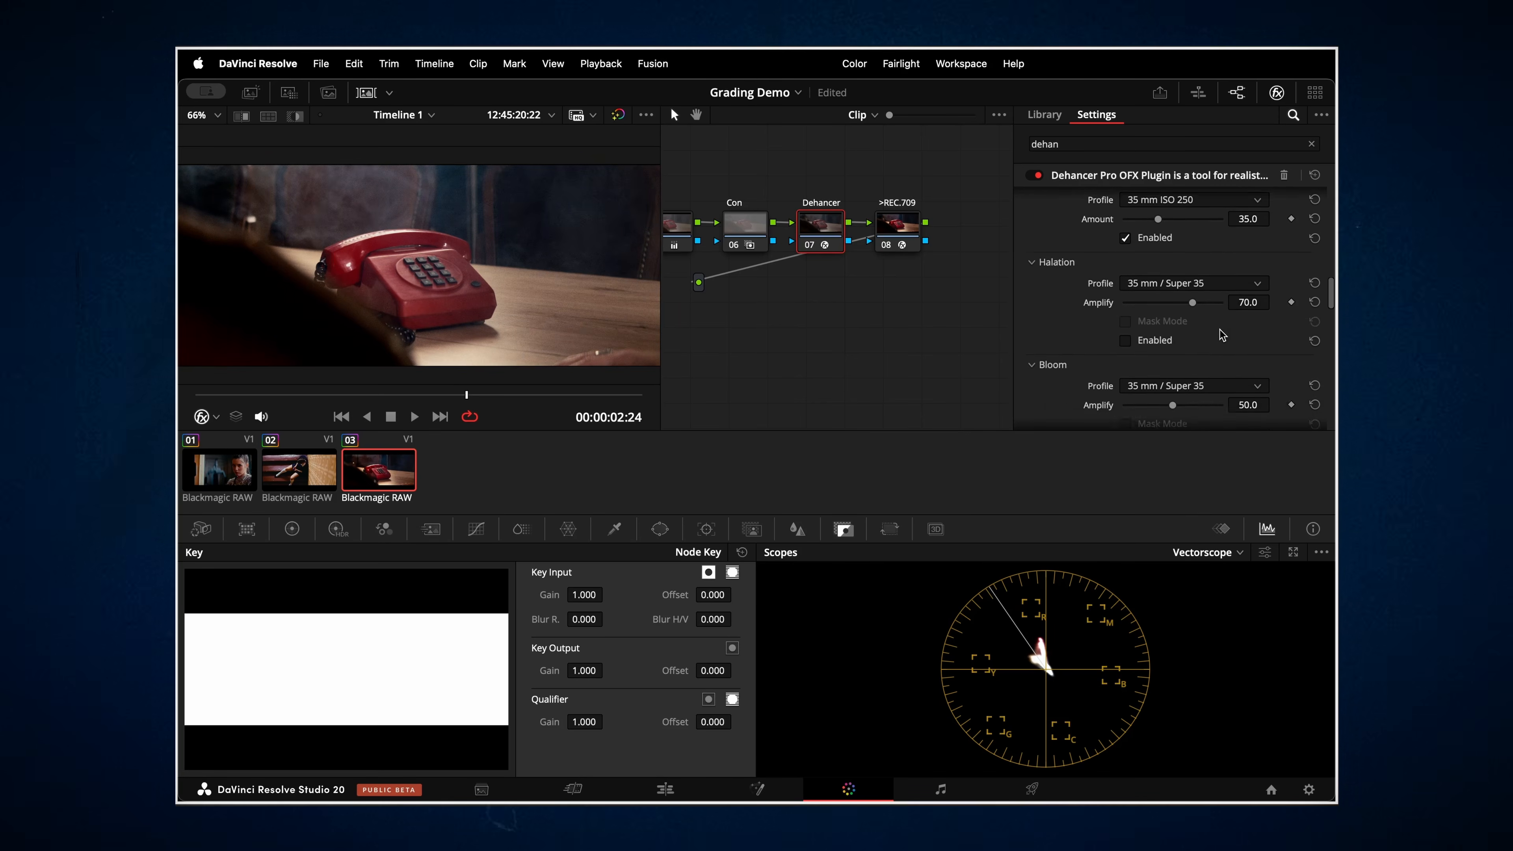
{"action": "left_click", "coordinate": [1126, 331]}
{"action": "left_click", "coordinate": [1209, 274]}
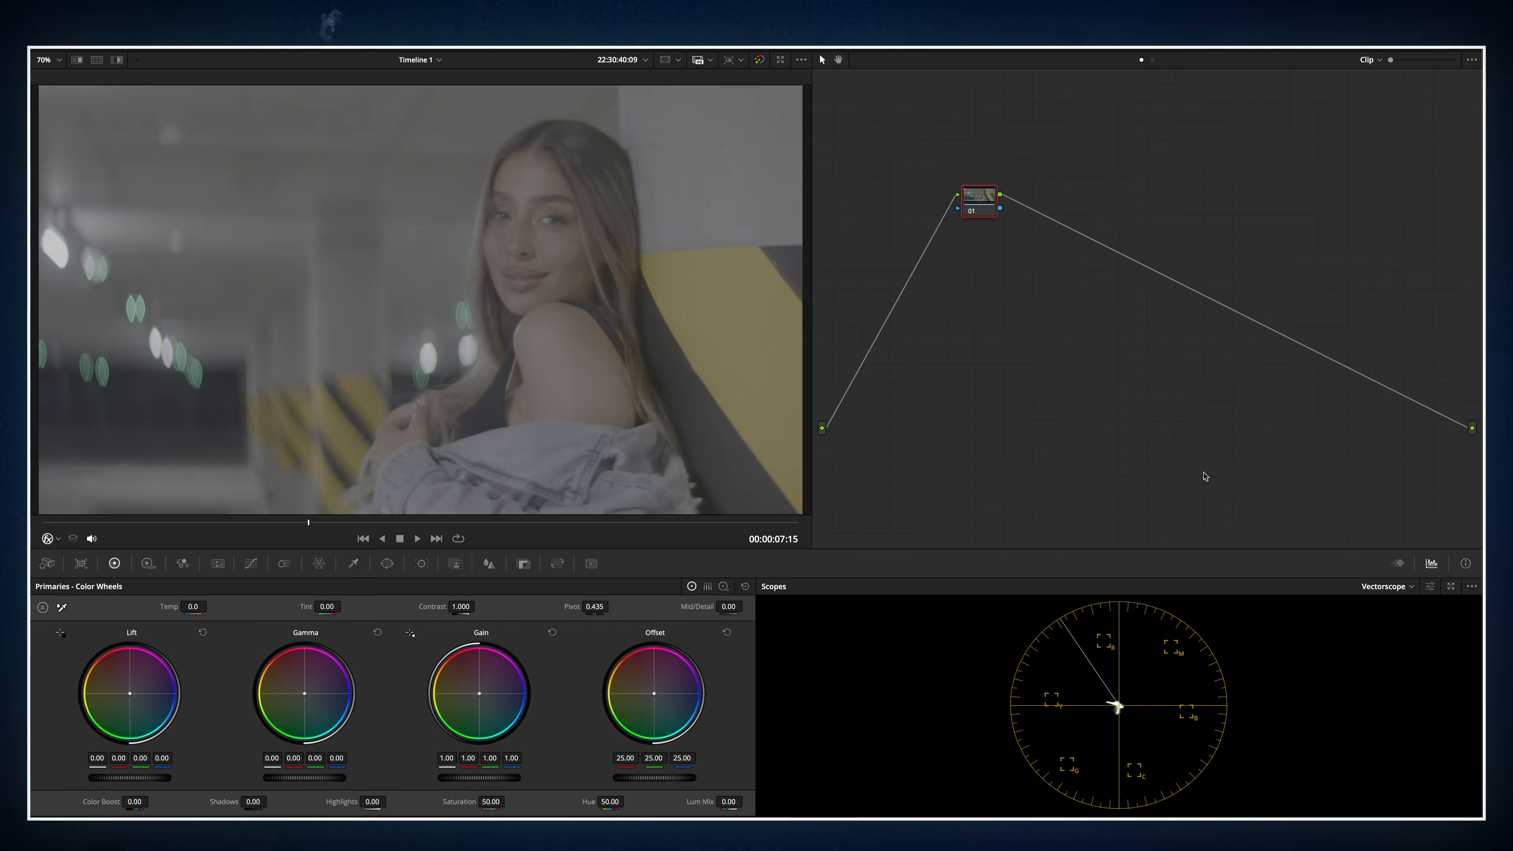
Apply the grade from the Aftertone album's Film Gen 5 still to the ungraded parking garage clip.
{"action": "left_click", "coordinate": [114, 49]}
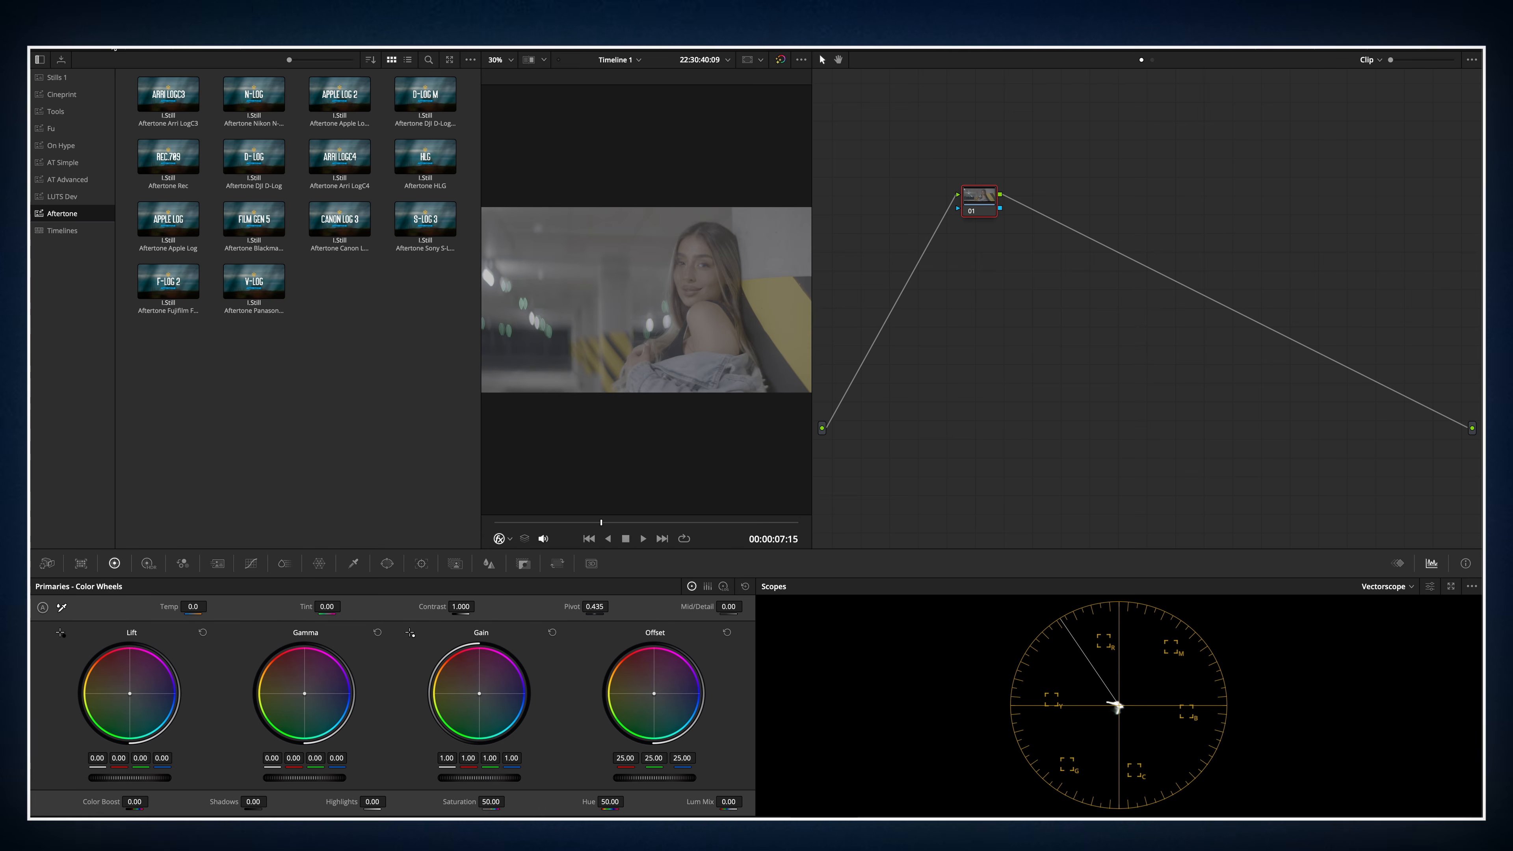
{"action": "right_click", "coordinate": [262, 222]}
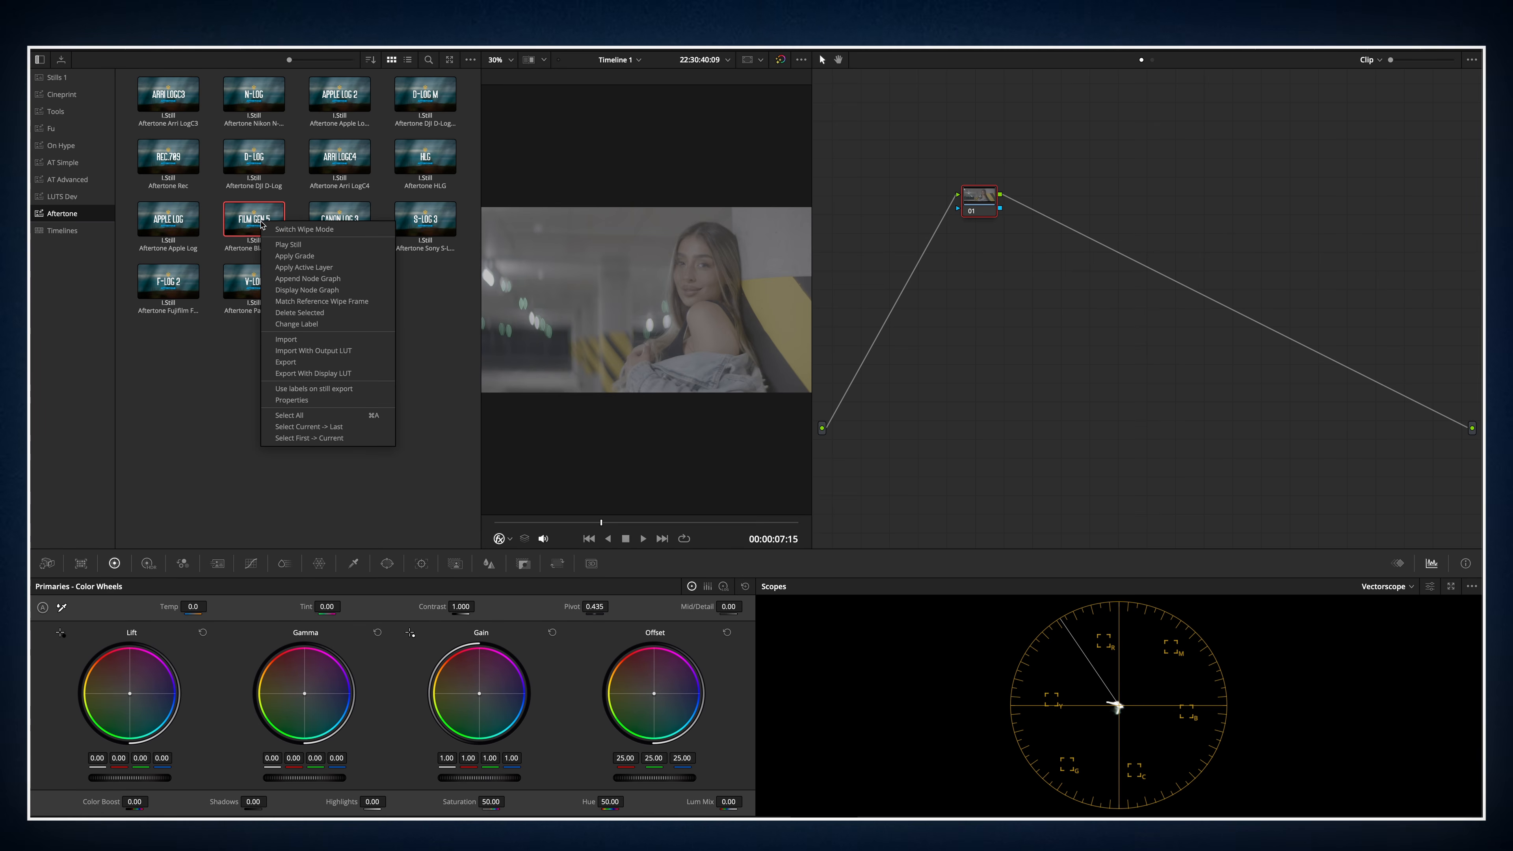
{"action": "left_click", "coordinate": [295, 256]}
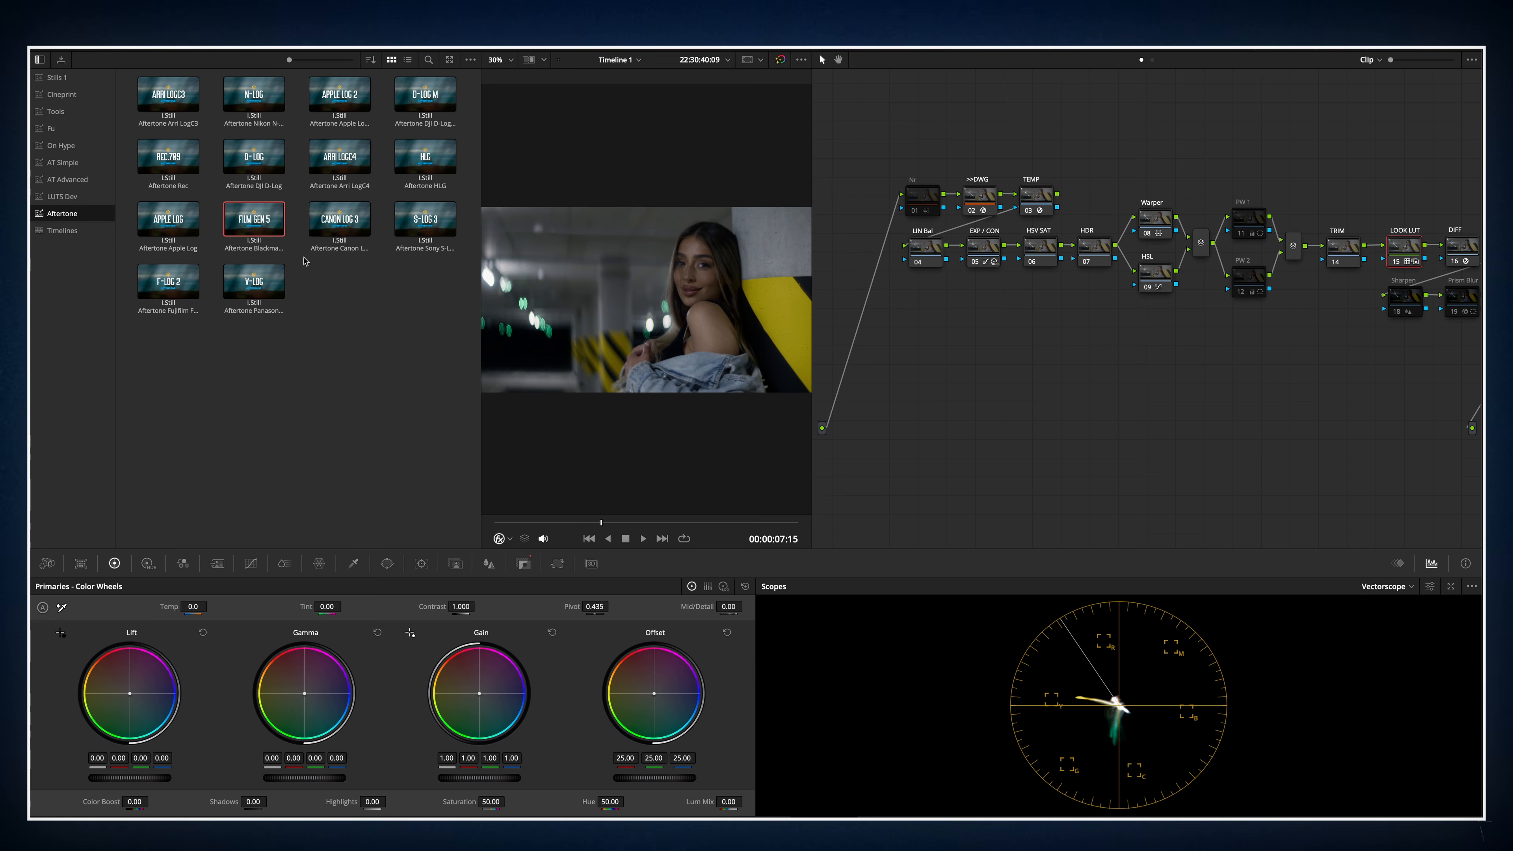
Raise the Global HDR exposure on the EXP / CON node and balance the LIN Bal gain to red 1.03, green 0.99, blue 0.98.
{"action": "left_click", "coordinate": [982, 249]}
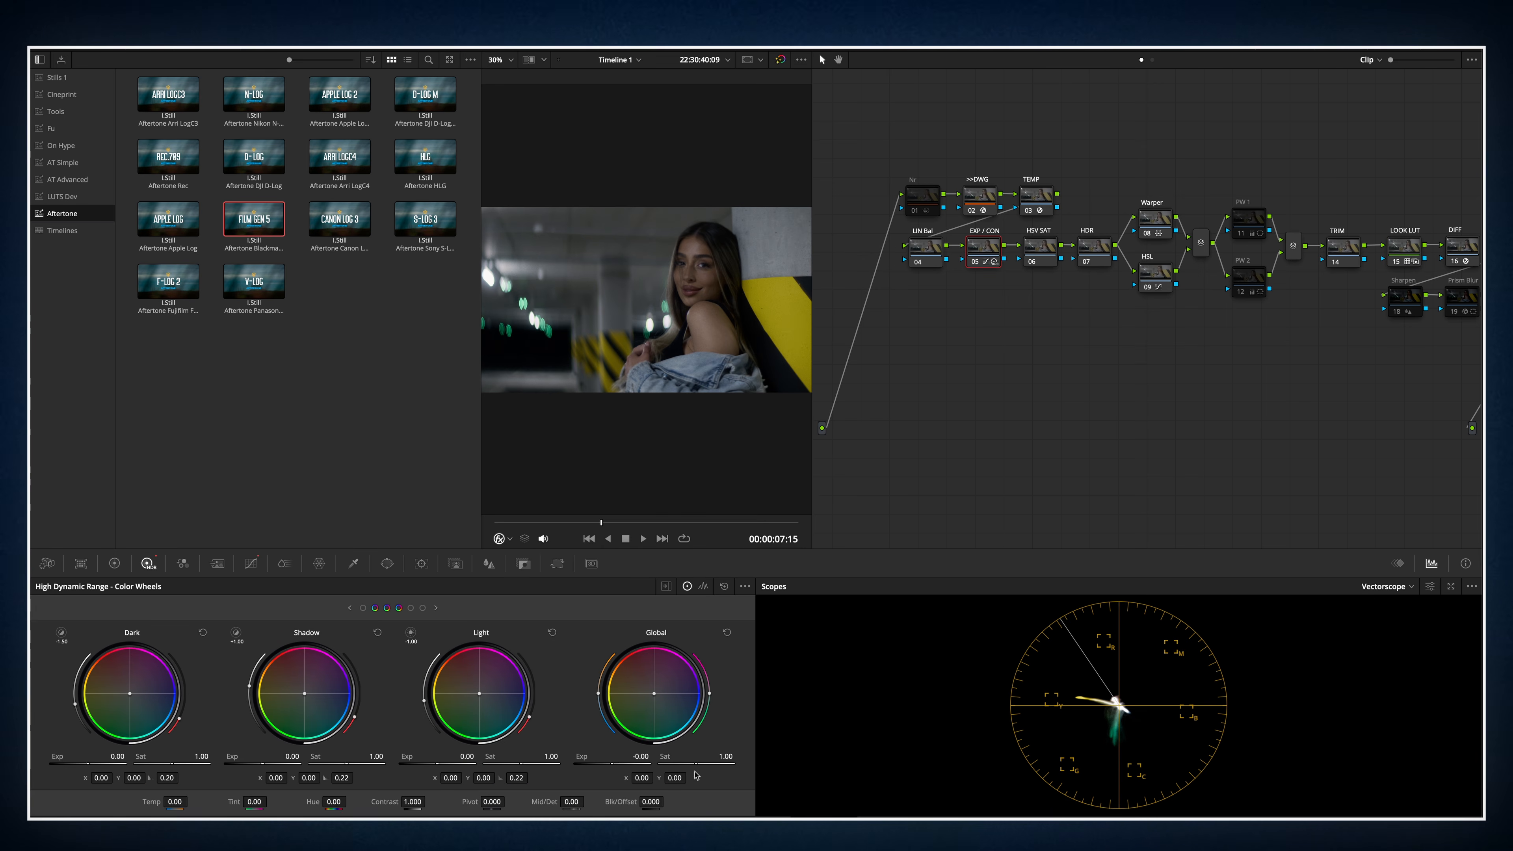
{"action": "left_click_drag", "start_coordinate": [614, 763], "coordinate": [629, 763]}
{"action": "left_click", "coordinate": [933, 249]}
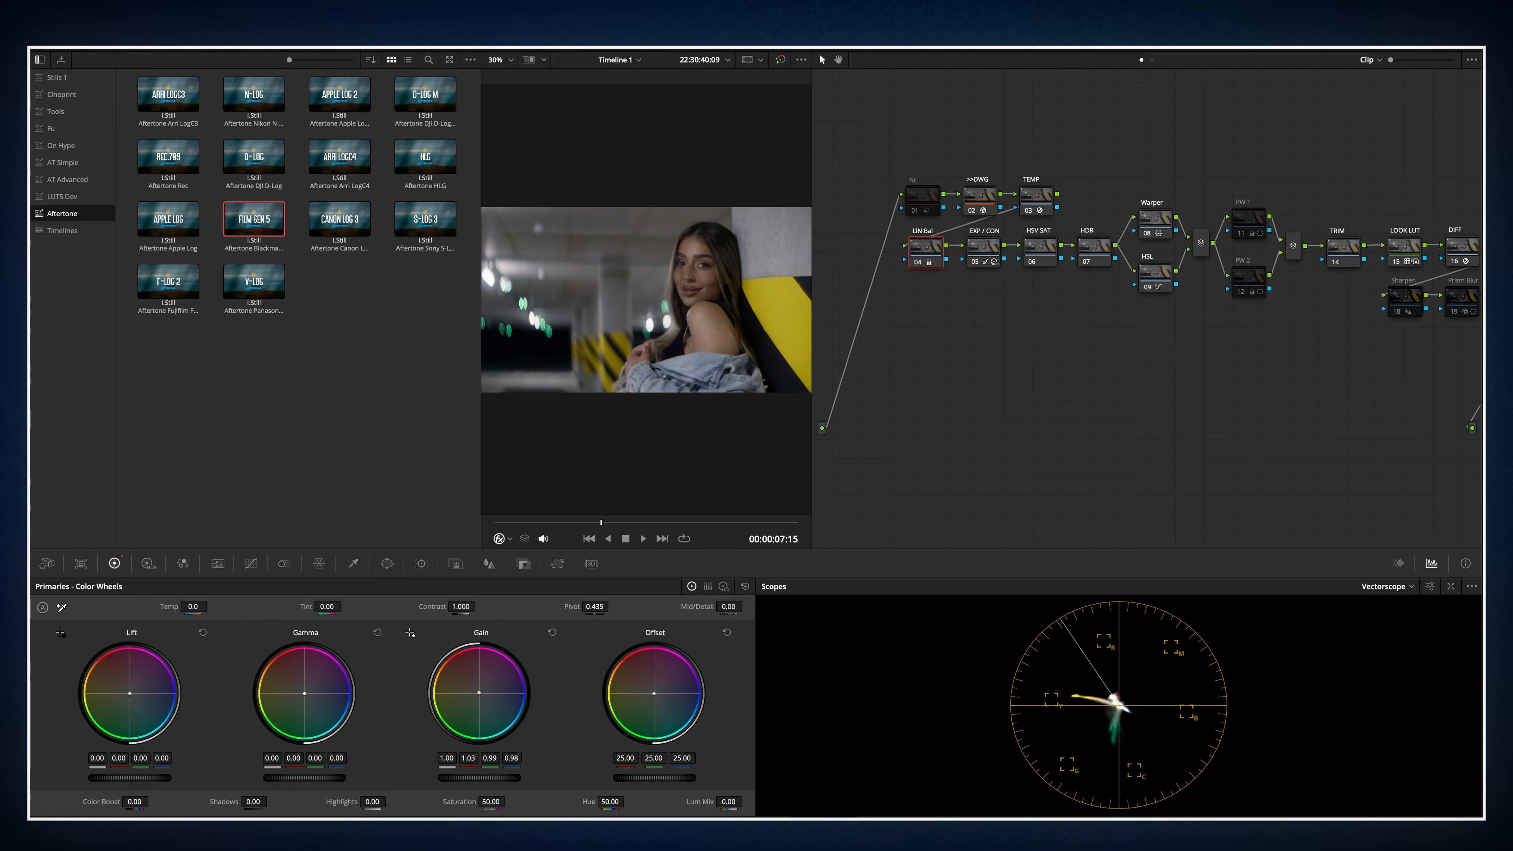
Adjust the curve on the HSL node.
{"action": "left_click", "coordinate": [1154, 276]}
{"action": "left_click", "coordinate": [617, 586]}
{"action": "left_click_drag", "start_coordinate": [728, 802], "coordinate": [753, 803]}
Place a soft circle window across the woman on the PW 1 node, rotated about 20 degrees, and refine it in the enlarged viewer.
{"action": "scroll", "coordinate": [1068, 332], "scroll_direction": "right", "scroll_amount": 3}
{"action": "left_click", "coordinate": [387, 564]}
{"action": "mouse_move", "coordinate": [648, 275]}
{"action": "left_mouse_down"}
{"action": "mouse_move", "coordinate": [670, 287]}
{"action": "mouse_move", "coordinate": [654, 292]}
{"action": "left_mouse_up"}
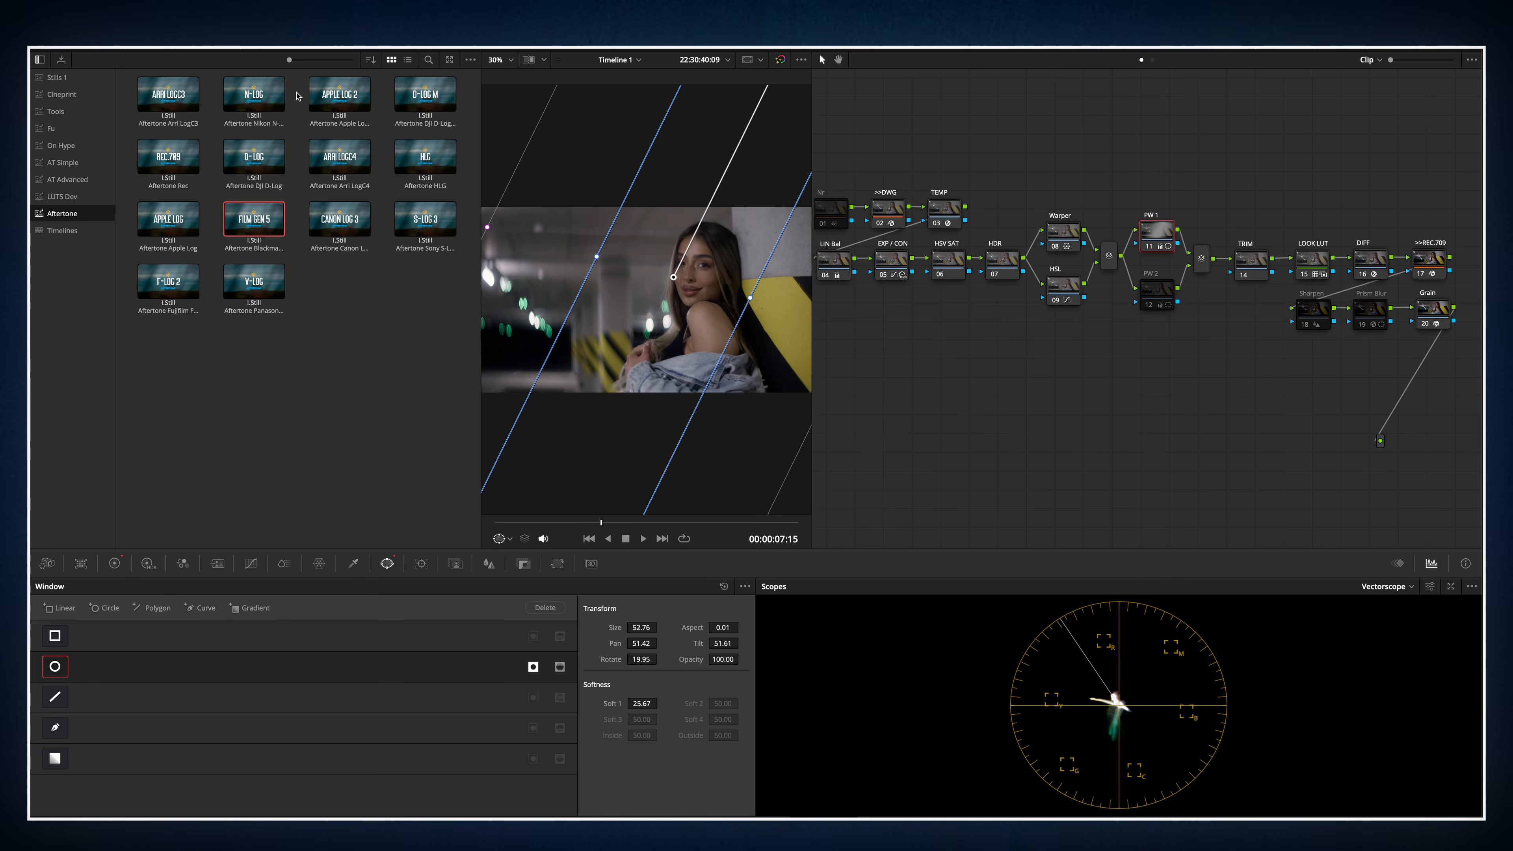
{"action": "key", "text": "alt+f"}
{"action": "left_click_drag", "start_coordinate": [548, 247], "coordinate": [557, 248]}
Increase the contrast on the EXP / CON node and set the HSV SAT node's gain to 1.21.
{"action": "left_click", "coordinate": [892, 260]}
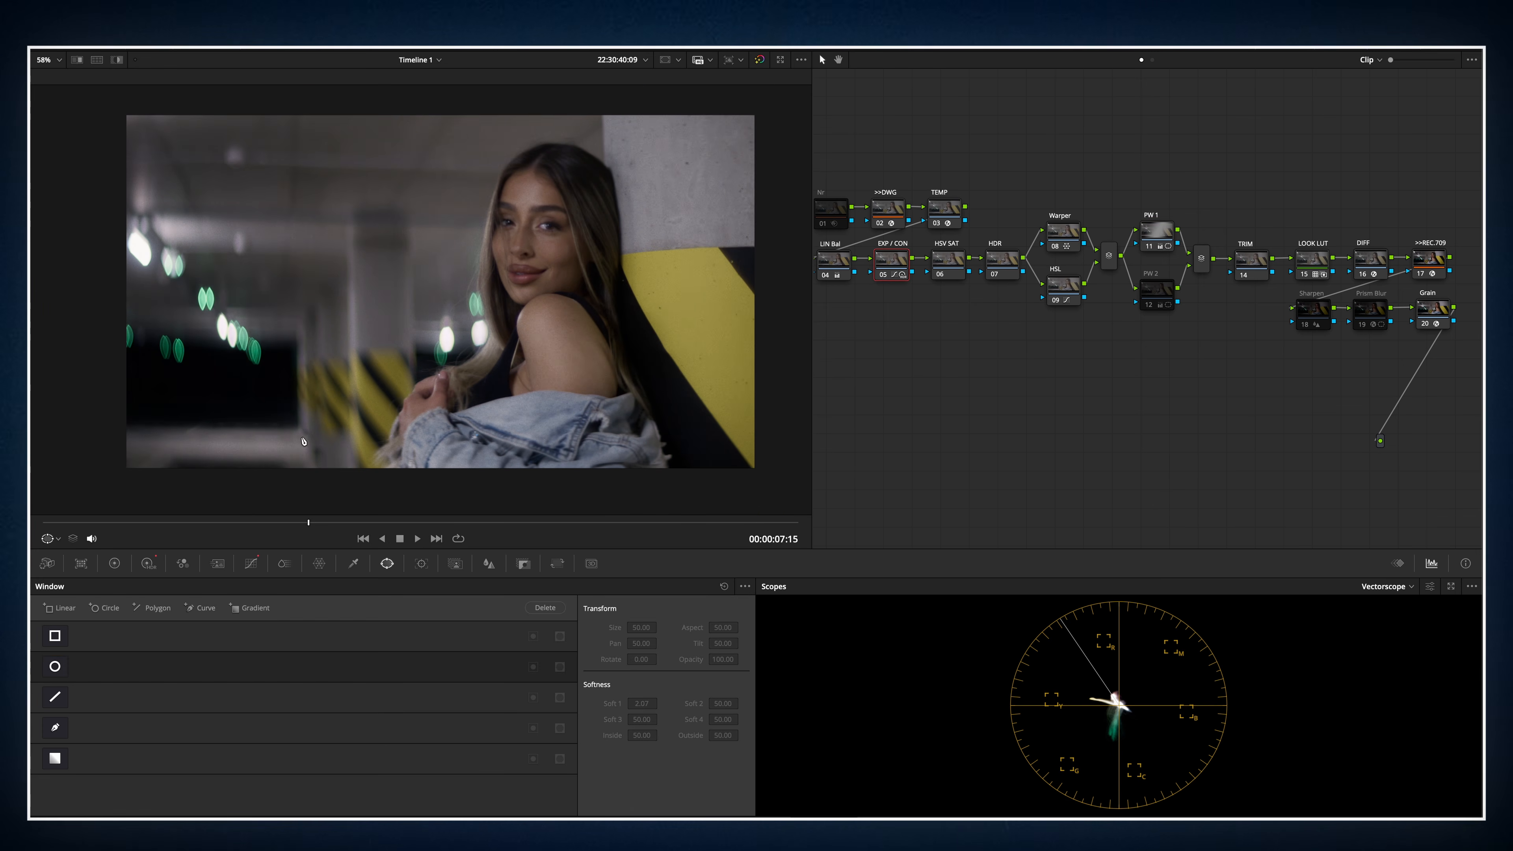
{"action": "left_click", "coordinate": [114, 563]}
{"action": "left_click_drag", "start_coordinate": [461, 607], "coordinate": [478, 606]}
{"action": "left_click", "coordinate": [947, 260]}
{"action": "left_click_drag", "start_coordinate": [417, 778], "coordinate": [443, 781]}
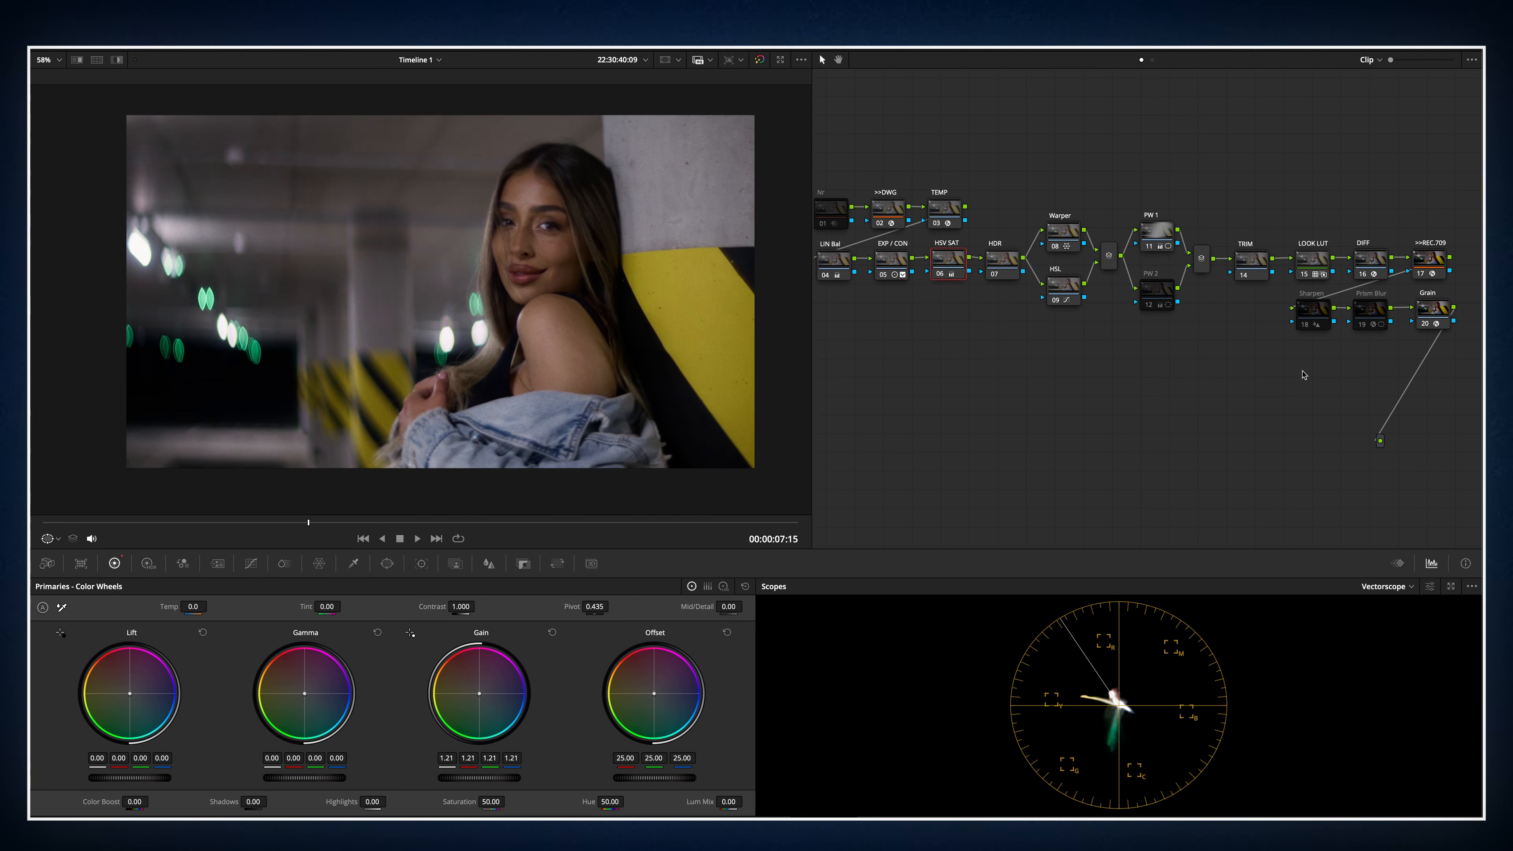
Try the Aftertone INSEN v2 LUT on the LOOK LUT node.
{"action": "left_click", "coordinate": [1309, 253]}
{"action": "right_click", "coordinate": [1308, 252]}
{"action": "mouse_move", "coordinate": [1369, 383]}
{"action": "mouse_move", "coordinate": [1289, 393]}
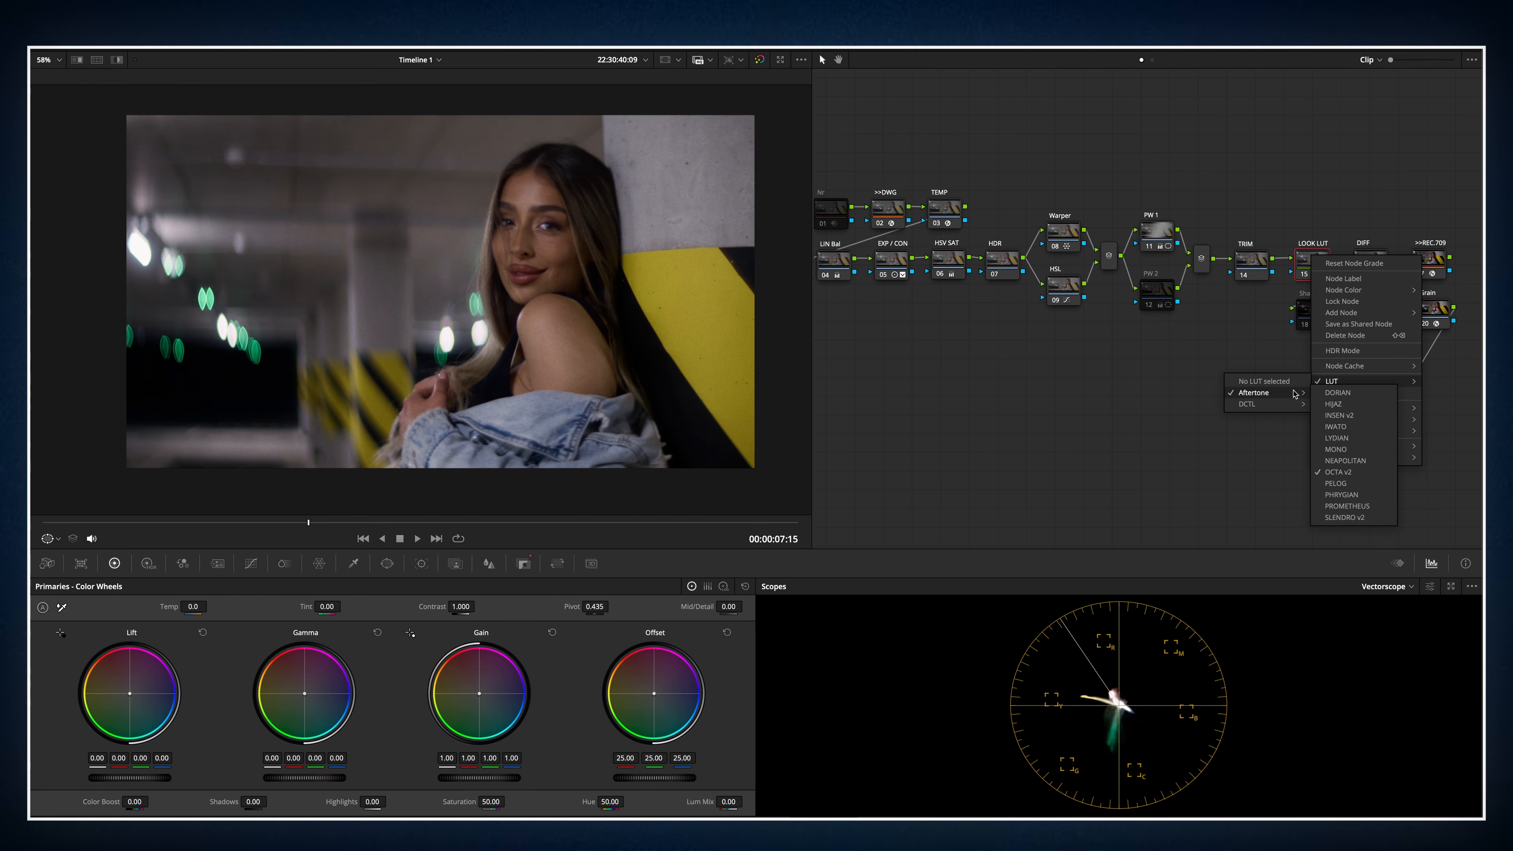
{"action": "left_click", "coordinate": [1341, 415]}
Switch the LOOK LUT node to the Aftertone SLENDRO v2 LUT.
{"action": "right_click", "coordinate": [1320, 250]}
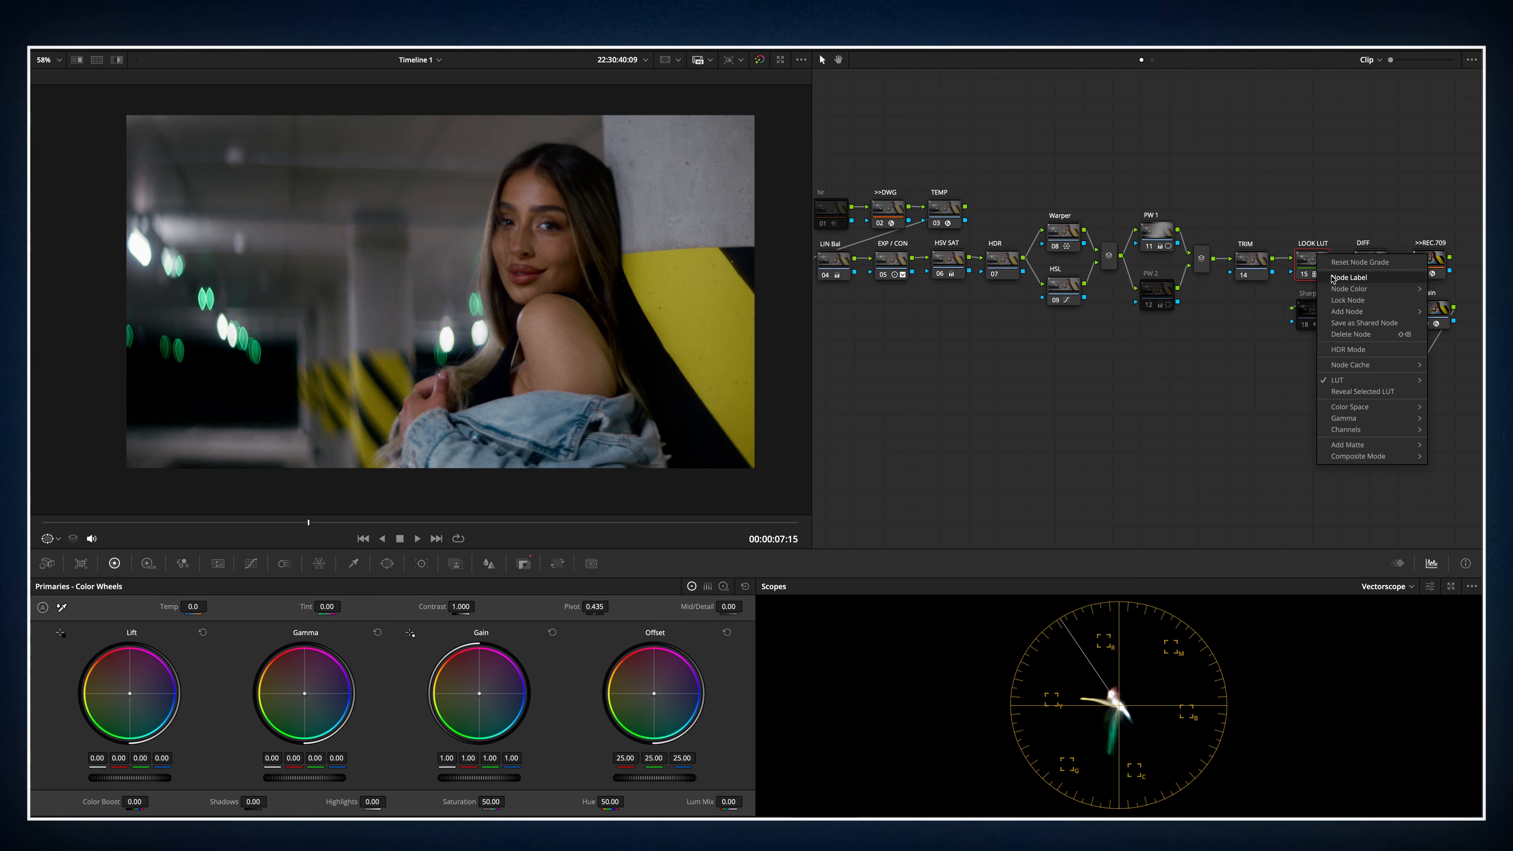
{"action": "mouse_move", "coordinate": [1289, 397]}
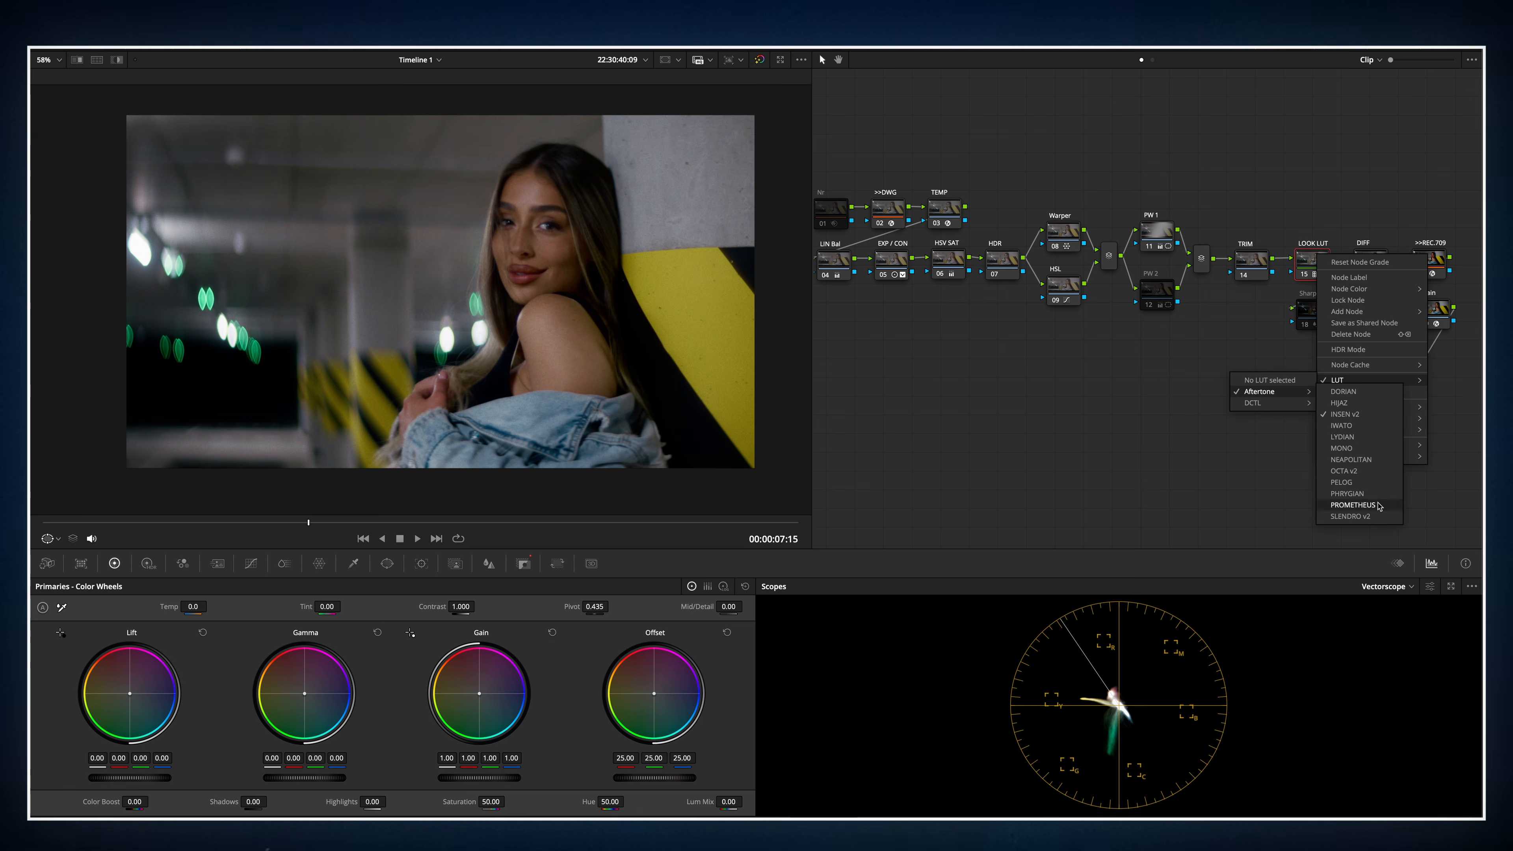
{"action": "left_click", "coordinate": [1370, 516]}
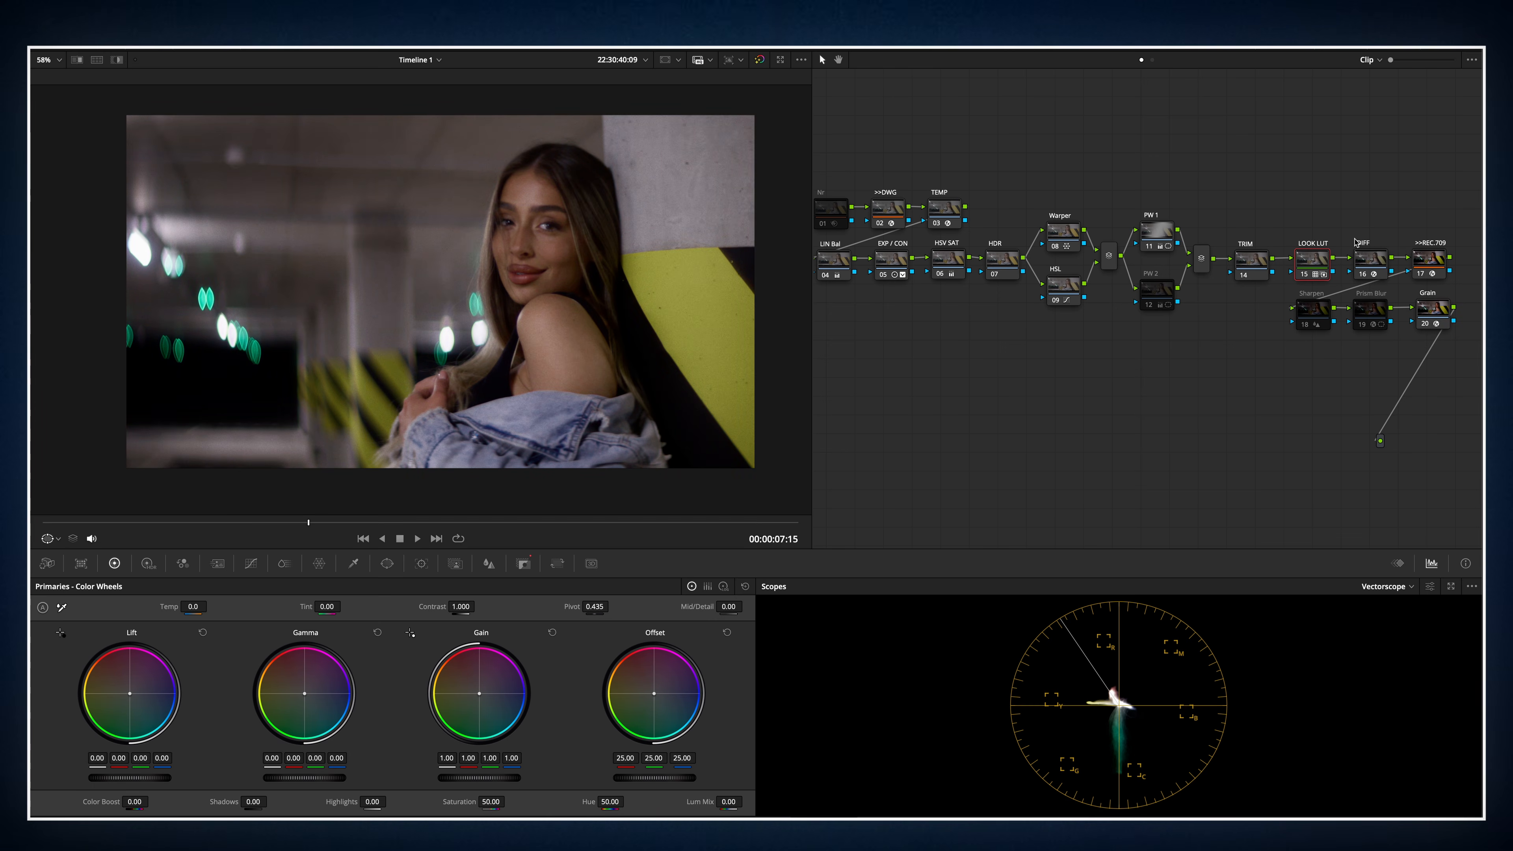
Try the Aftertone PHRYGIAN LUT on the LOOK LUT node.
{"action": "right_click", "coordinate": [1315, 252]}
{"action": "mouse_move", "coordinate": [1346, 375]}
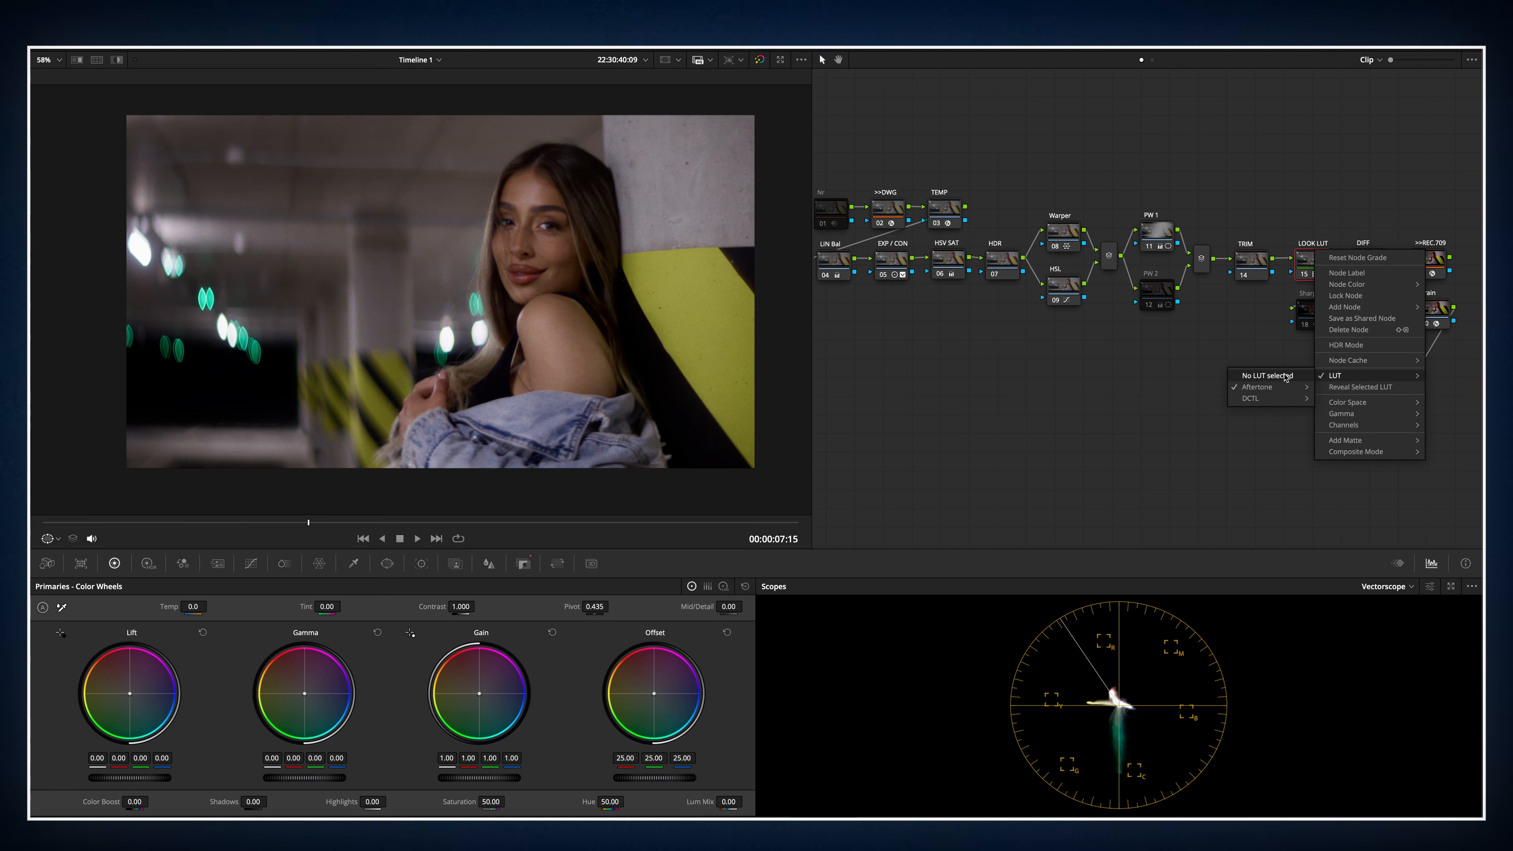
{"action": "mouse_move", "coordinate": [1277, 390]}
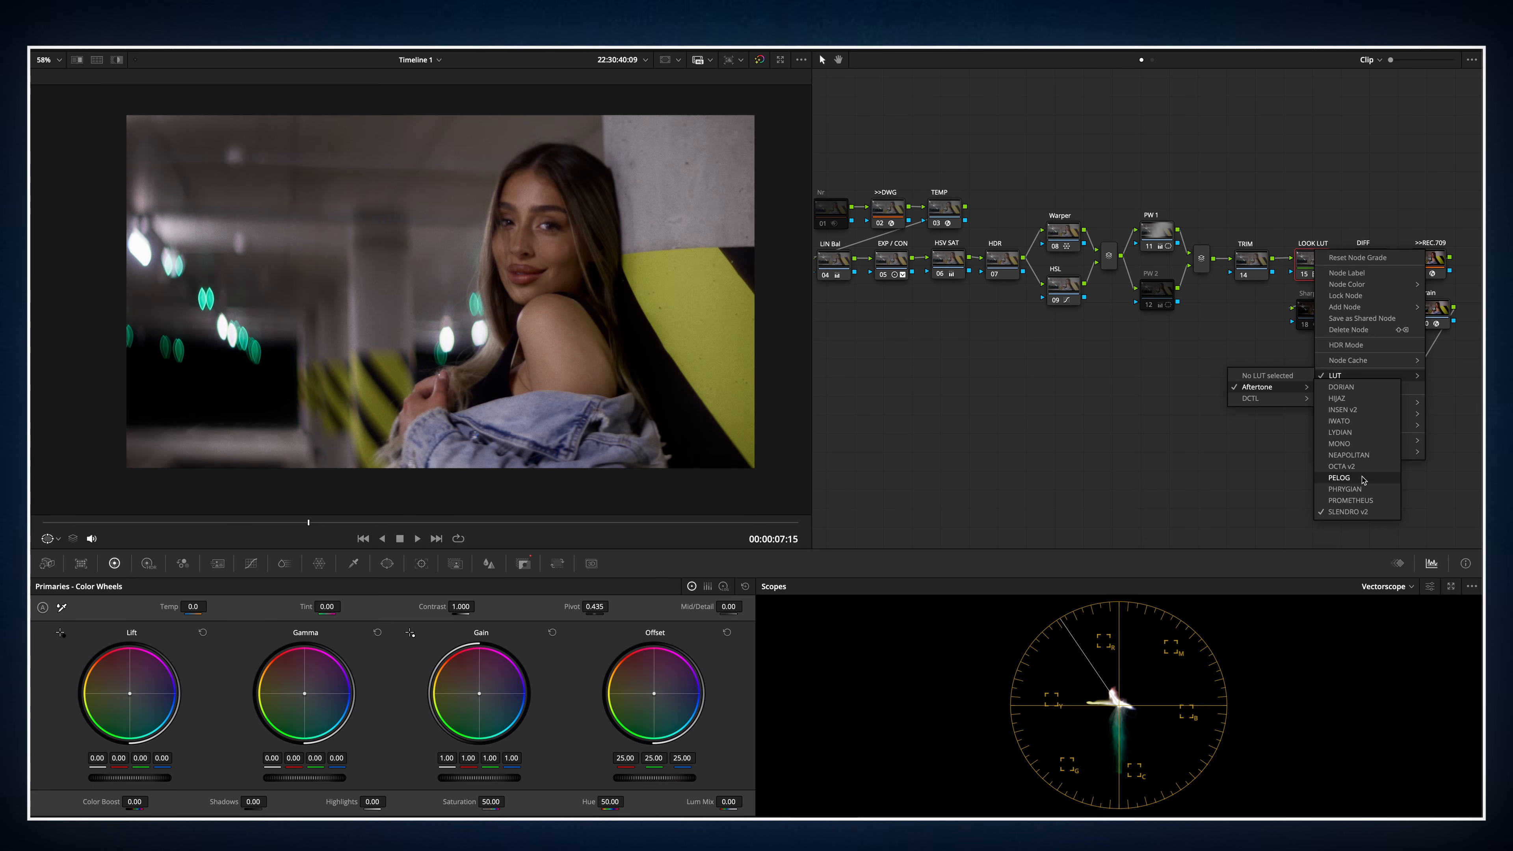
{"action": "left_click", "coordinate": [1361, 489]}
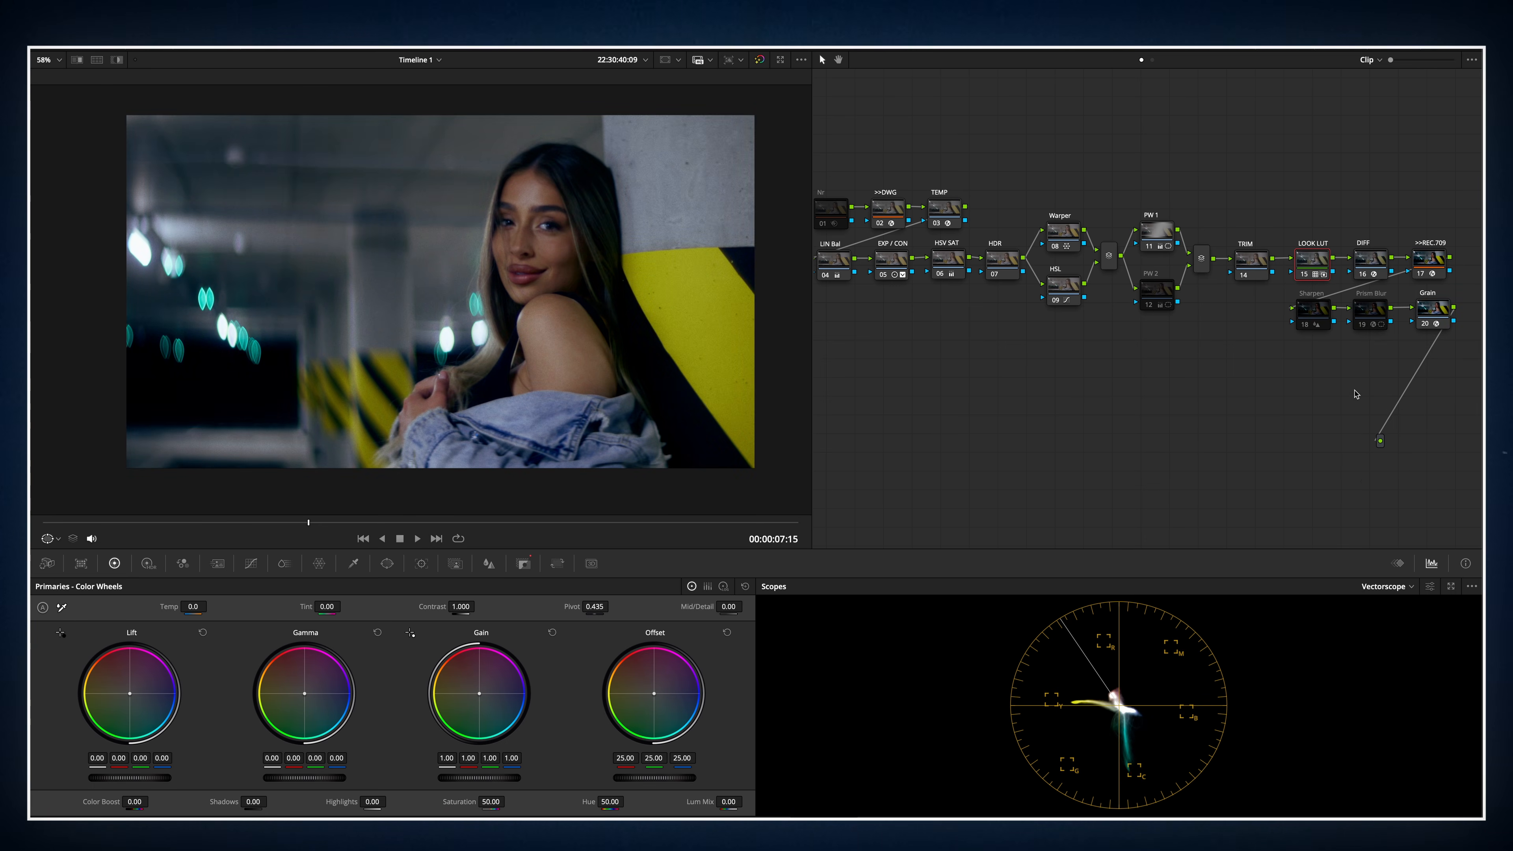
Switch the LOOK LUT node to the Aftertone HIJAZ LUT.
{"action": "right_click", "coordinate": [1316, 265]}
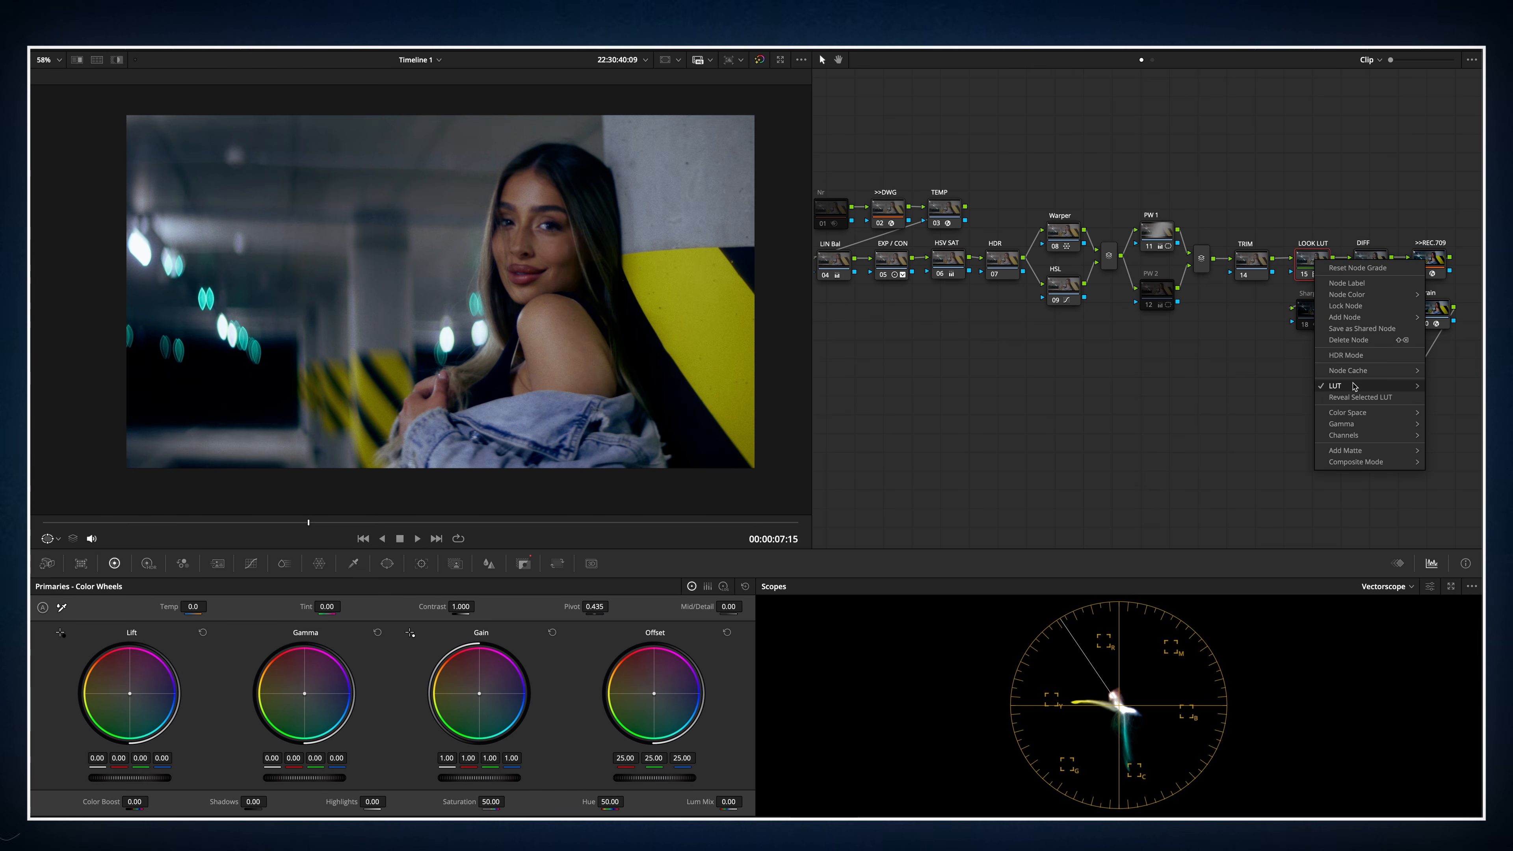
{"action": "mouse_move", "coordinate": [1266, 398]}
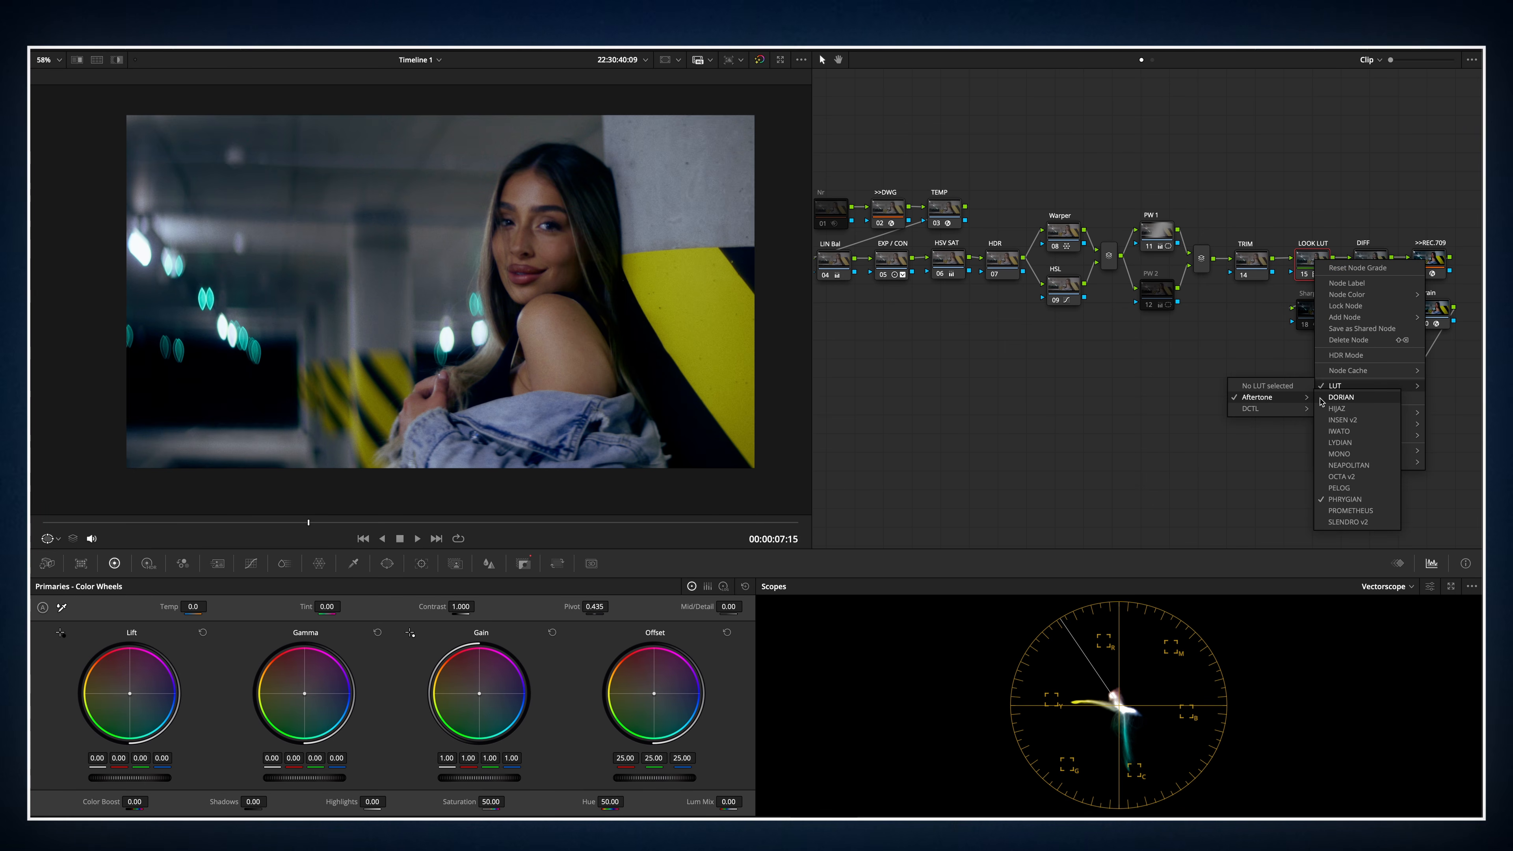
{"action": "left_click", "coordinate": [1335, 409]}
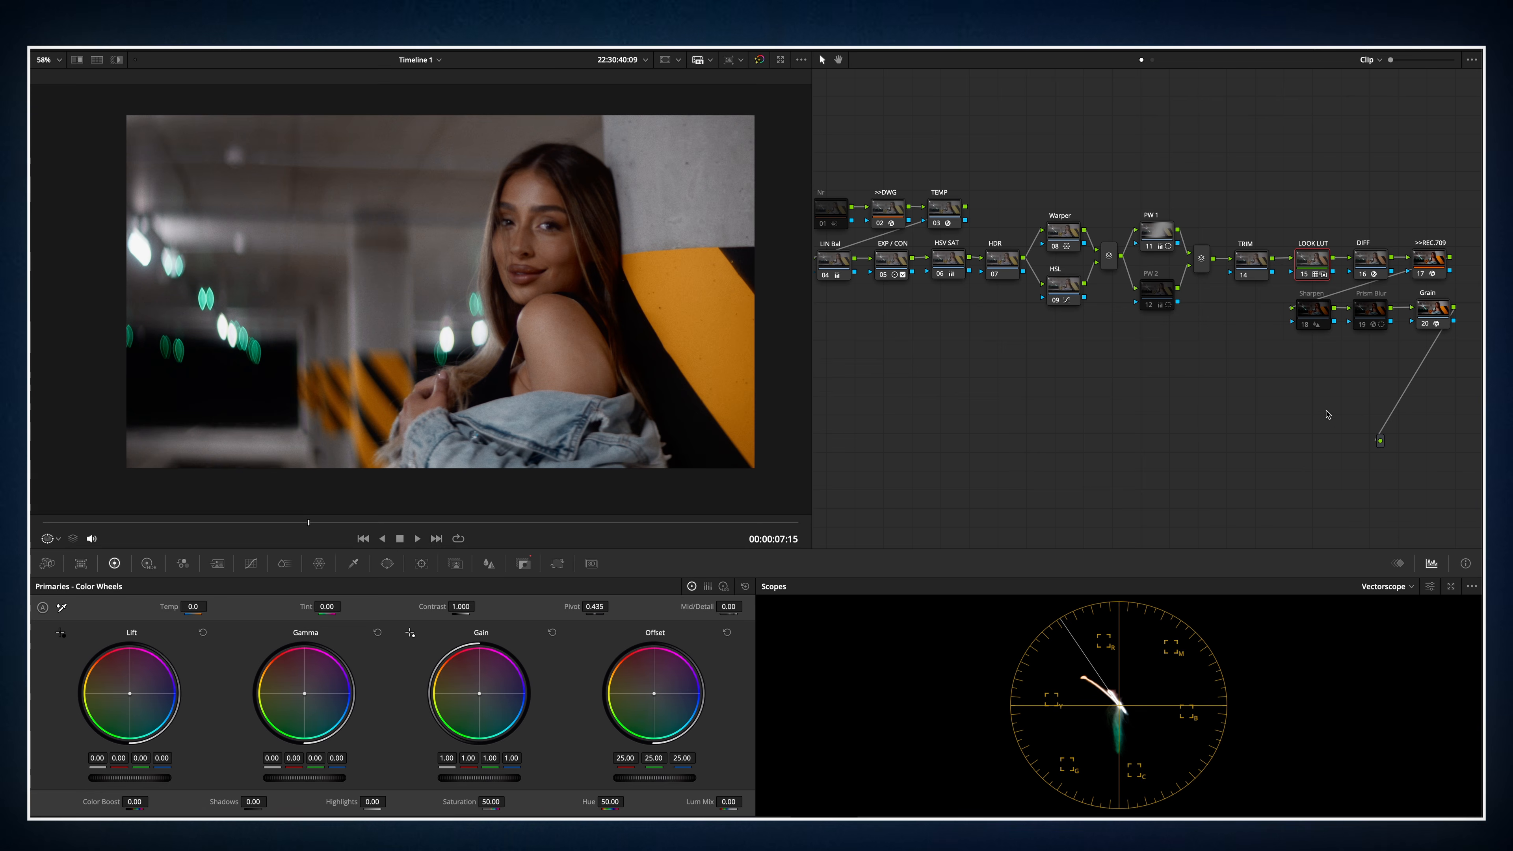
Enable the Prism Blur node and select the Grain node.
{"action": "left_click", "coordinate": [1370, 310]}
{"action": "left_click", "coordinate": [1433, 309]}
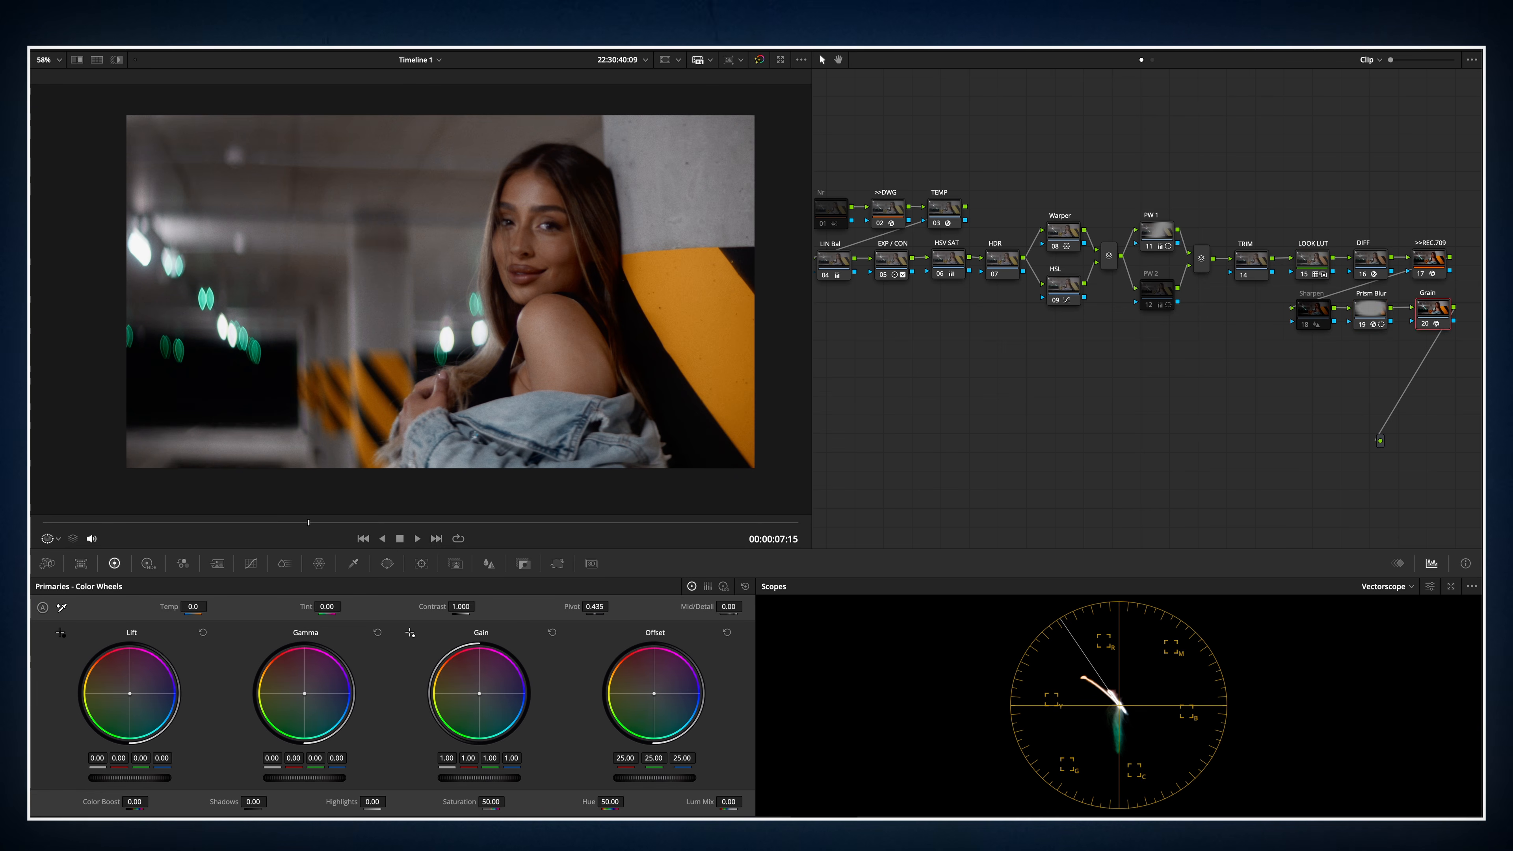
{"action": "left_click_drag", "start_coordinate": [1381, 124], "coordinate": [1384, 124]}
{"action": "key", "text": "ctrl+="}
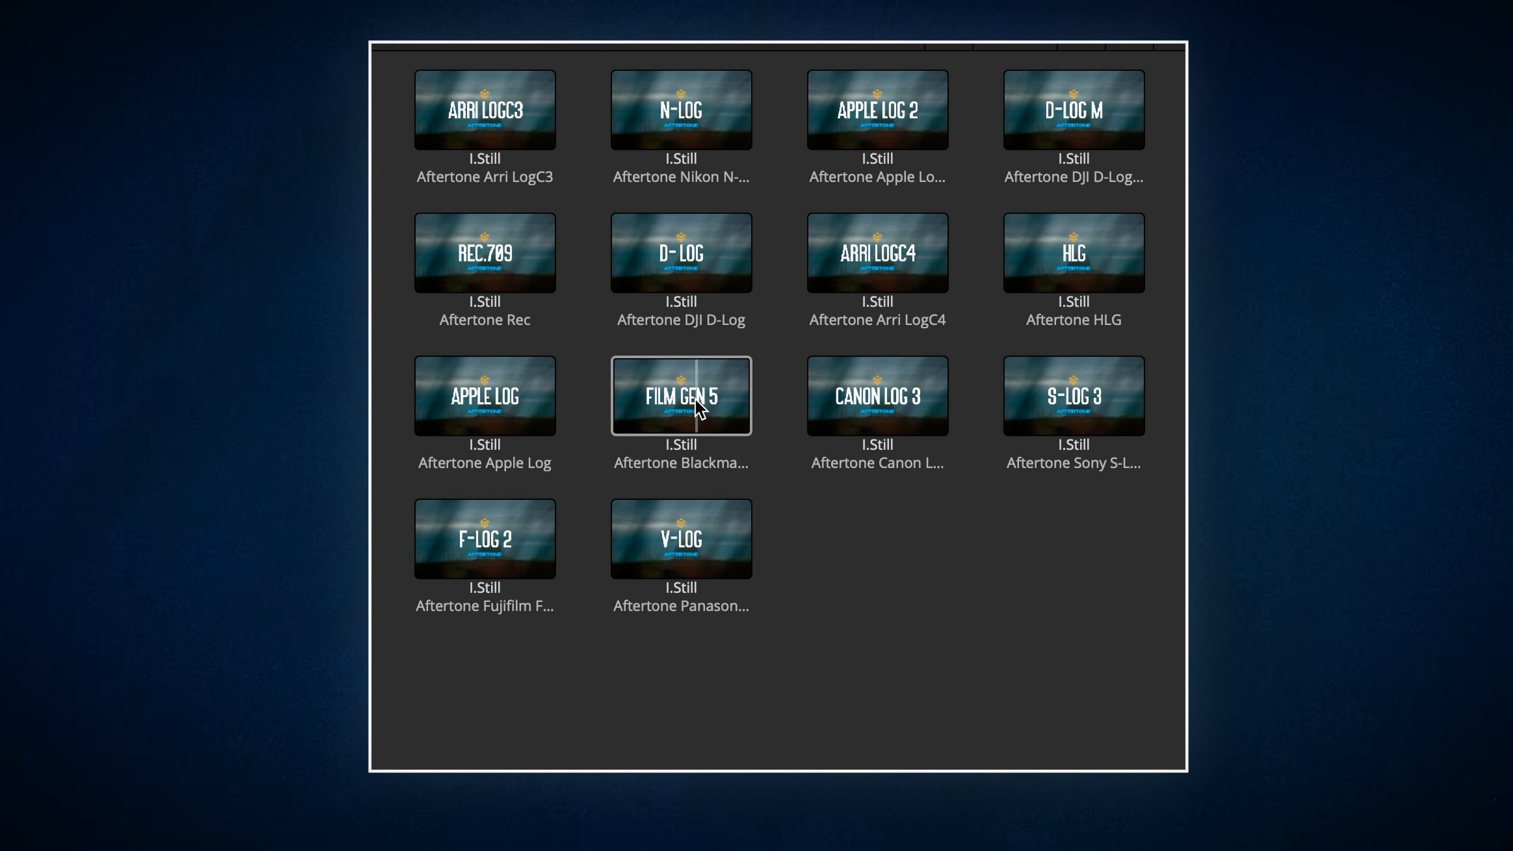
Apply the Aftertone Blackmagic Film Gen 5 PowerGrade still from the gallery.
{"action": "right_click", "coordinate": [700, 410]}
{"action": "left_click", "coordinate": [755, 476]}
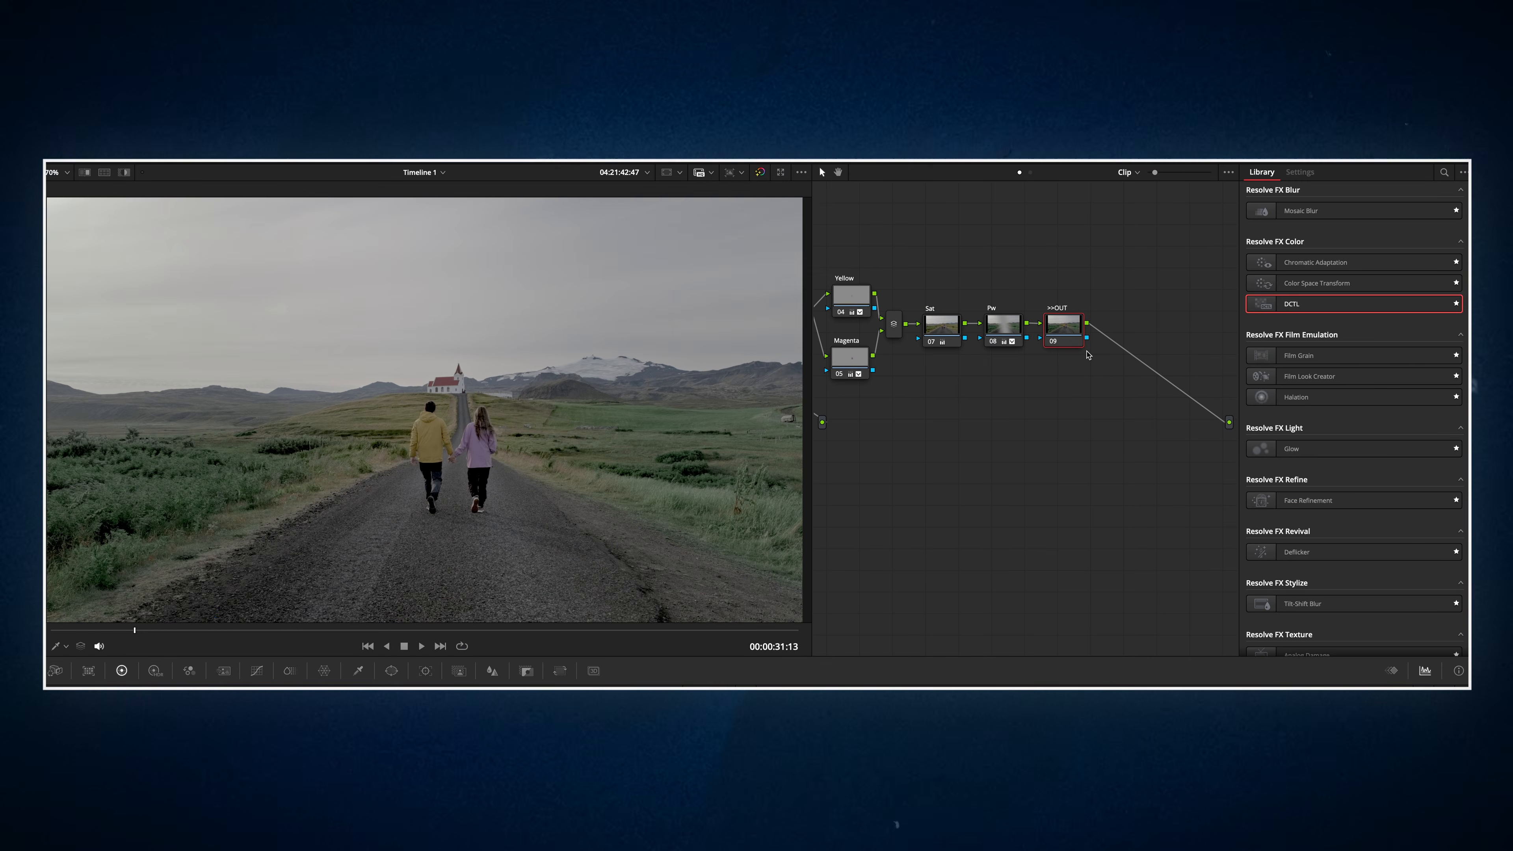
Add a DCTL effect to the >>OUT node with JP_2499_DRT loaded and its output set to Rec 709 Power 2.2 - sRGB.
{"action": "left_click_drag", "start_coordinate": [1329, 303], "coordinate": [1063, 326]}
{"action": "left_click", "coordinate": [1396, 208]}
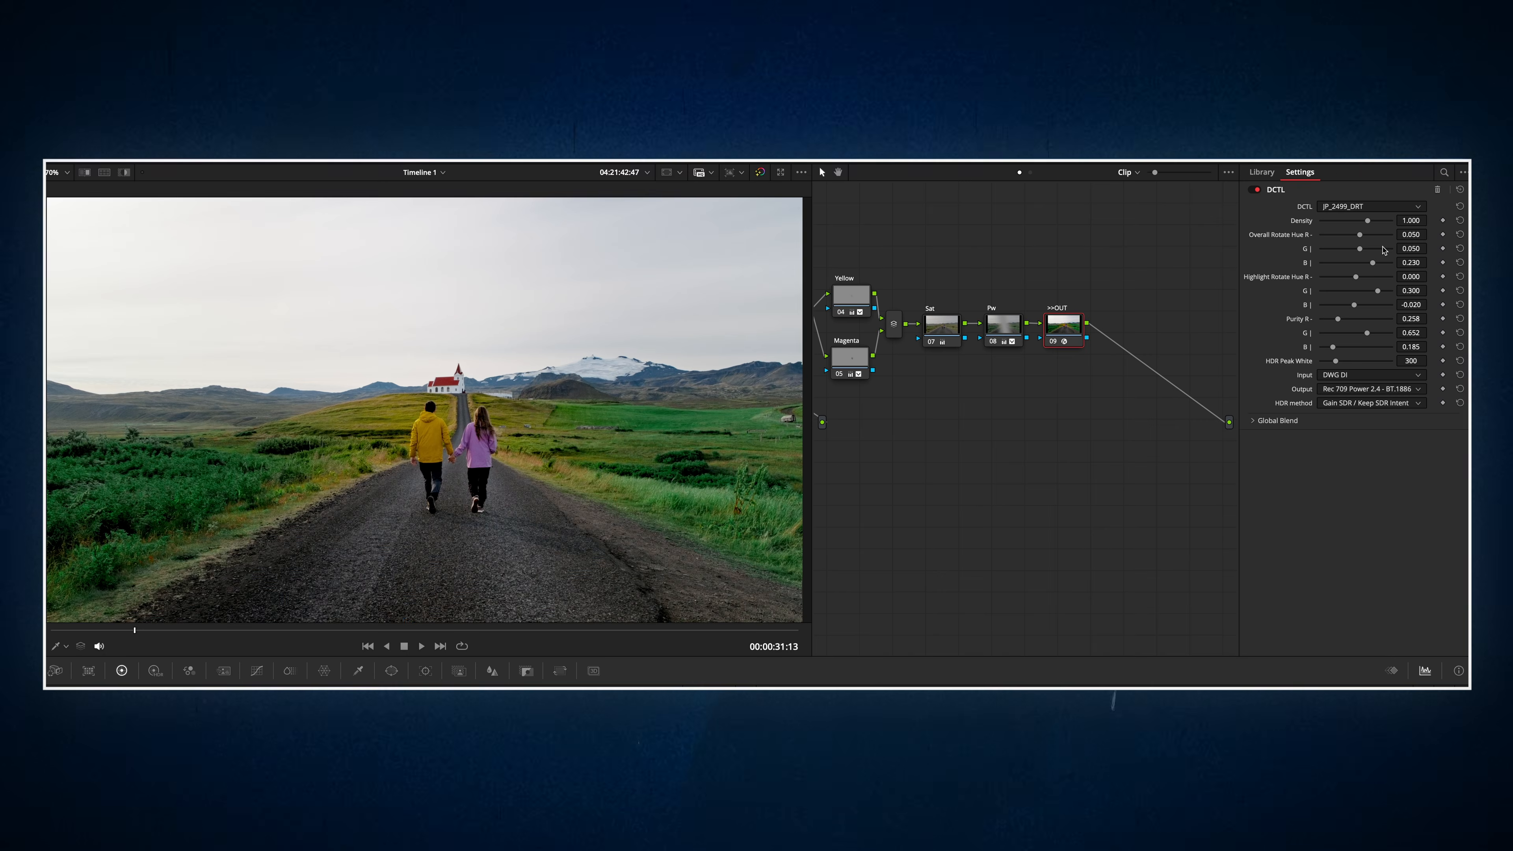
{"action": "left_click", "coordinate": [1365, 389]}
{"action": "left_click", "coordinate": [1368, 429]}
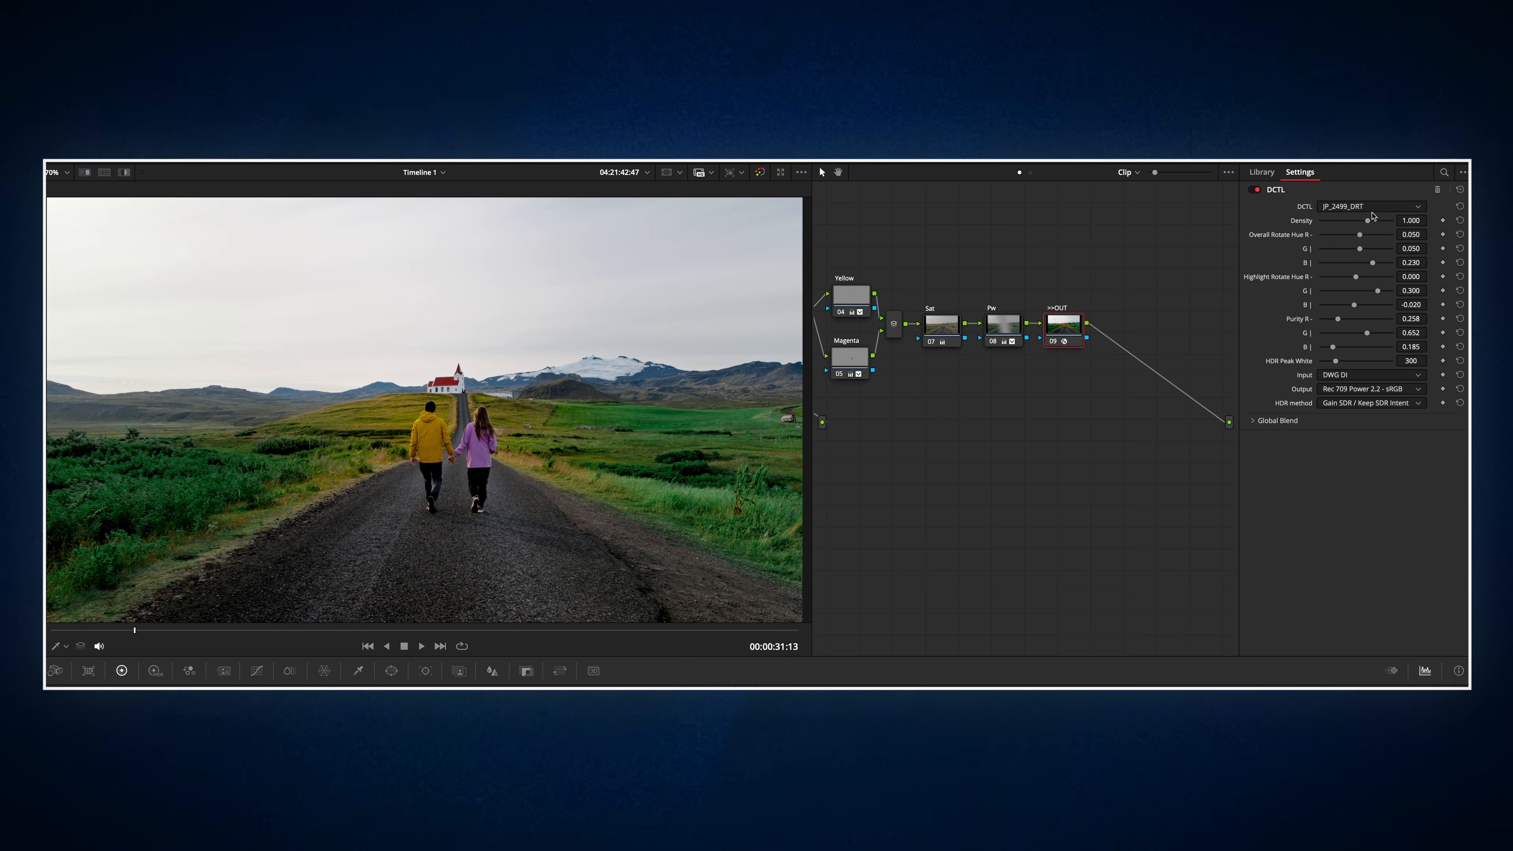
Set the JP_2499_DRT density to 0.872, overall red hue rotation to 0.089, highlight red hue rotation to 0.019 and red purity to 0.140.
{"action": "left_click_drag", "start_coordinate": [1367, 220], "coordinate": [1303, 223]}
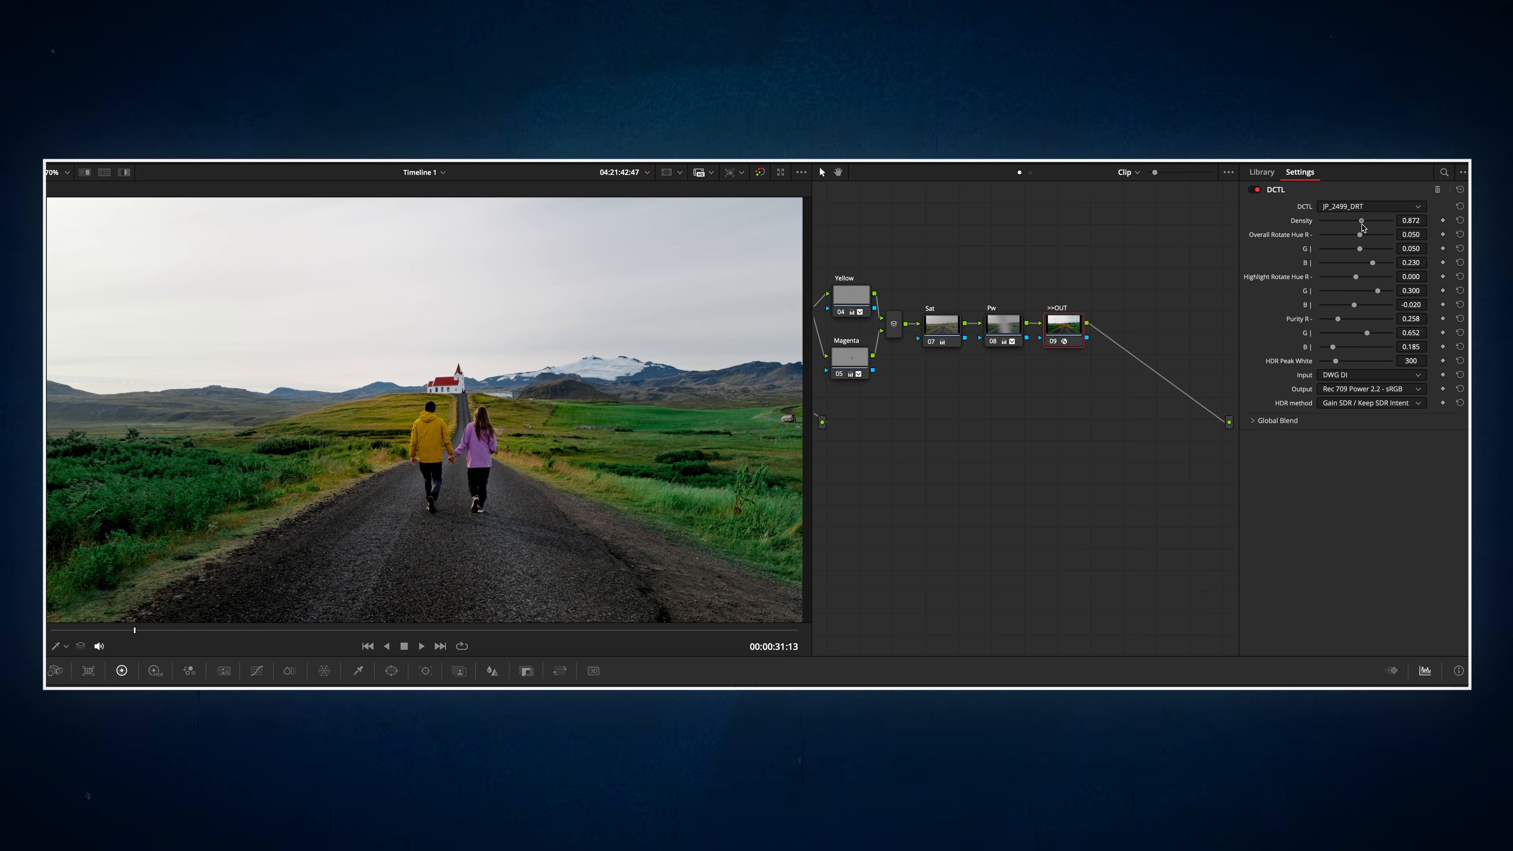
{"action": "mouse_move", "coordinate": [1359, 234]}
{"action": "left_mouse_down"}
{"action": "mouse_move", "coordinate": [1382, 237]}
{"action": "mouse_move", "coordinate": [1367, 238]}
{"action": "left_mouse_up"}
{"action": "left_click_drag", "start_coordinate": [1363, 282], "coordinate": [1411, 273]}
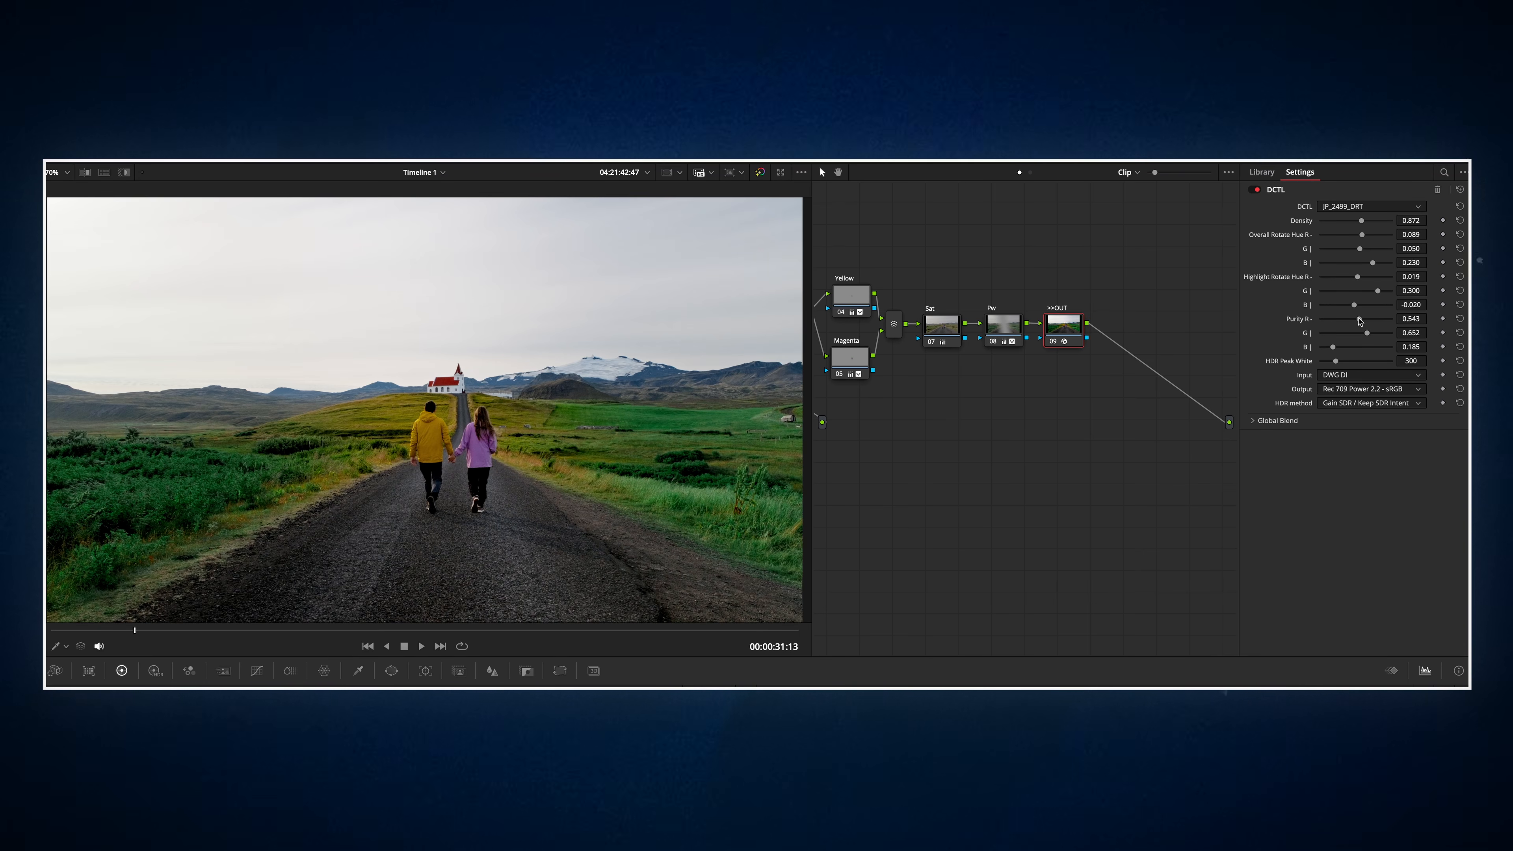
{"action": "mouse_move", "coordinate": [1338, 320]}
{"action": "left_mouse_down"}
{"action": "mouse_move", "coordinate": [1324, 320]}
{"action": "mouse_move", "coordinate": [1374, 319]}
{"action": "mouse_move", "coordinate": [1330, 320]}
{"action": "left_mouse_up"}
Review the available output, HDR method and input options of the JP_2499_DRT DCTL.
{"action": "left_click", "coordinate": [1396, 389]}
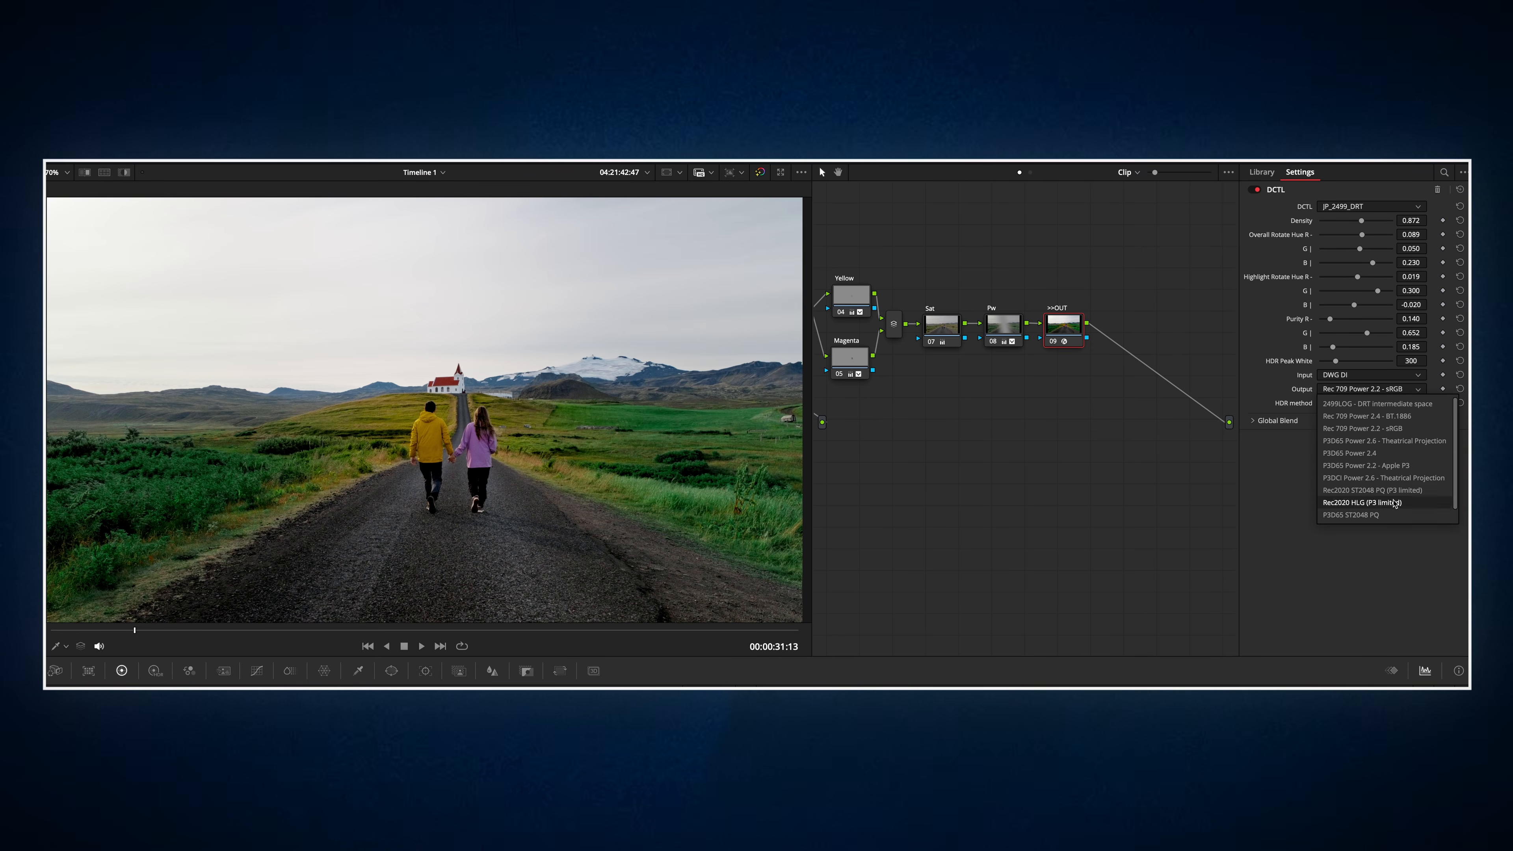
{"action": "left_click", "coordinate": [1389, 416]}
{"action": "left_click", "coordinate": [1403, 406]}
{"action": "left_click", "coordinate": [1403, 405]}
{"action": "left_click", "coordinate": [1411, 375]}
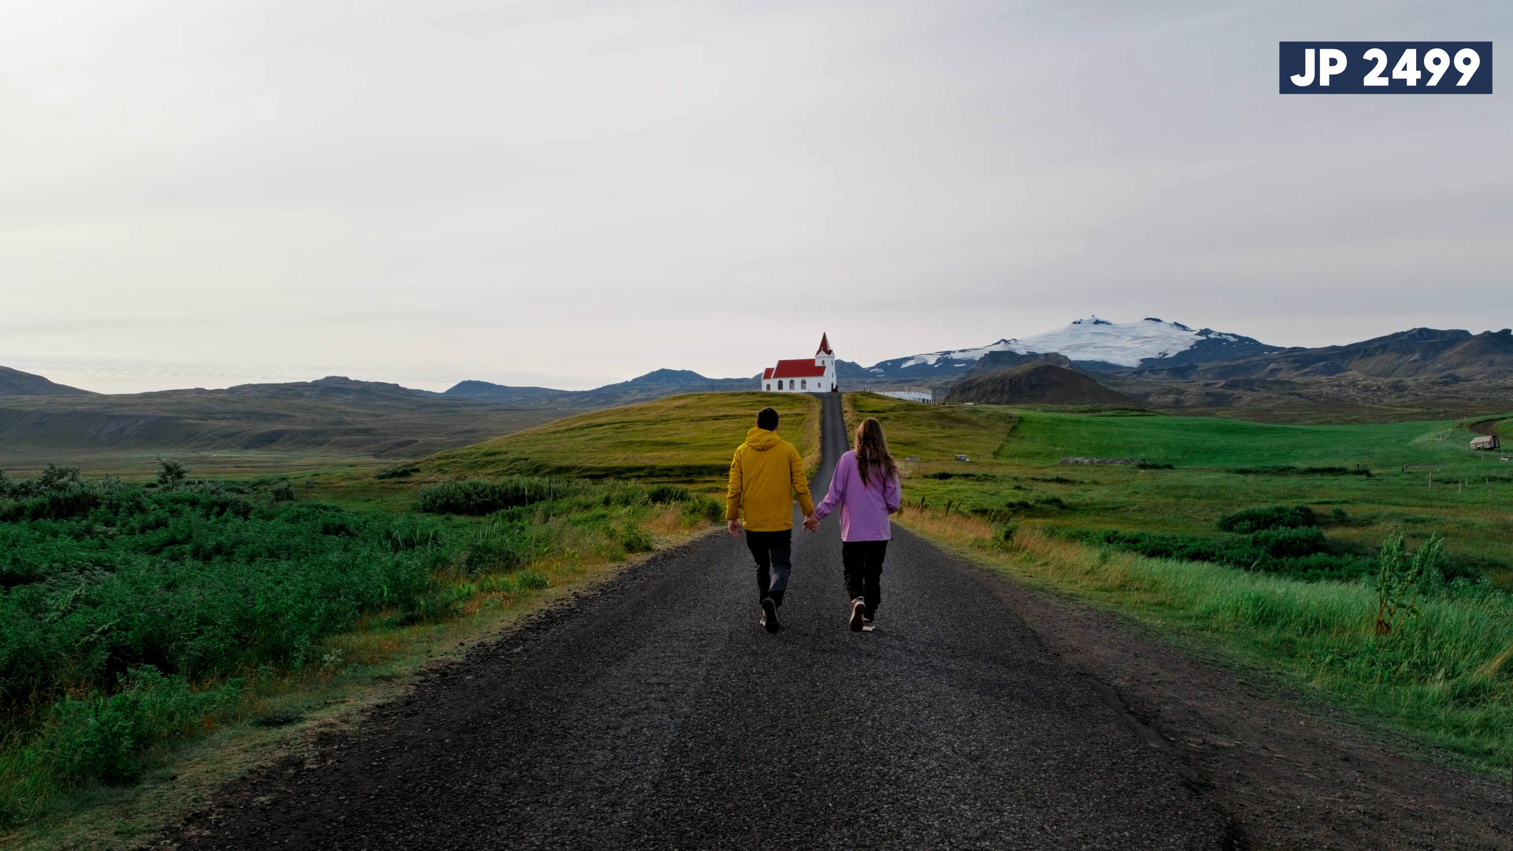
{"action": "left_click", "coordinate": [918, 541]}
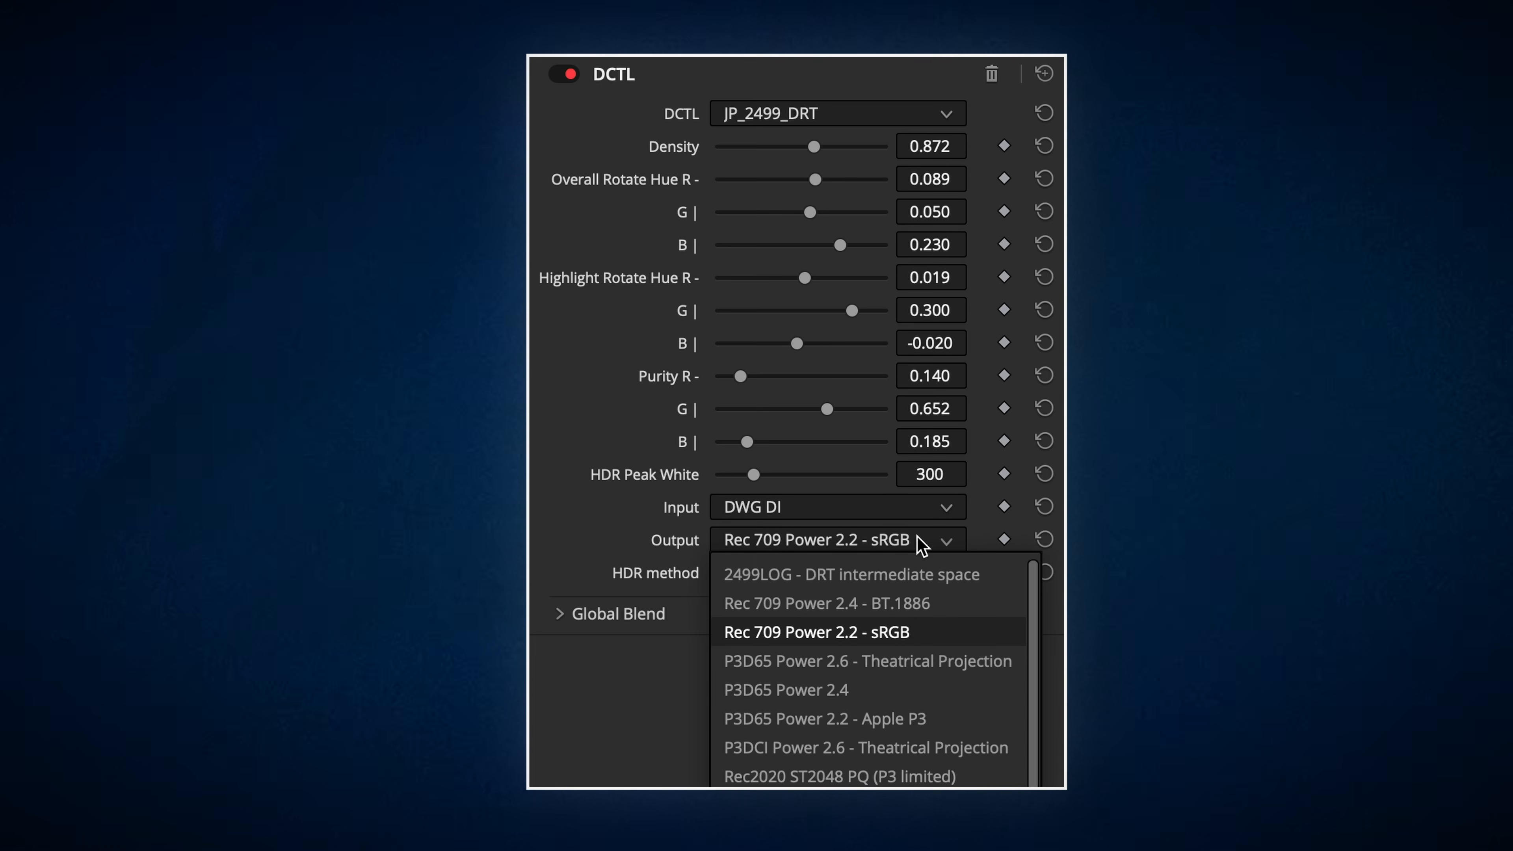
{"action": "scroll", "coordinate": [881, 774], "scroll_direction": "up", "scroll_amount": 1}
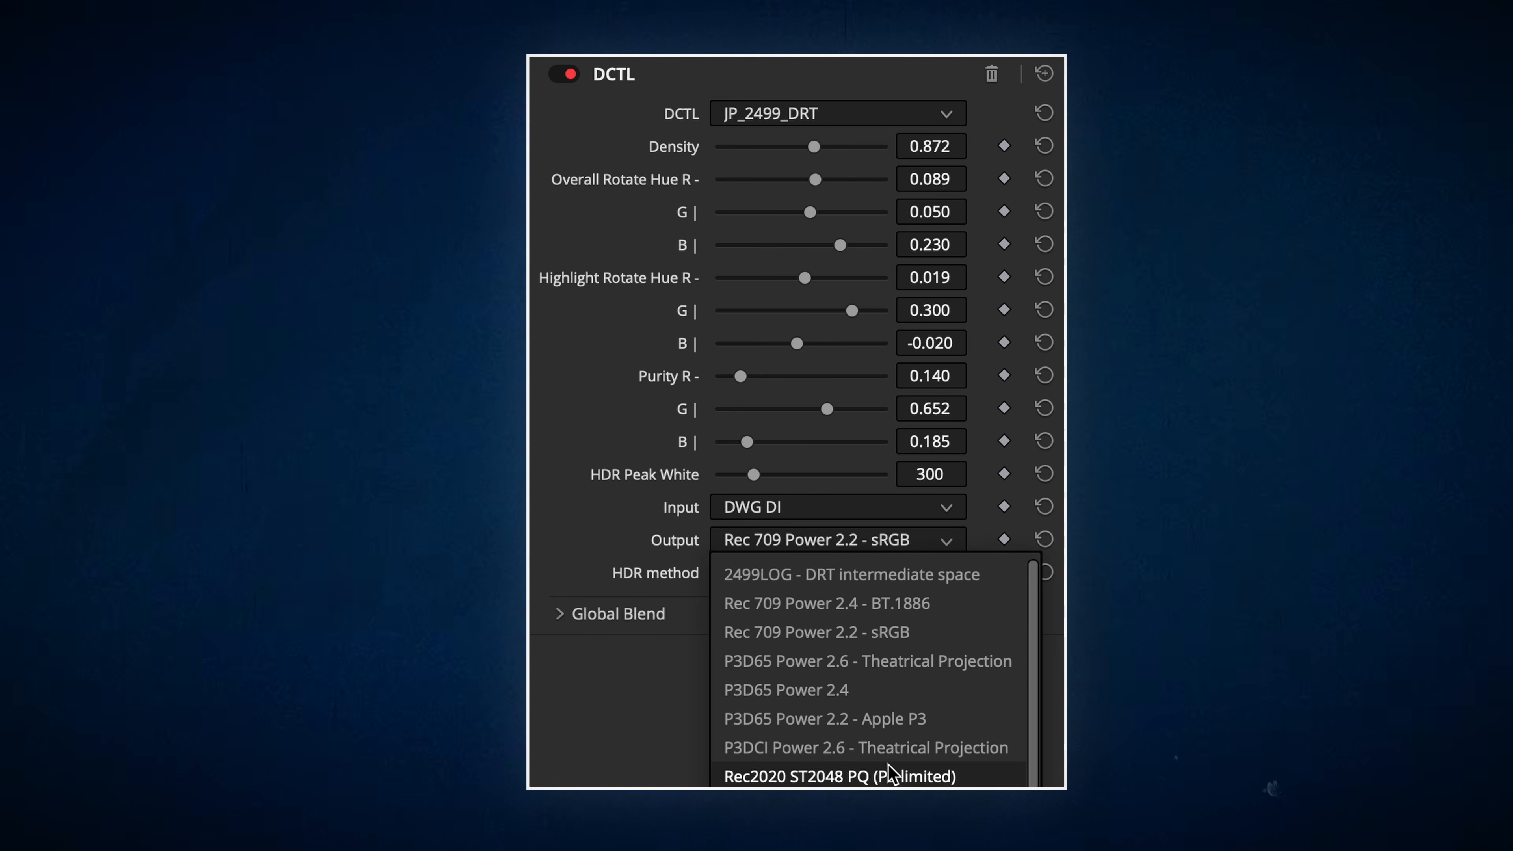
{"action": "left_click", "coordinate": [890, 630]}
{"action": "left_click", "coordinate": [915, 581]}
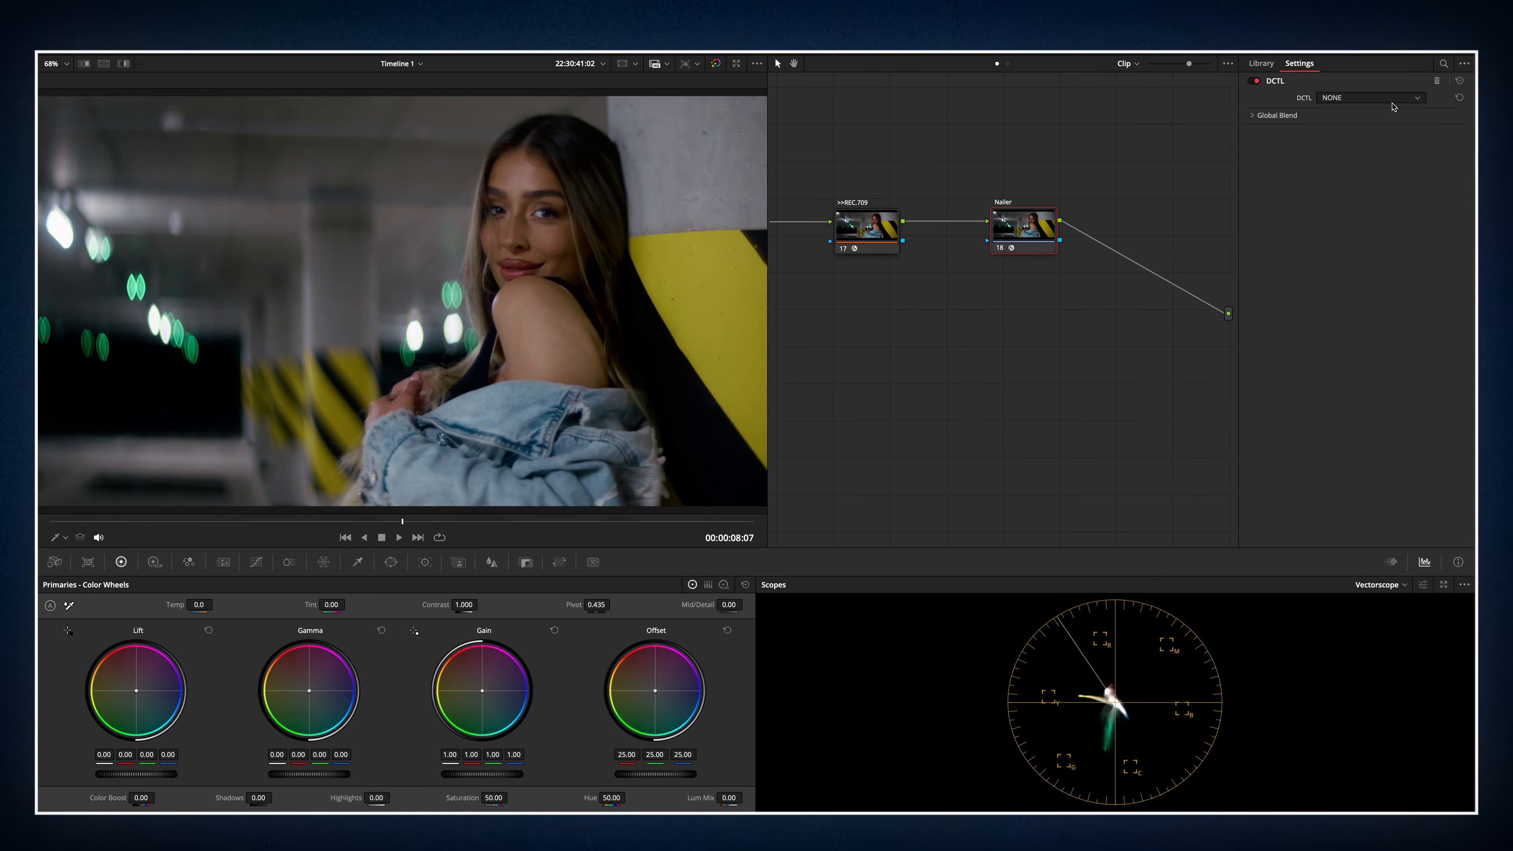
Load the Nailer v1.0 DCTL on the Nailer node and preview its exposure, contrast and balance overlays.
{"action": "left_click", "coordinate": [1392, 100]}
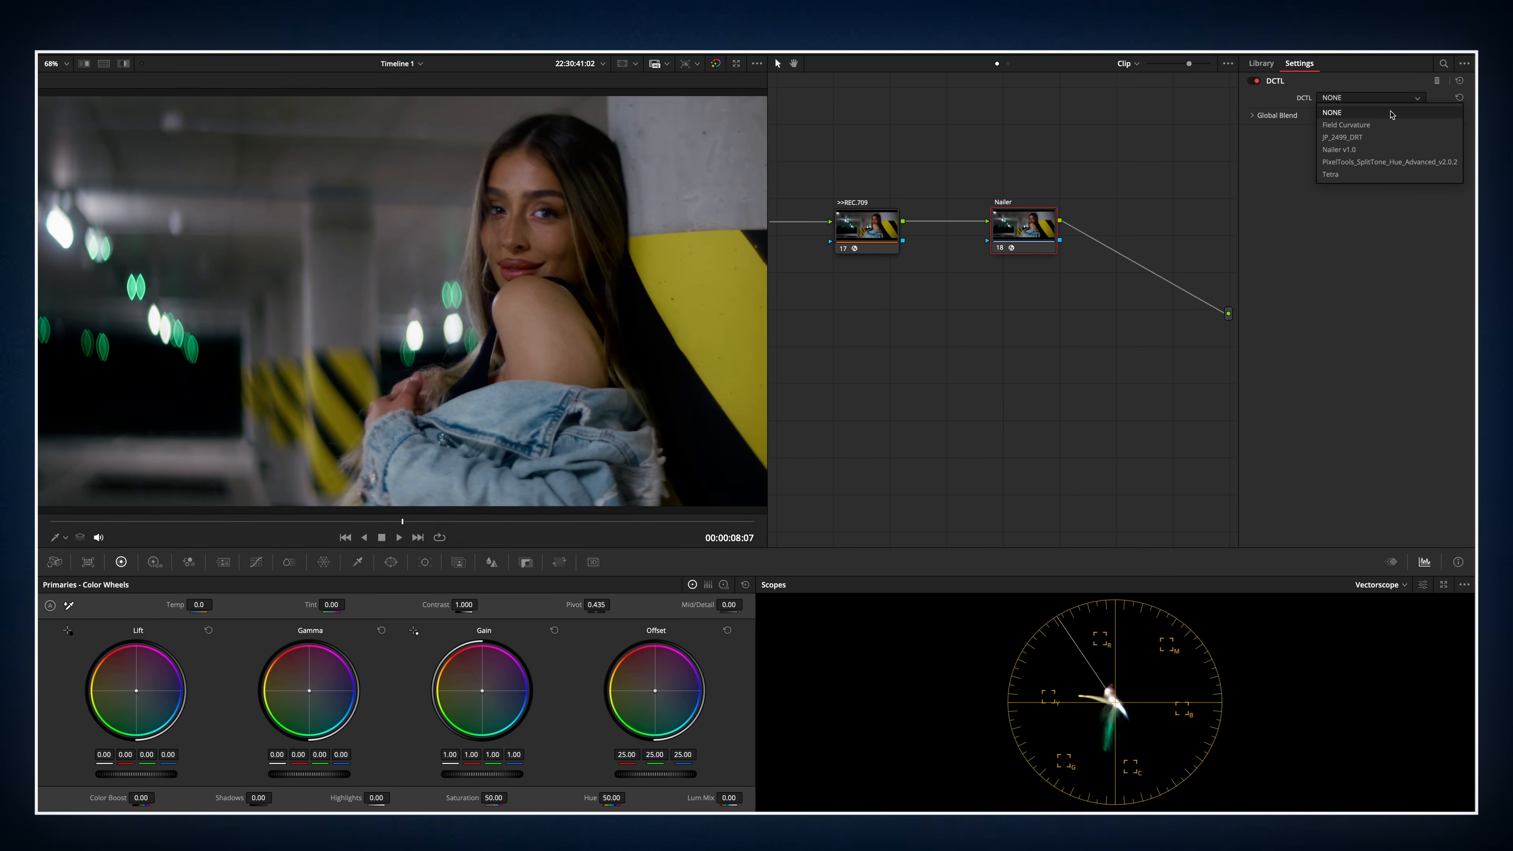
{"action": "left_click", "coordinate": [1365, 143]}
{"action": "left_click", "coordinate": [1321, 111]}
{"action": "left_click", "coordinate": [1321, 126]}
{"action": "left_click", "coordinate": [1321, 126]}
{"action": "left_click", "coordinate": [1321, 140]}
{"action": "left_click", "coordinate": [1321, 140]}
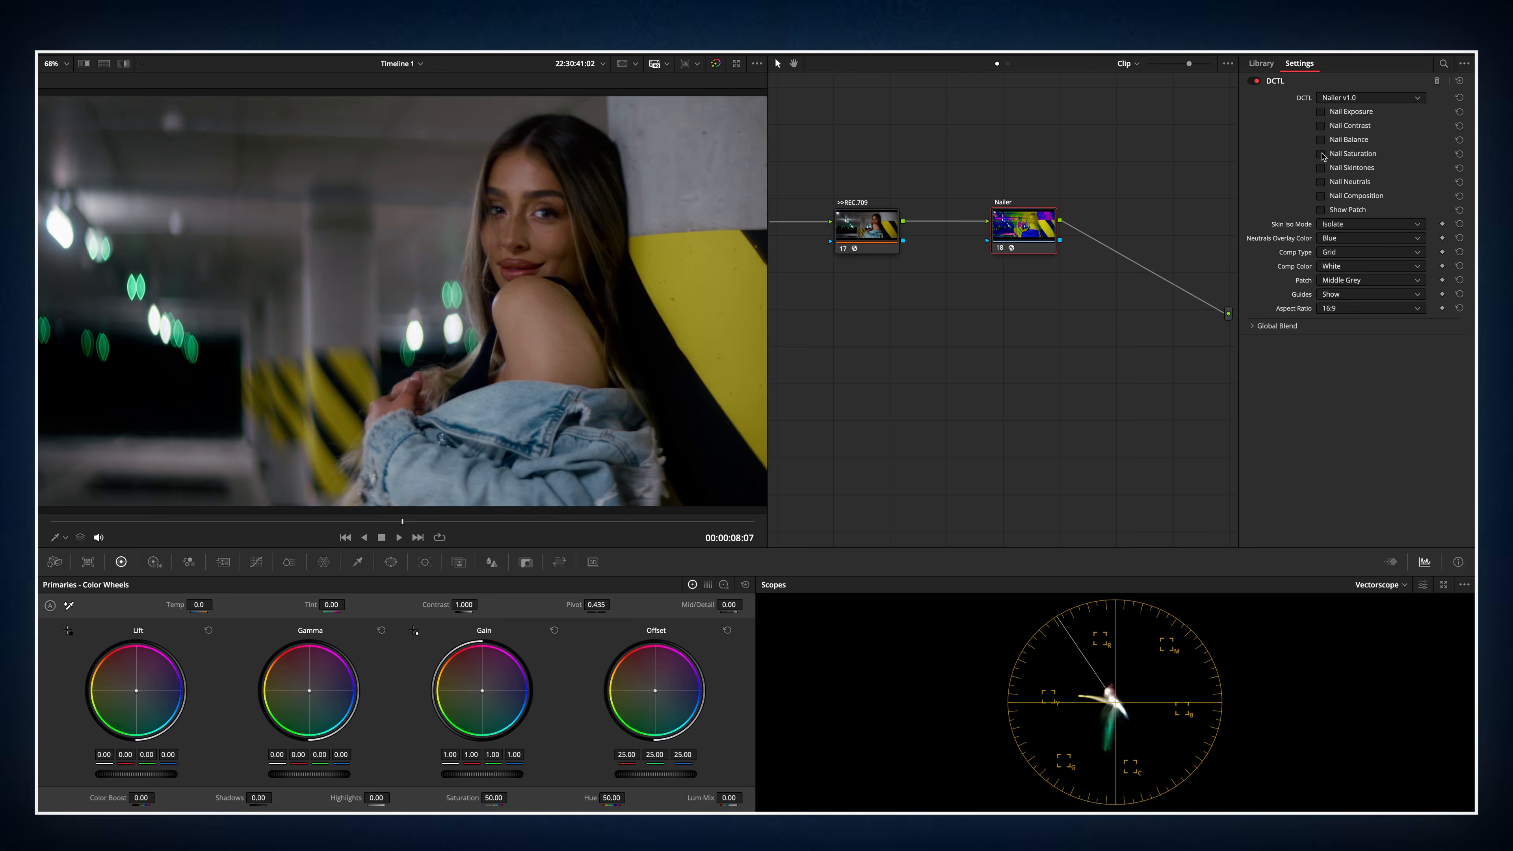
Preview the Nailer's skintones, neutrals and composition overlays one after another.
{"action": "left_click", "coordinate": [1321, 168]}
{"action": "left_click", "coordinate": [1321, 168]}
{"action": "left_click", "coordinate": [1321, 169]}
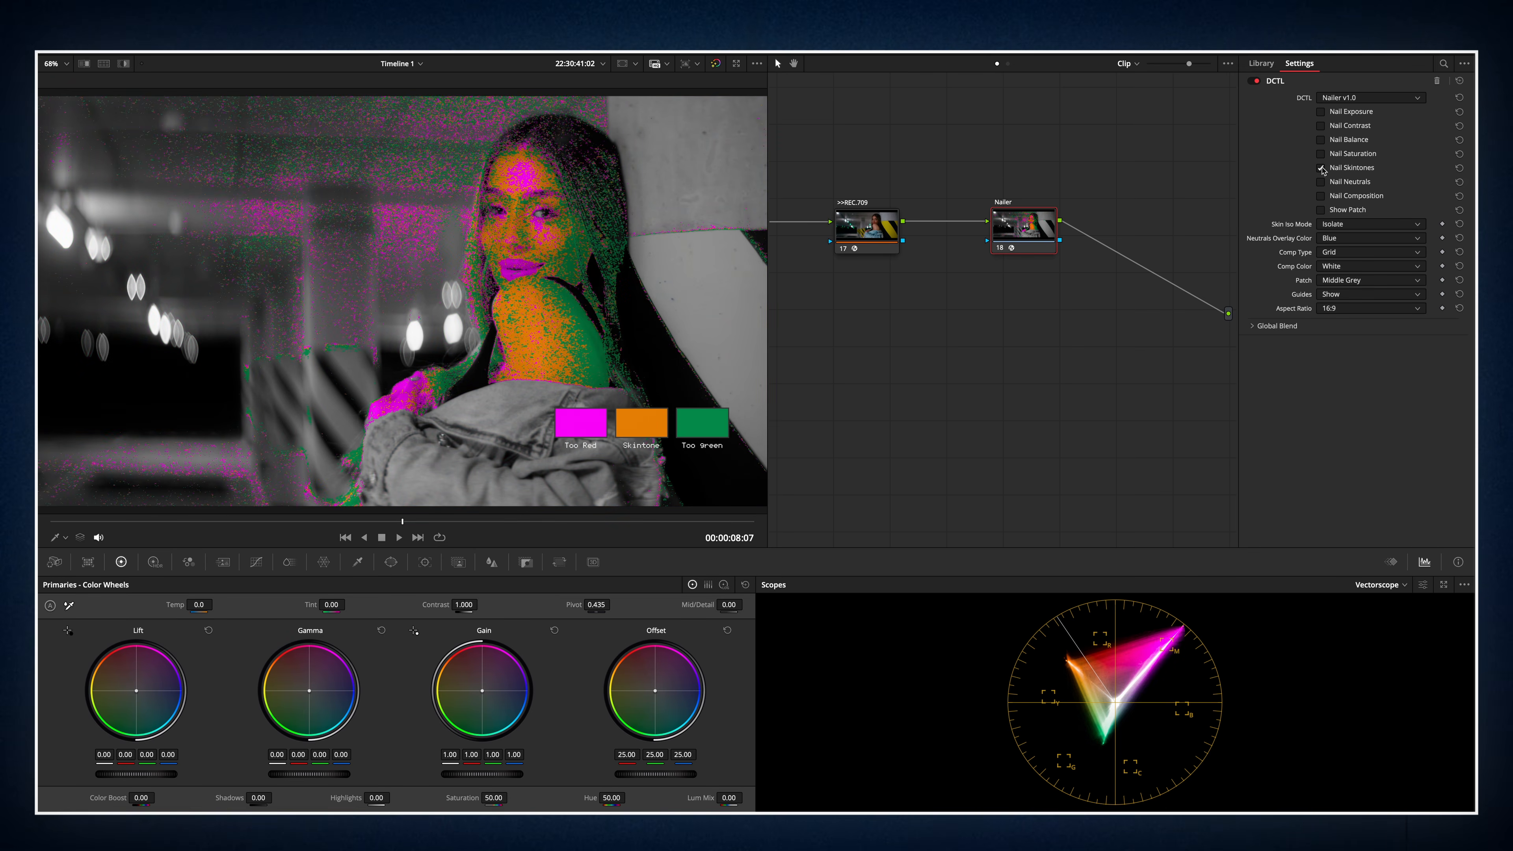
{"action": "left_click", "coordinate": [1321, 168]}
{"action": "left_click", "coordinate": [1320, 181]}
{"action": "left_click", "coordinate": [1320, 182]}
{"action": "left_click", "coordinate": [1321, 196]}
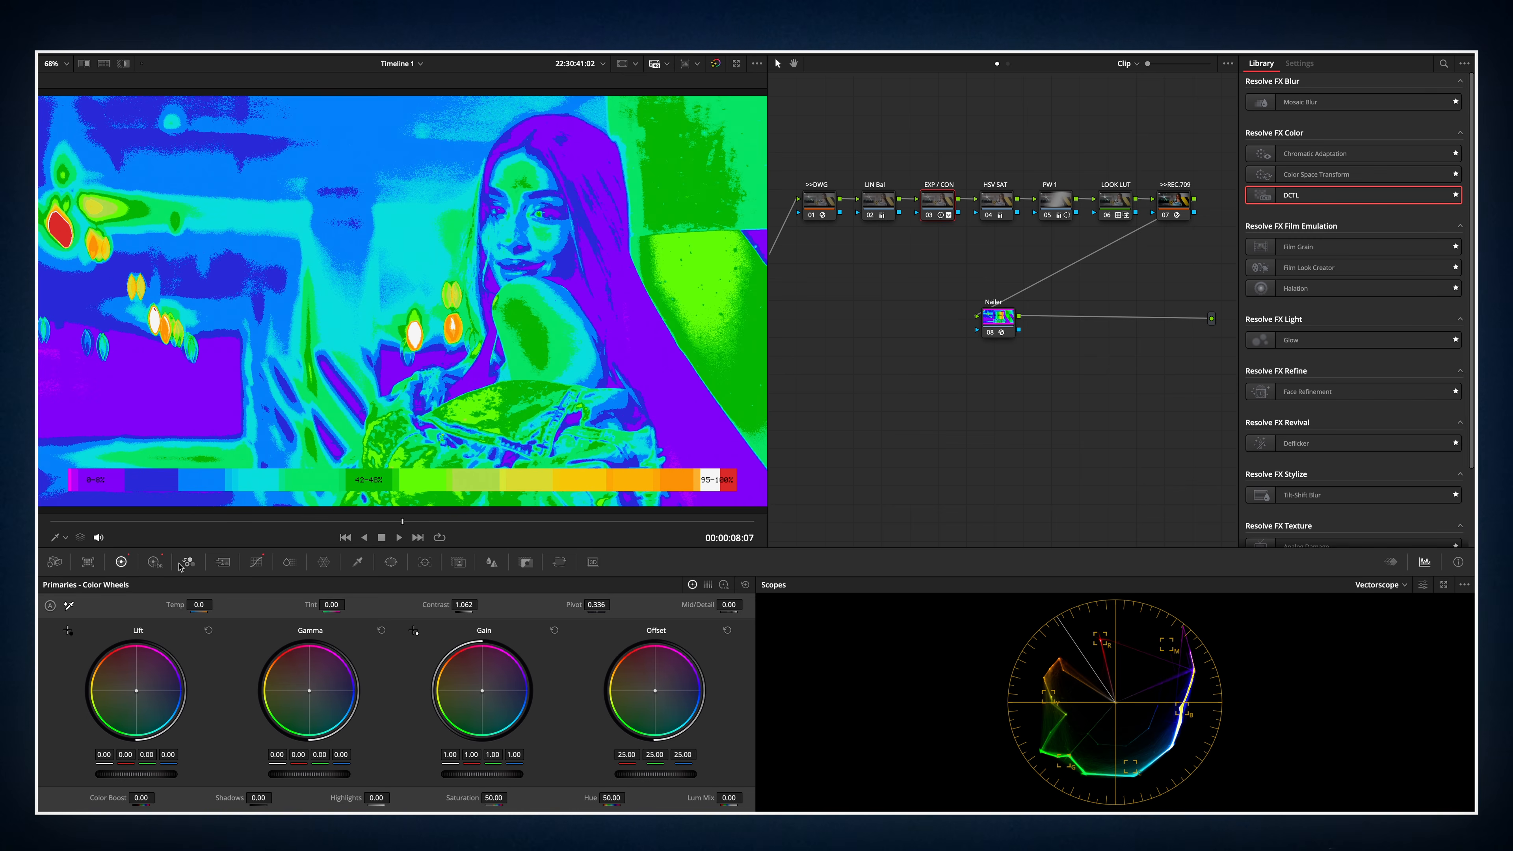
Raise the EXP / CON node's global HDR exposure to about 0.87 and turn off the Nail Exposure overlay on the Nailer node.
{"action": "left_click", "coordinate": [154, 561]}
{"action": "mouse_move", "coordinate": [643, 752]}
{"action": "left_mouse_down"}
{"action": "mouse_move", "coordinate": [626, 752]}
{"action": "mouse_move", "coordinate": [656, 752]}
{"action": "left_mouse_up"}
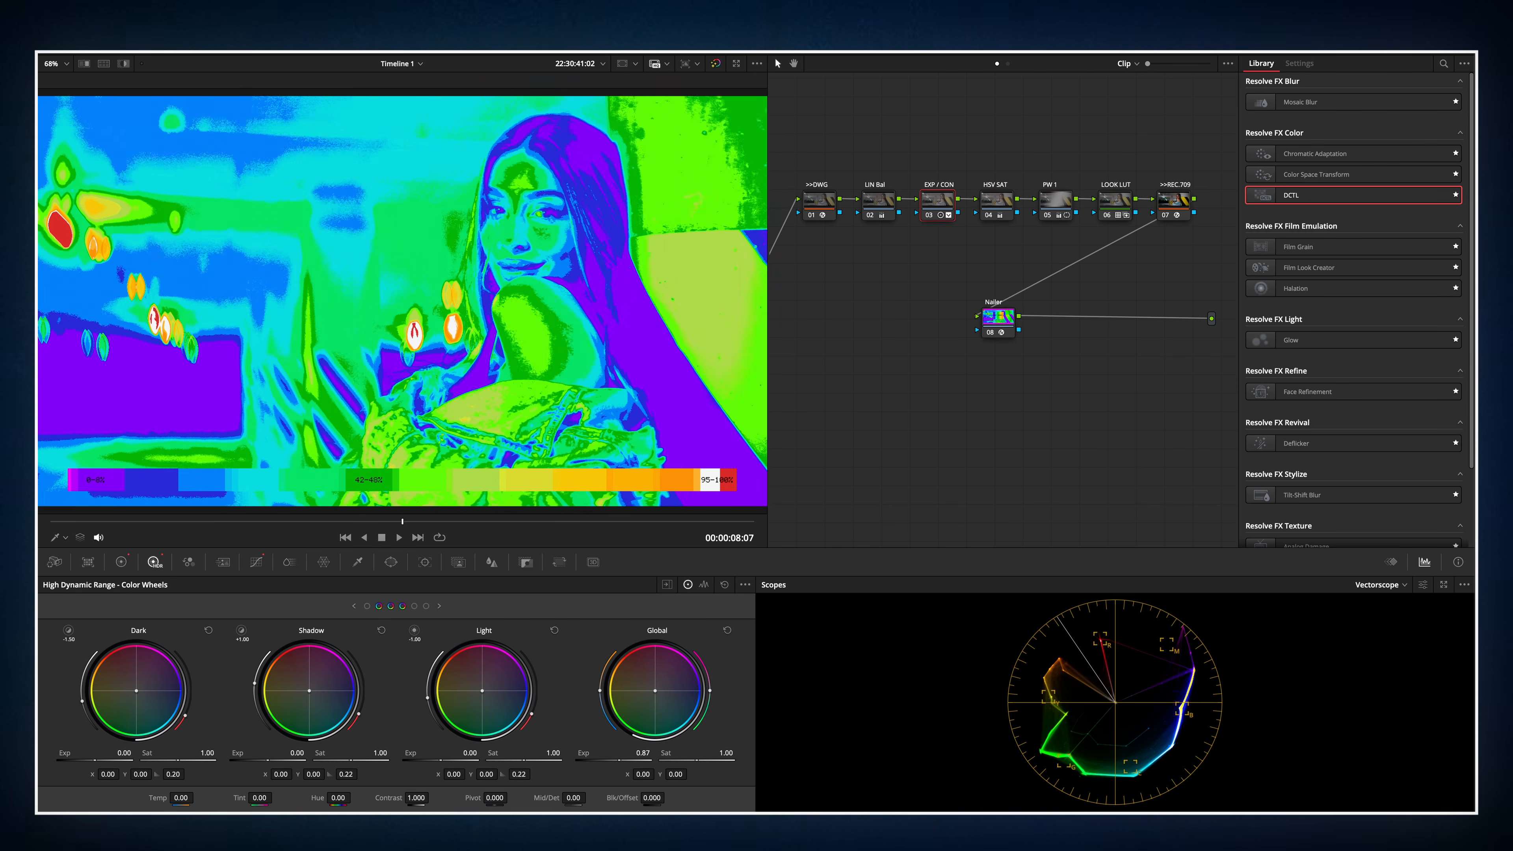
{"action": "left_click", "coordinate": [998, 317]}
{"action": "left_click", "coordinate": [1321, 112]}
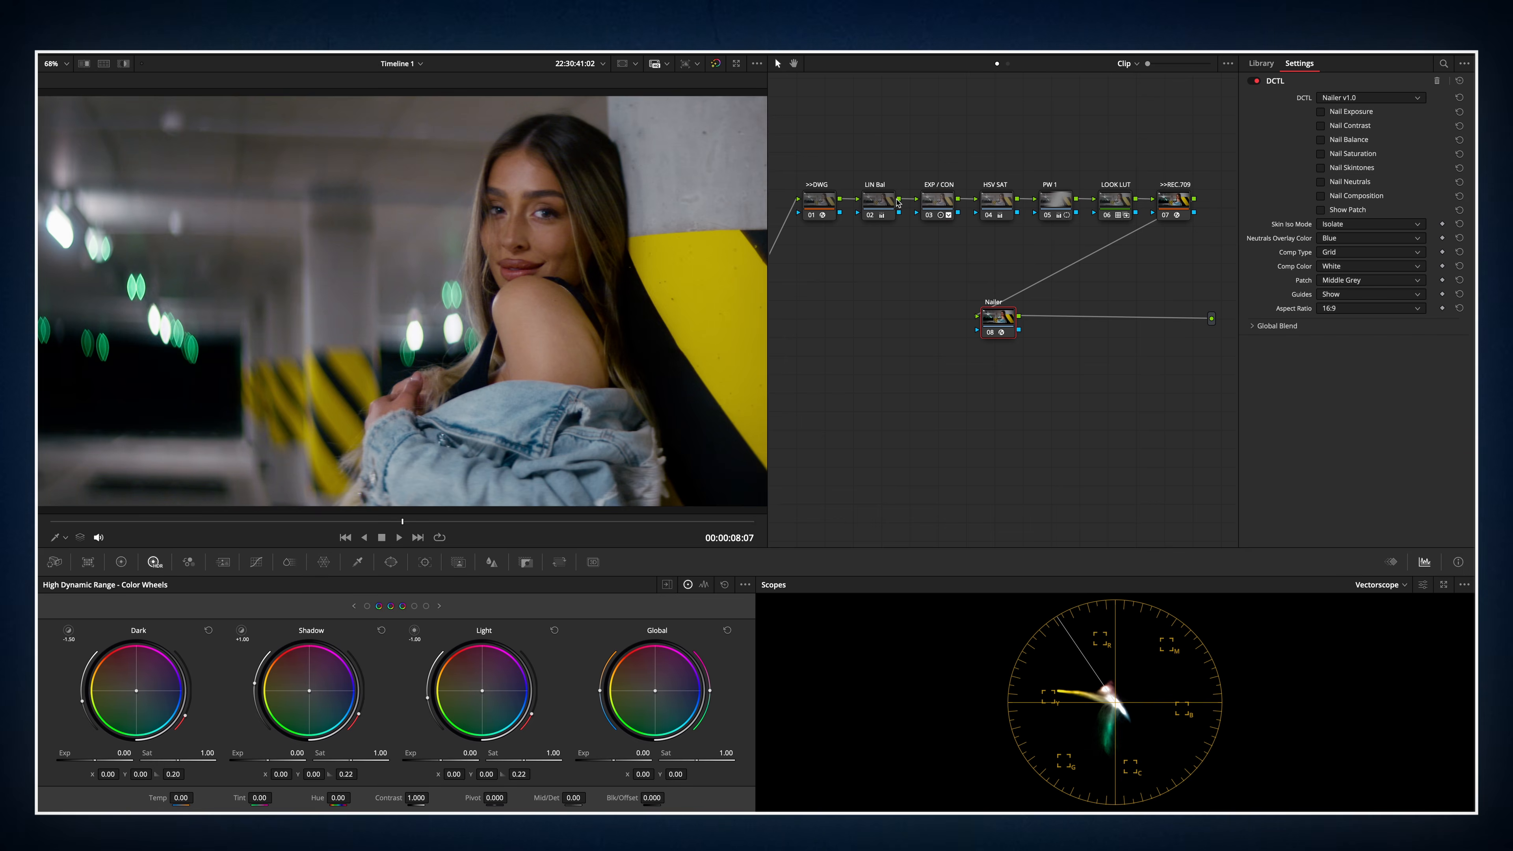
Check the Nail Saturation overlay with the HSV SAT node selected, hide it on the Nailer node and select the LIN Bal node.
{"action": "left_click", "coordinate": [1321, 153]}
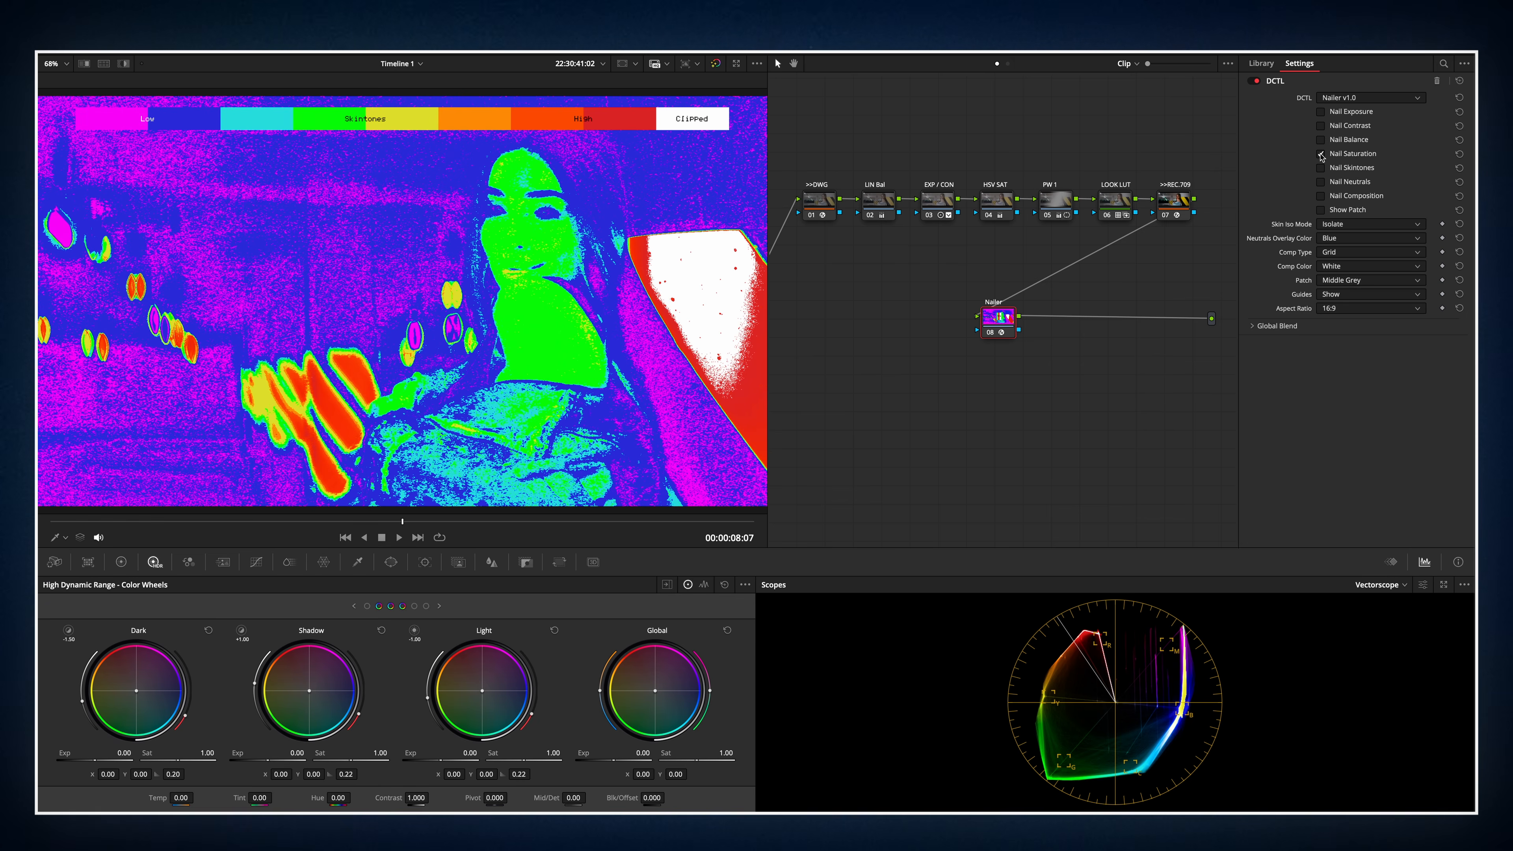
{"action": "left_click", "coordinate": [996, 200]}
{"action": "left_click", "coordinate": [1002, 322]}
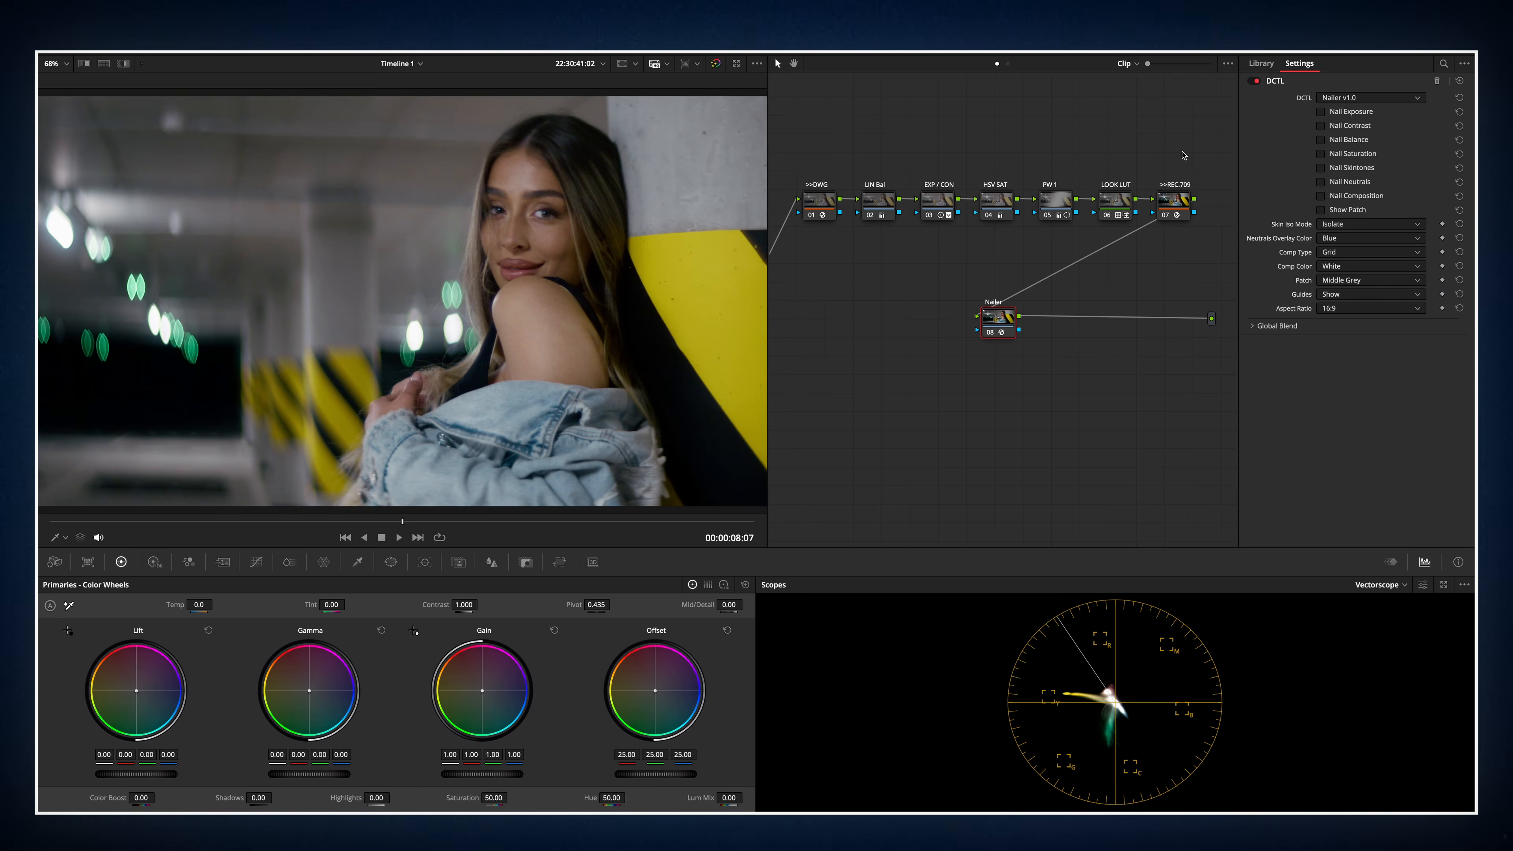
{"action": "left_click", "coordinate": [867, 209]}
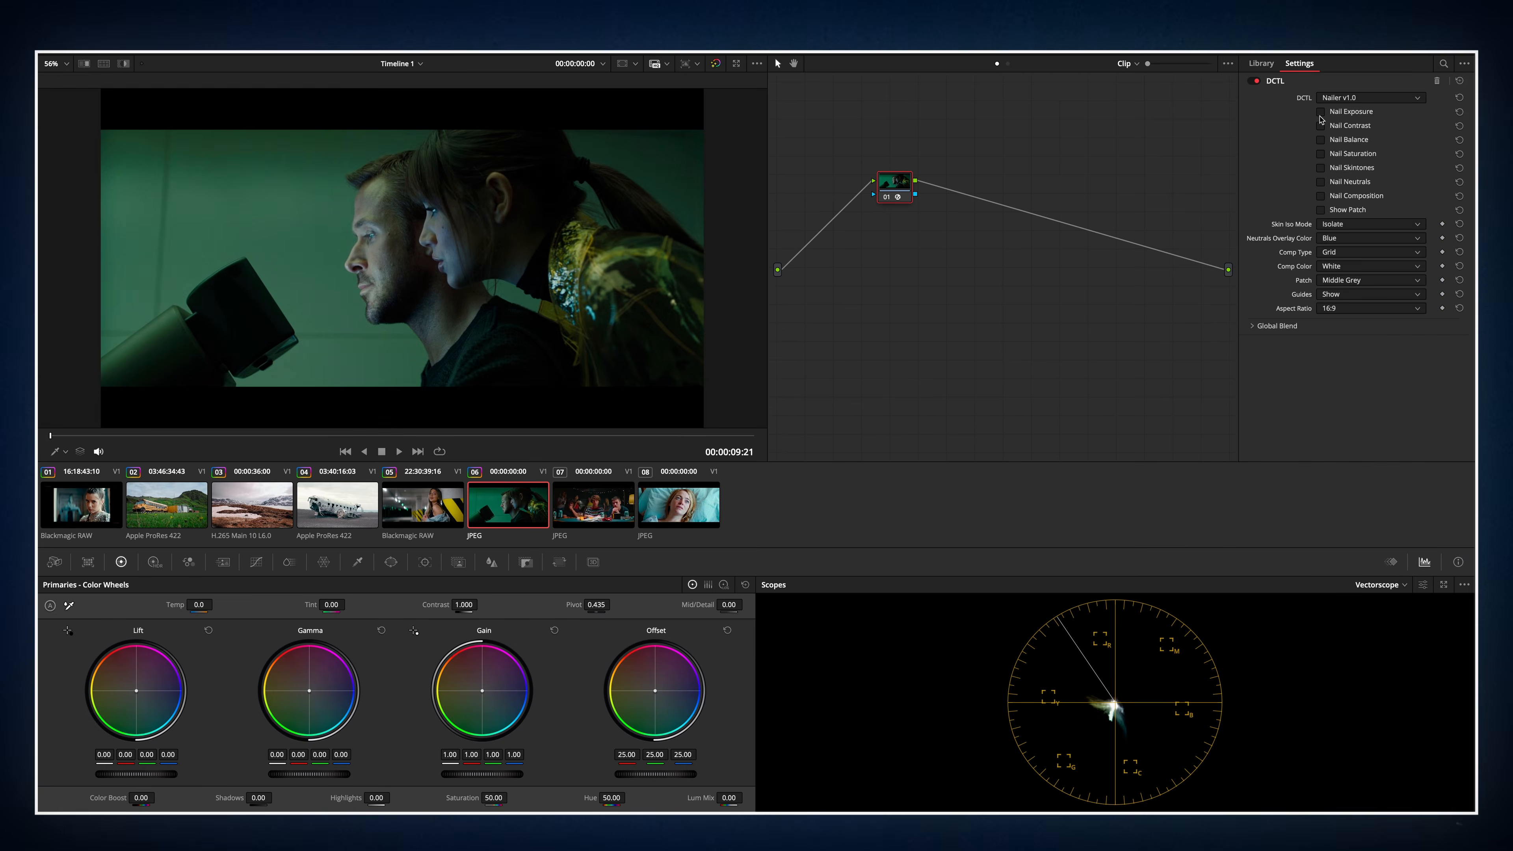
Turn on Nail Exposure for the green film still in clip 06 and set the Nailer aspect ratio to 2.39:1.
{"action": "left_click", "coordinate": [1321, 112]}
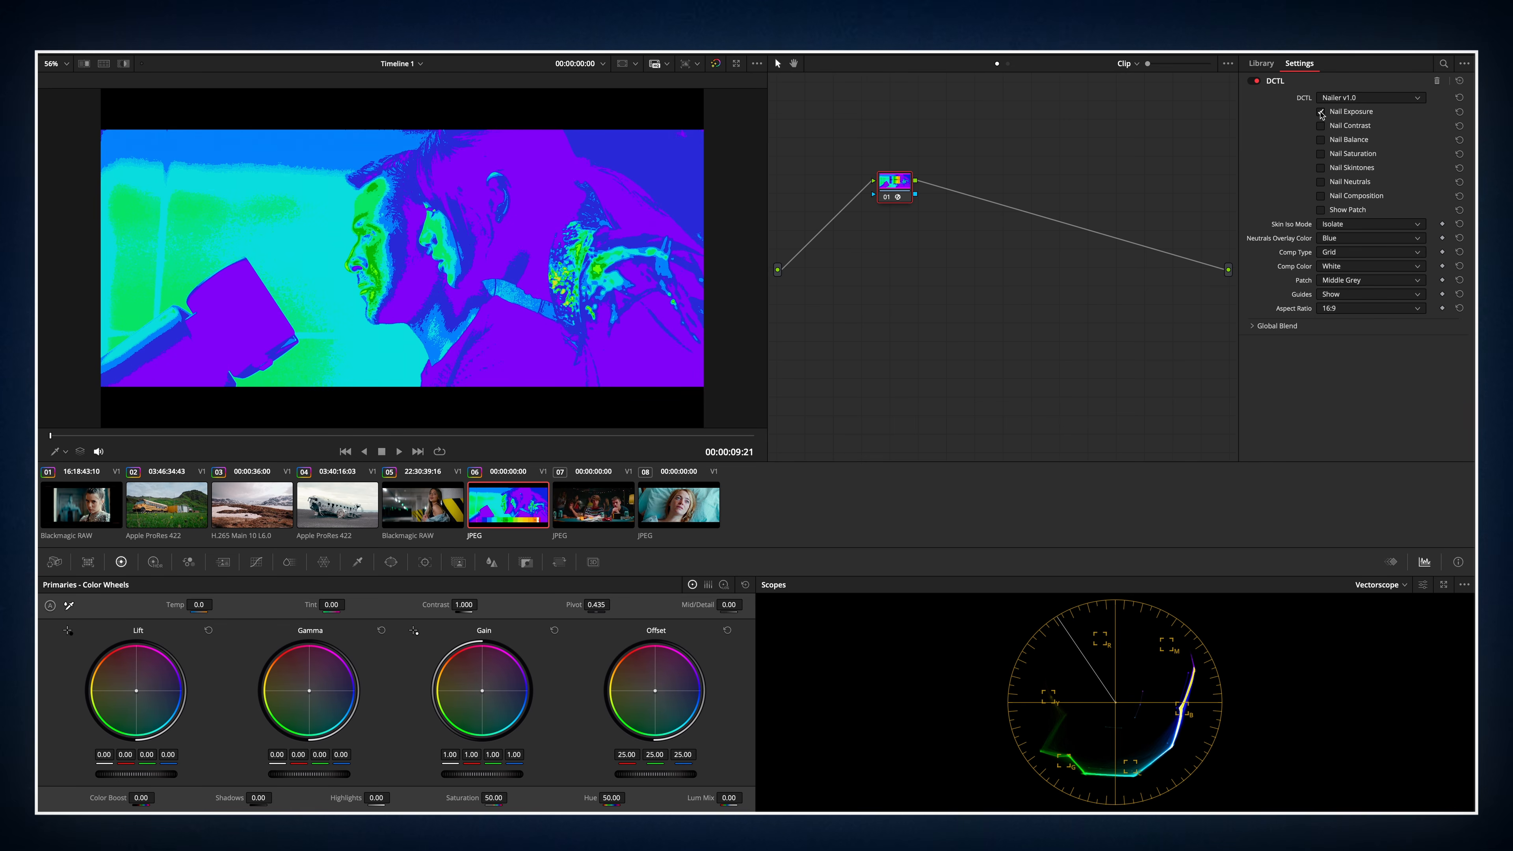
{"action": "left_click", "coordinate": [1367, 310]}
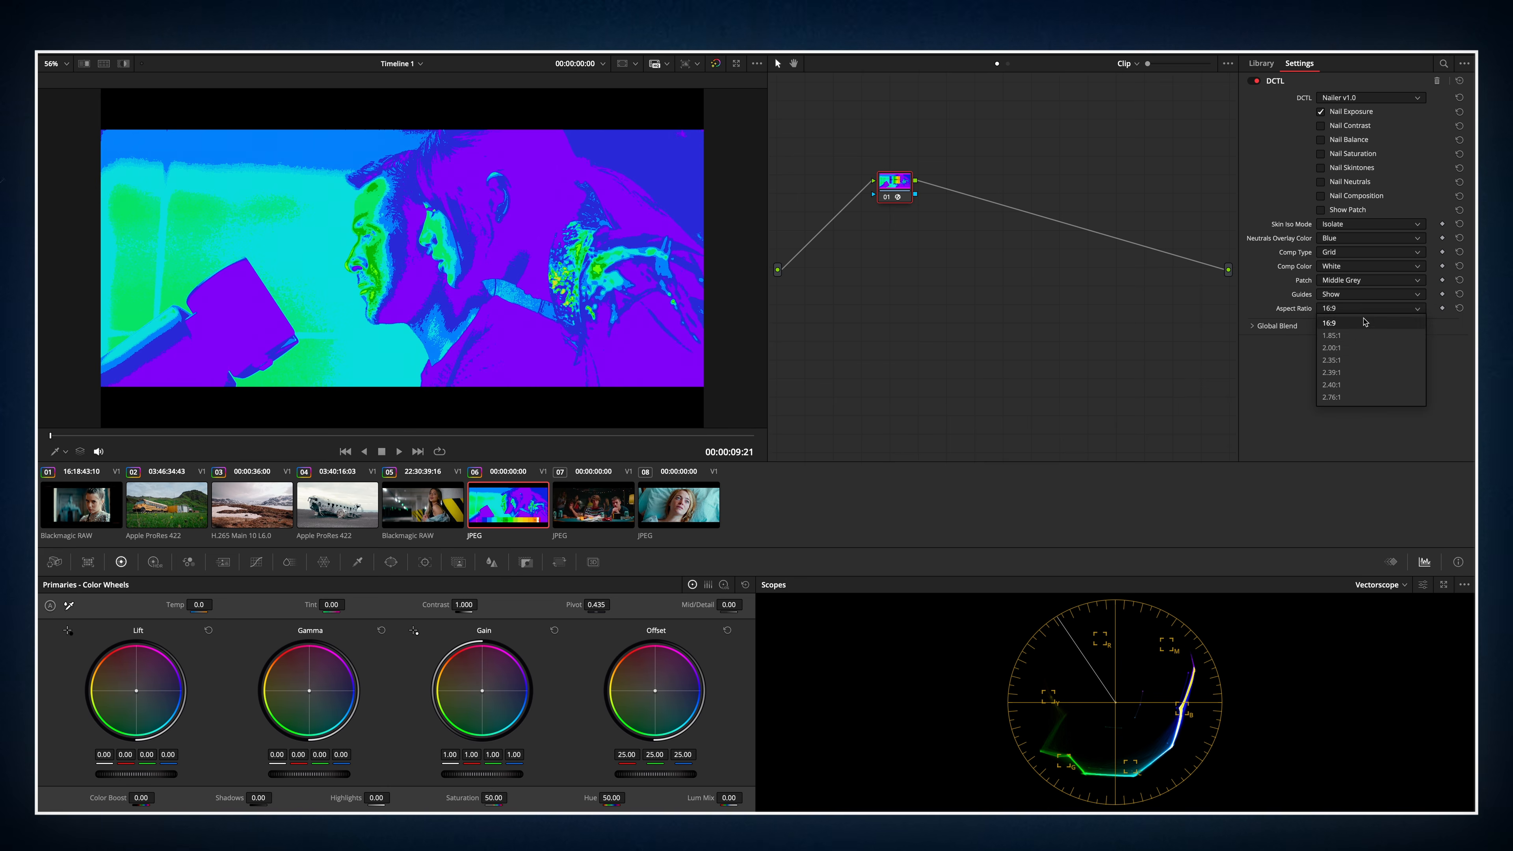
{"action": "left_click", "coordinate": [1364, 372]}
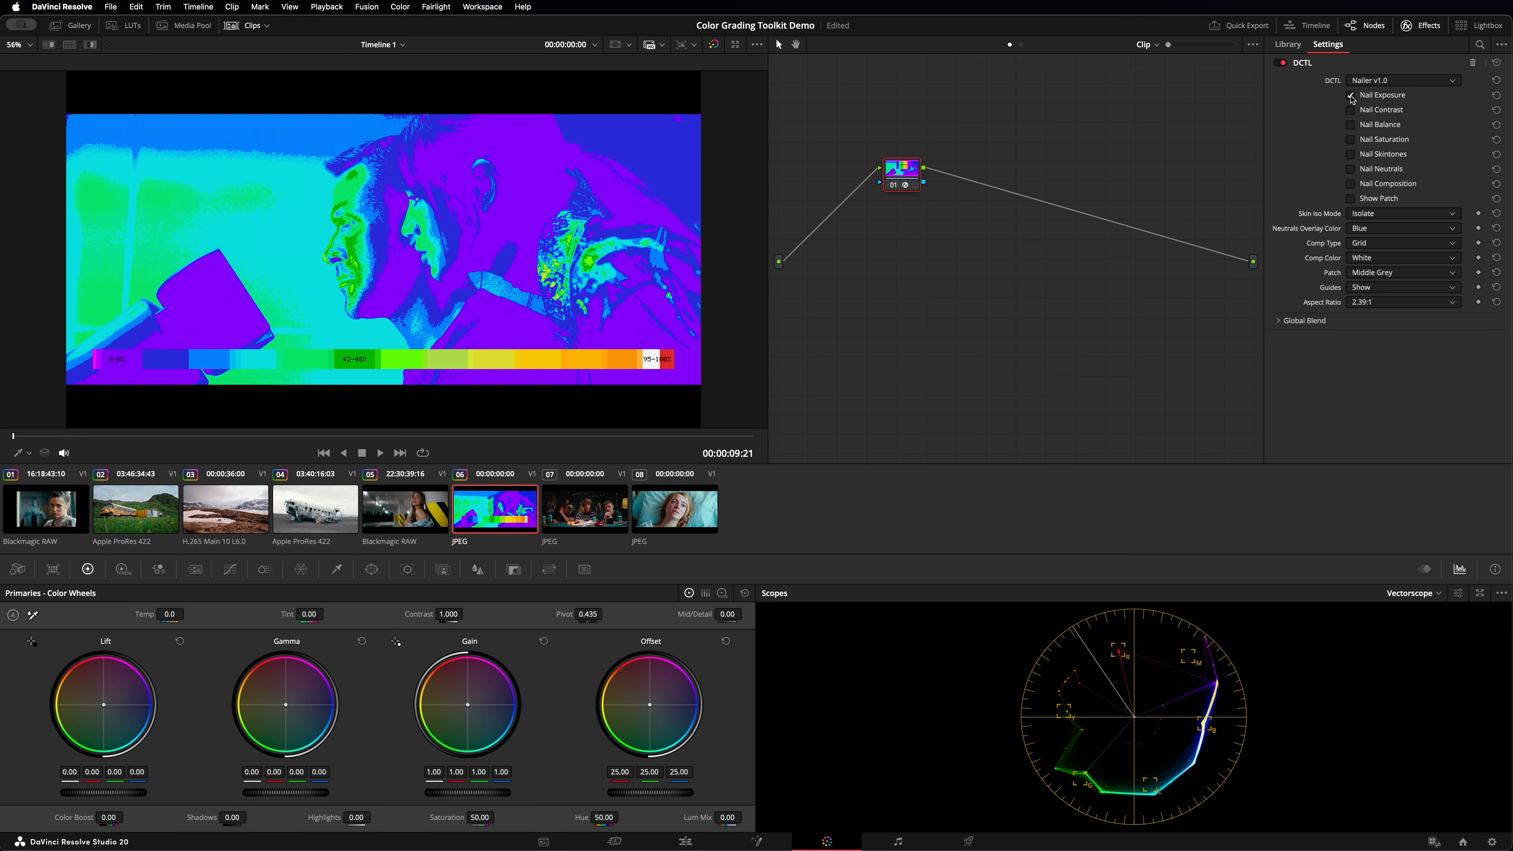
Swap the exposure overlay on clip 06 for Nail Saturation, clear it and move to clip 07.
{"action": "left_click", "coordinate": [1351, 97]}
{"action": "left_click", "coordinate": [1351, 140]}
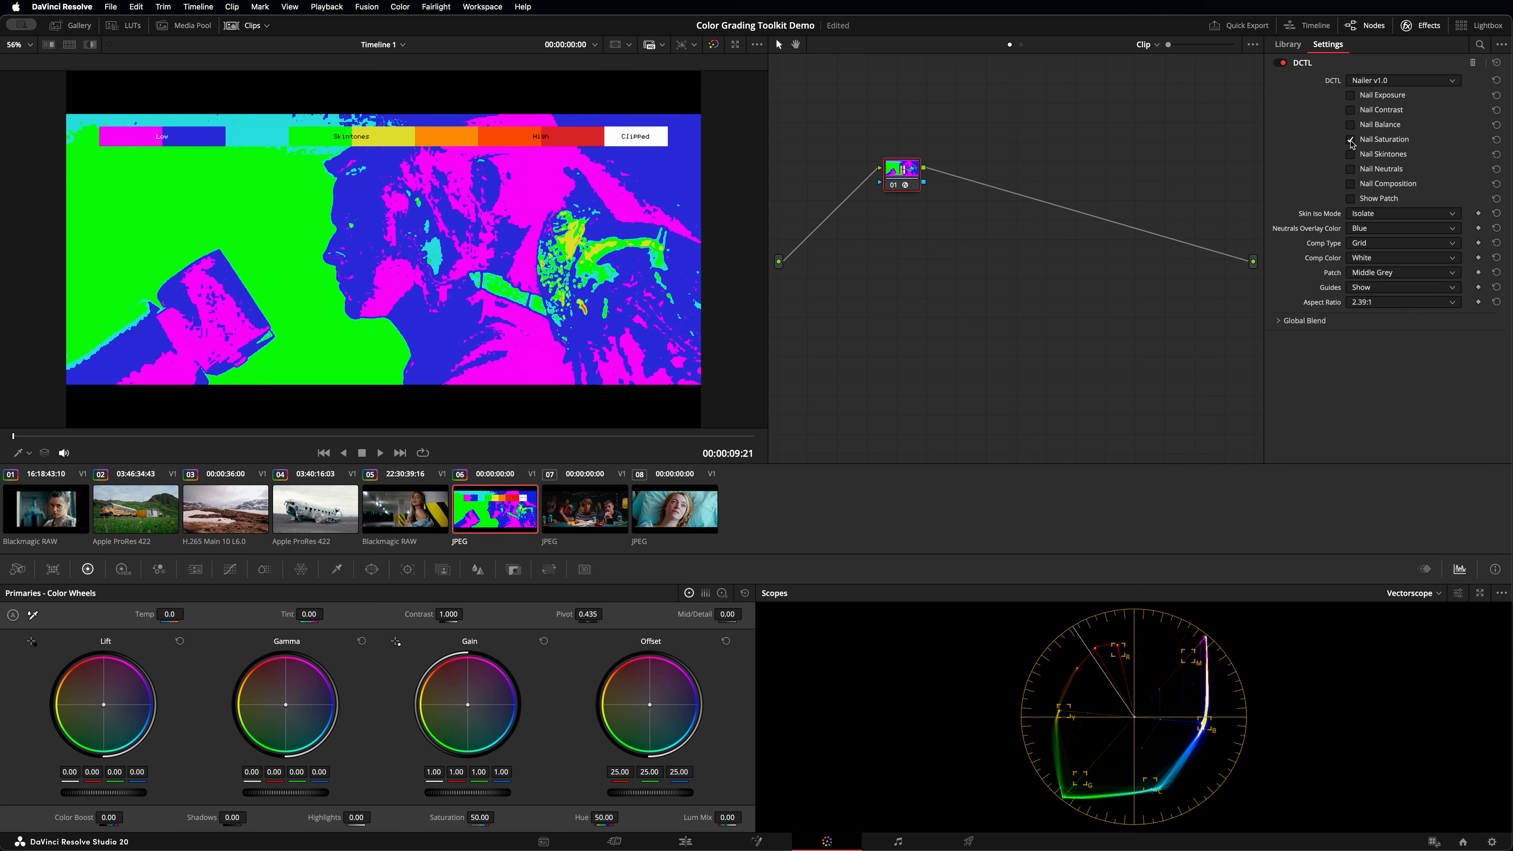
{"action": "key", "text": "Down"}
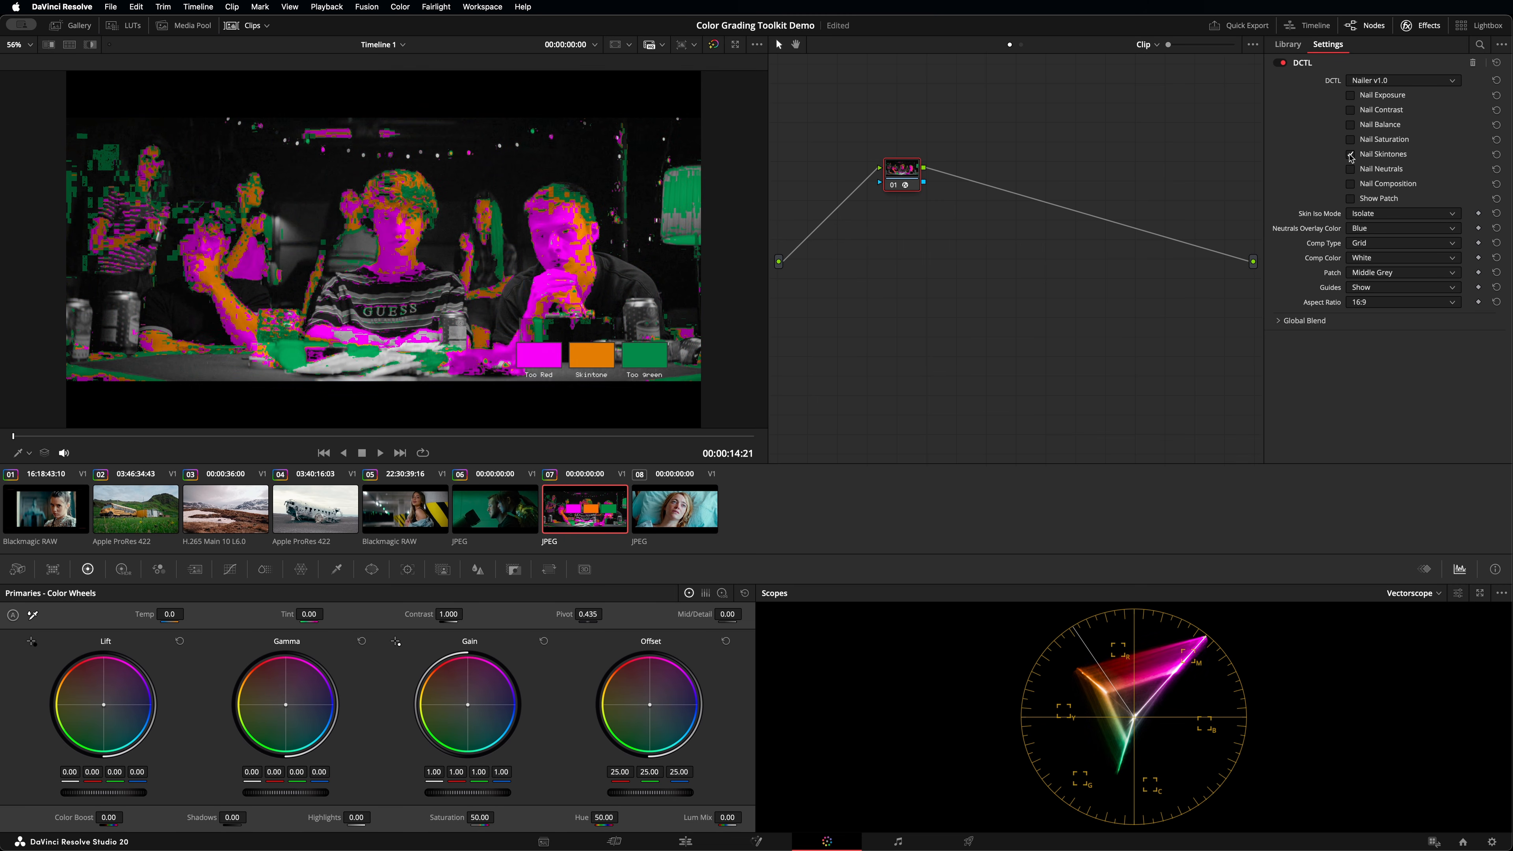
Swap the skintones overlay on clip 07 for Nail Neutrals, clear it and move to clip 08.
{"action": "left_click", "coordinate": [1351, 170]}
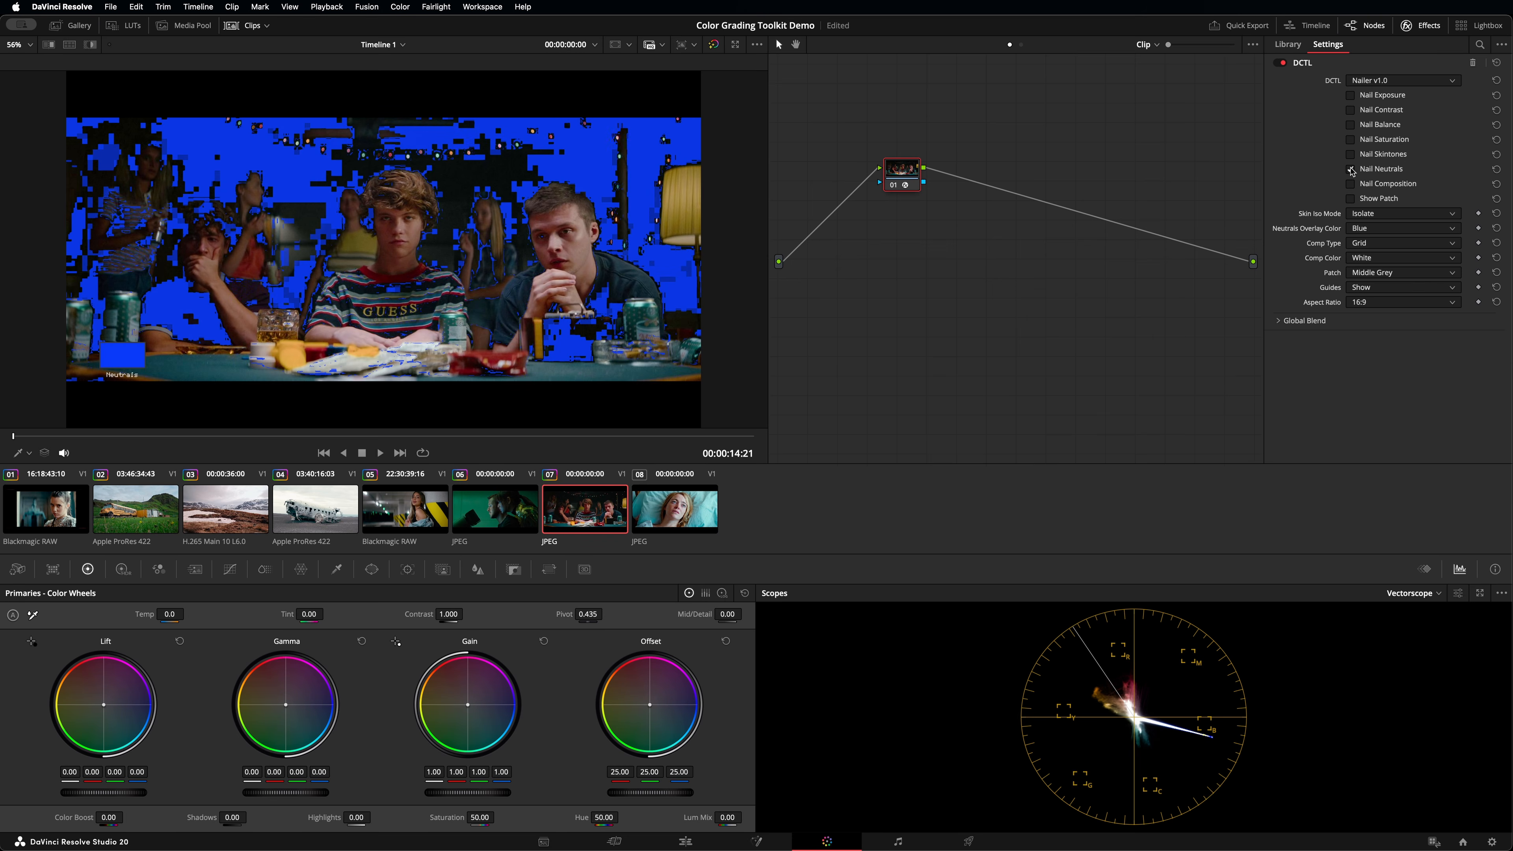
{"action": "left_click", "coordinate": [1351, 169]}
{"action": "key", "text": "Down"}
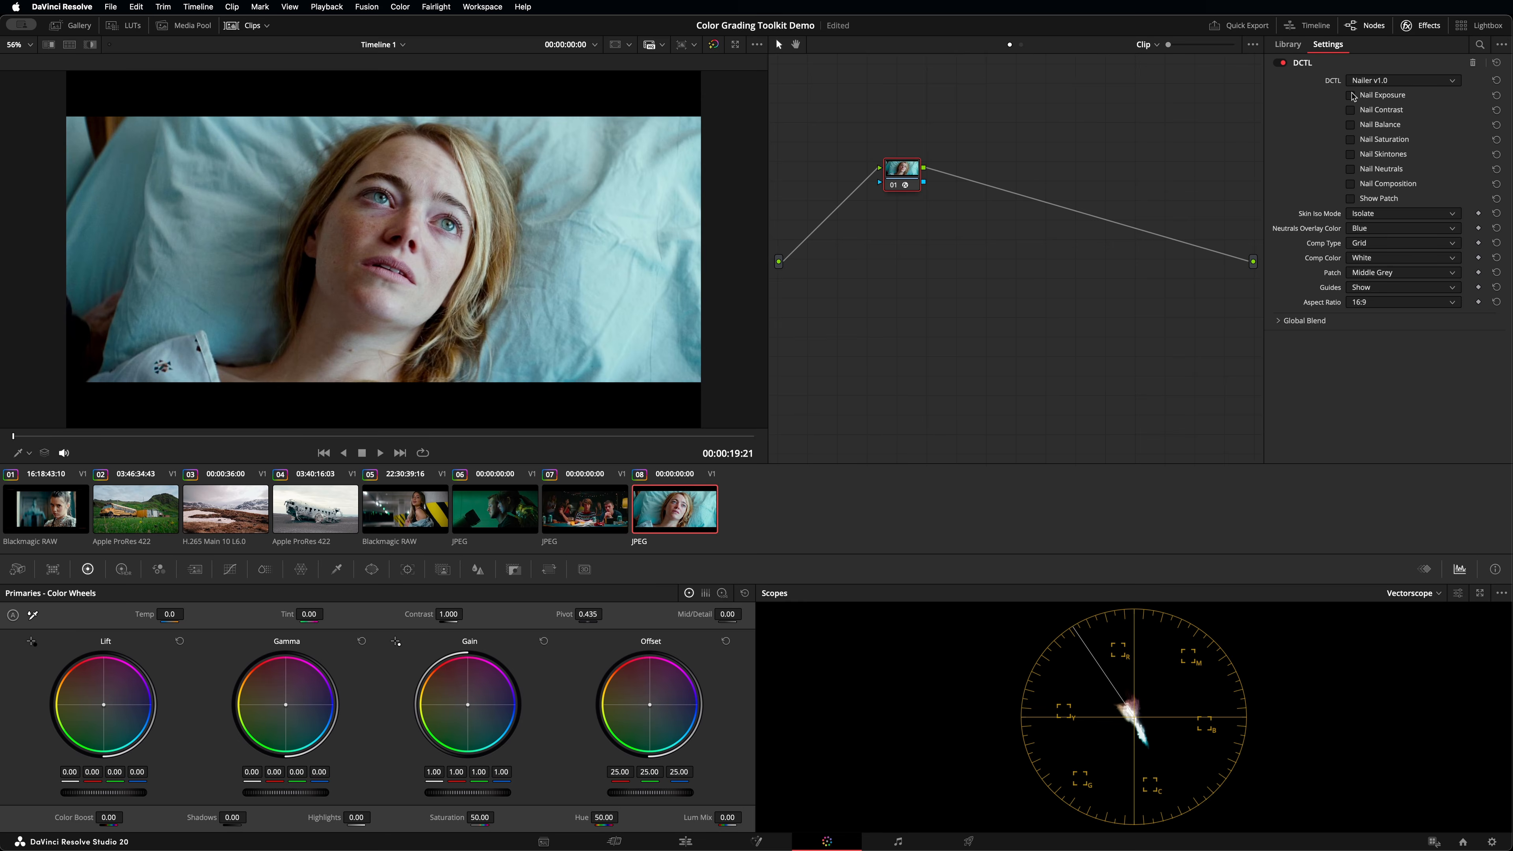
Turn on Nail Exposure for the close-up still in clip 08 and set its Nailer aspect ratio to 2.39:1.
{"action": "left_click", "coordinate": [1351, 95]}
{"action": "left_click", "coordinate": [1379, 302]}
{"action": "left_click", "coordinate": [1383, 370]}
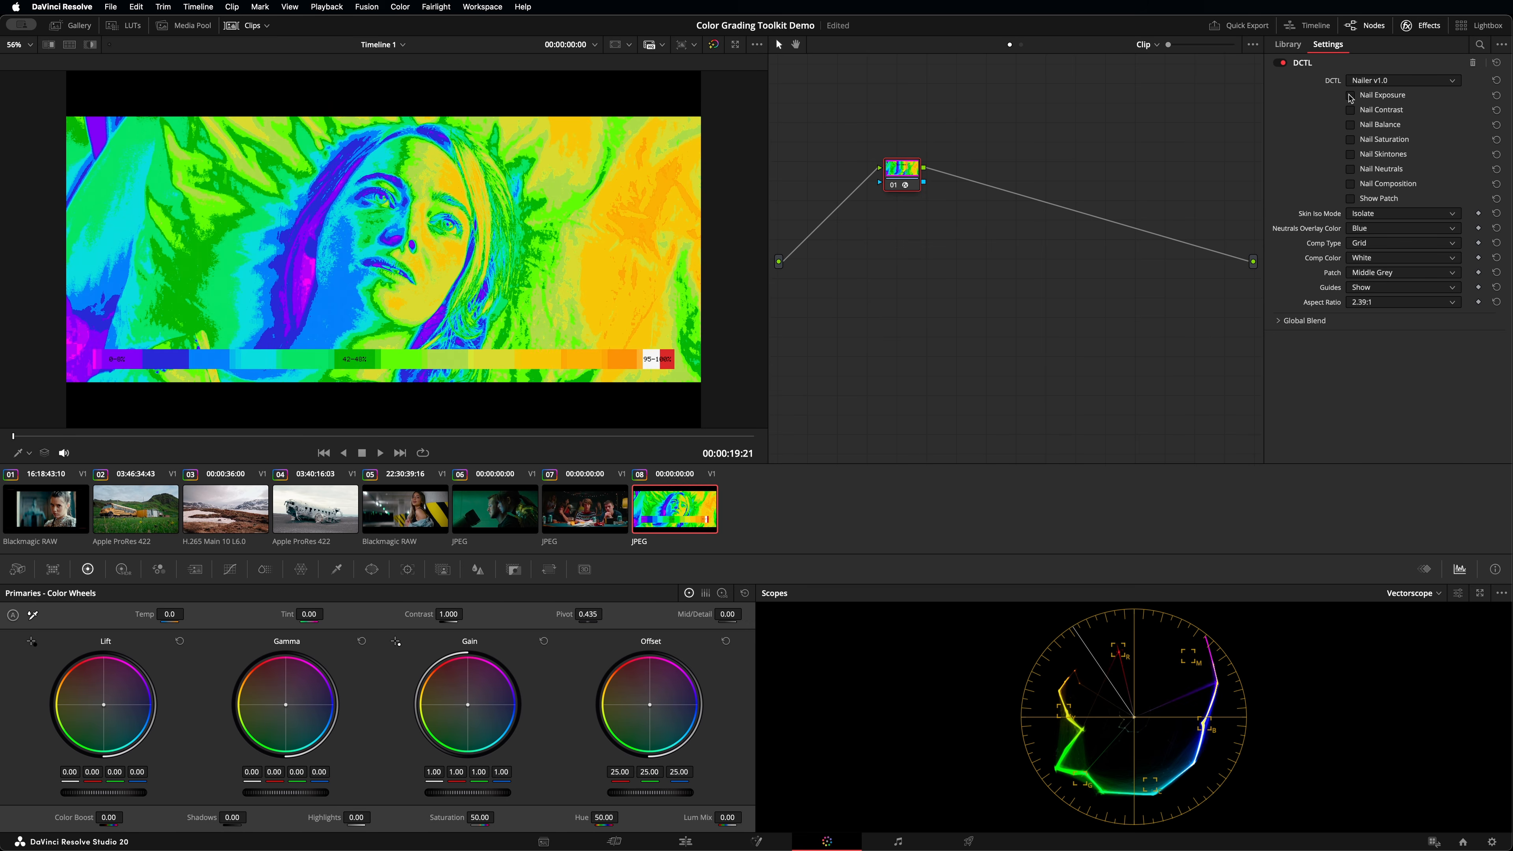
Clear Nail Exposure on clip 08, toggle the Nail Balance overlay on and off, and turn on Nail Skintones.
{"action": "left_click", "coordinate": [1350, 95]}
{"action": "left_click", "coordinate": [1351, 124]}
{"action": "left_click", "coordinate": [1351, 124]}
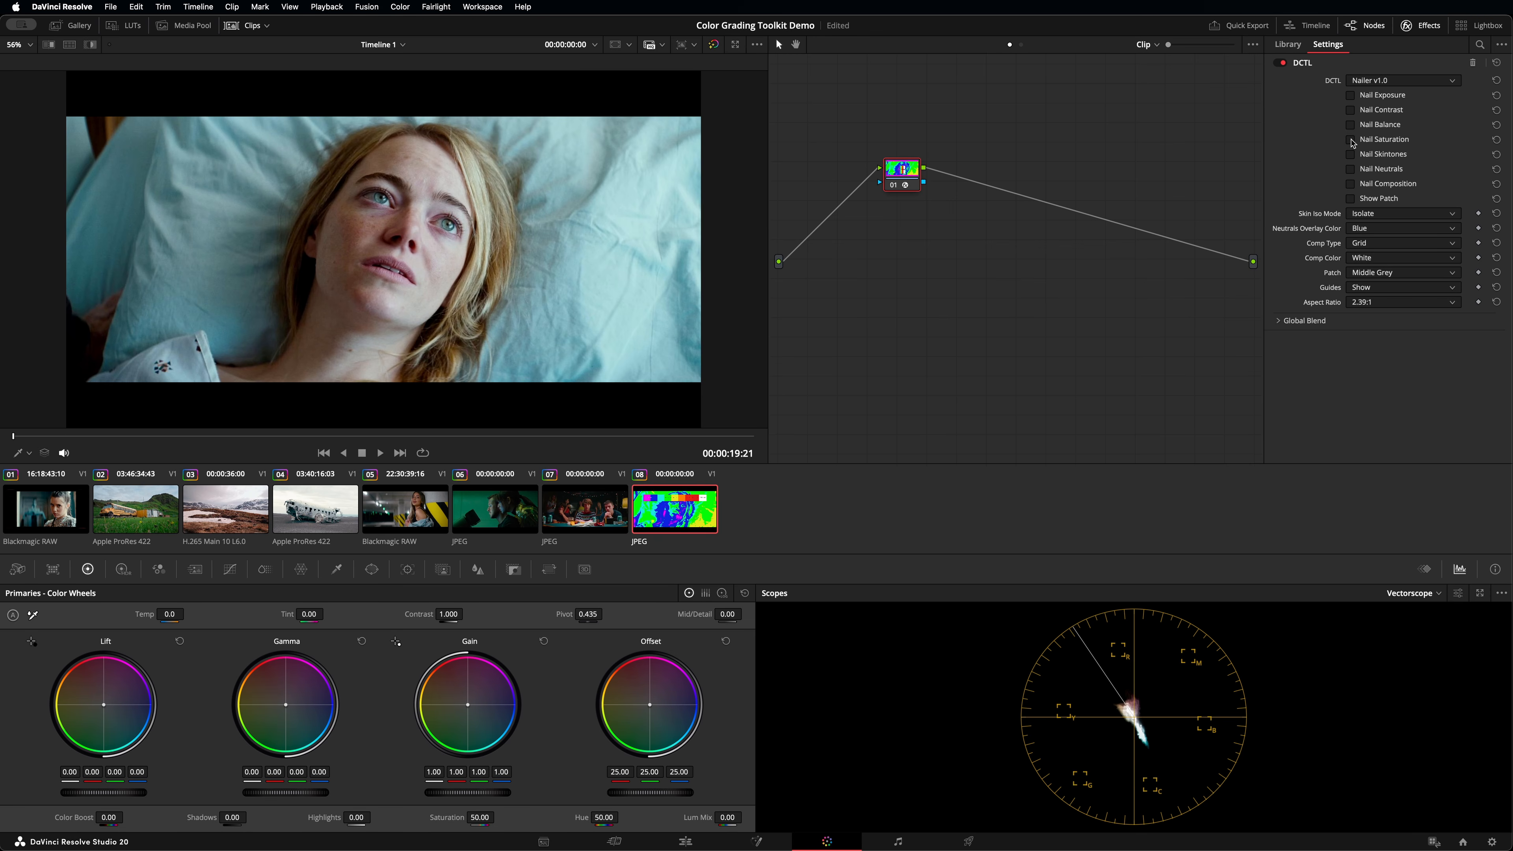
{"action": "left_click", "coordinate": [1351, 154]}
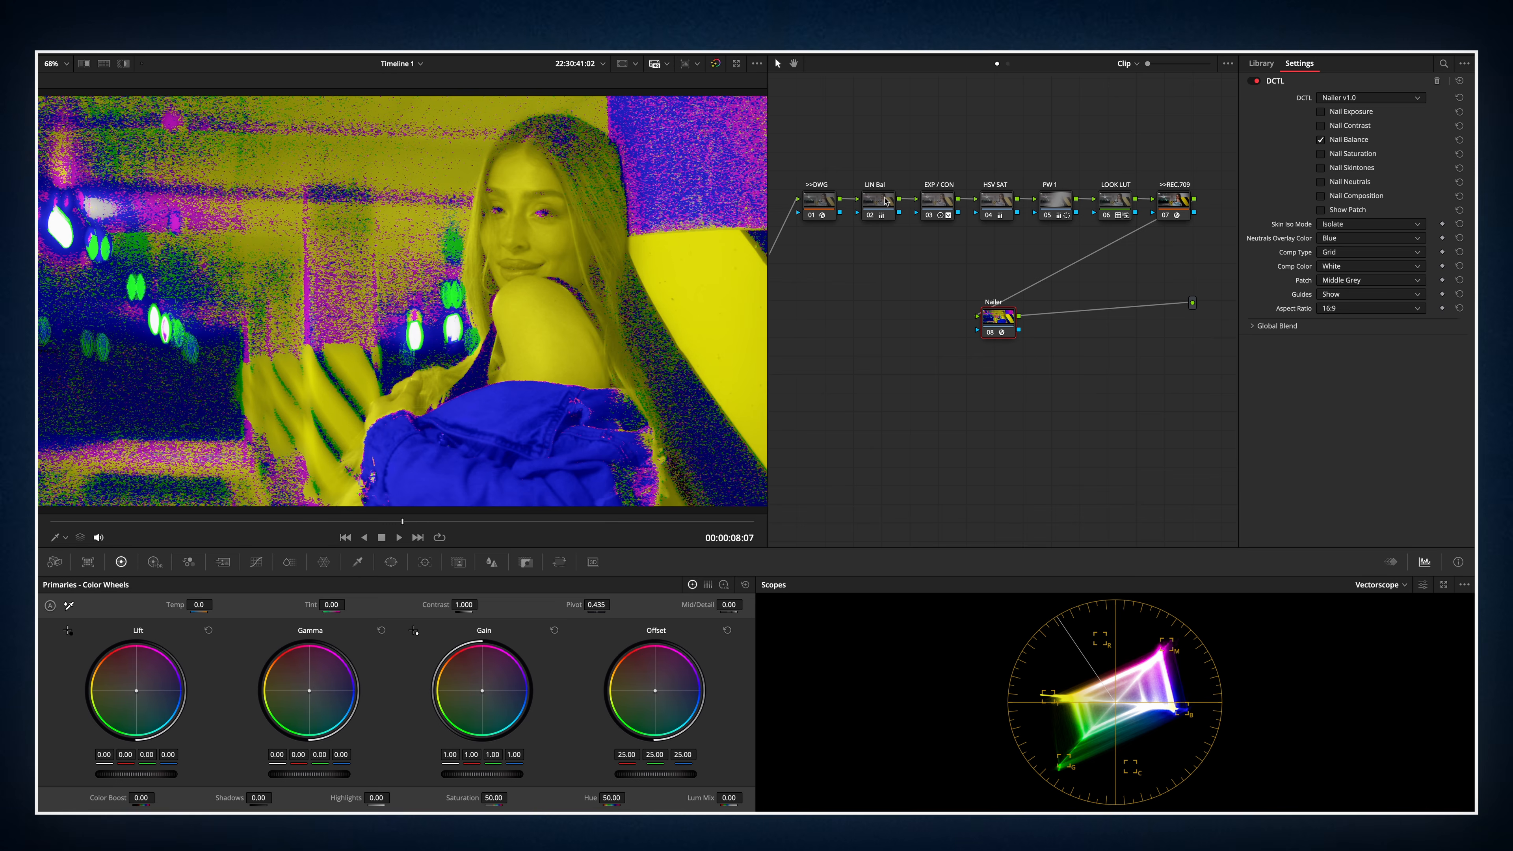
Set the LIN Bal node's Gain to red 1.05, green 0.98 and blue 0.95, and compare the balance with the Nailer node bypassed.
{"action": "left_click", "coordinate": [886, 202]}
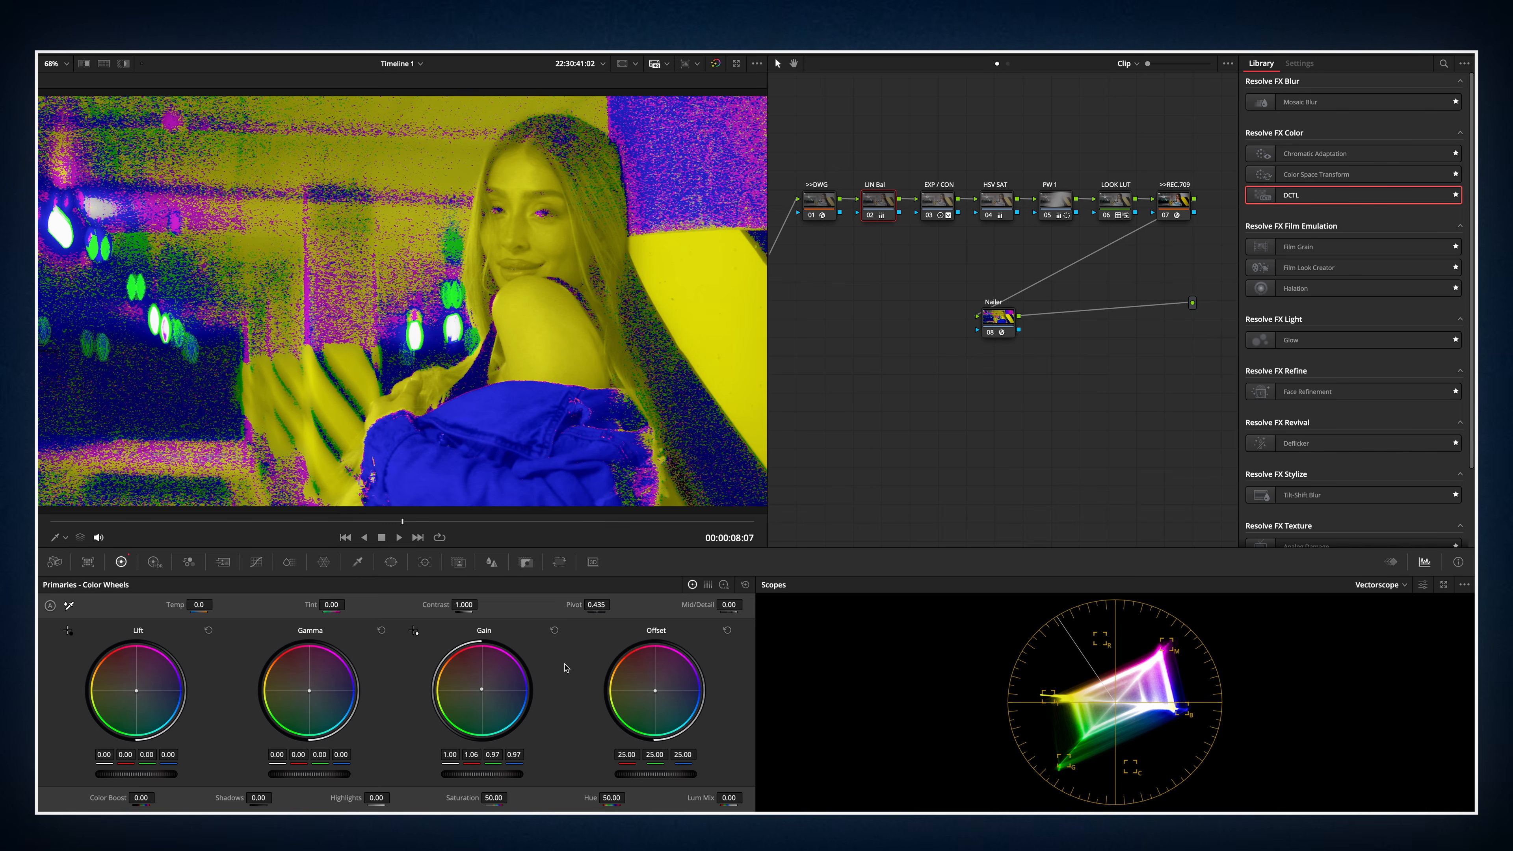
{"action": "left_click_drag", "start_coordinate": [481, 690], "coordinate": [483, 693]}
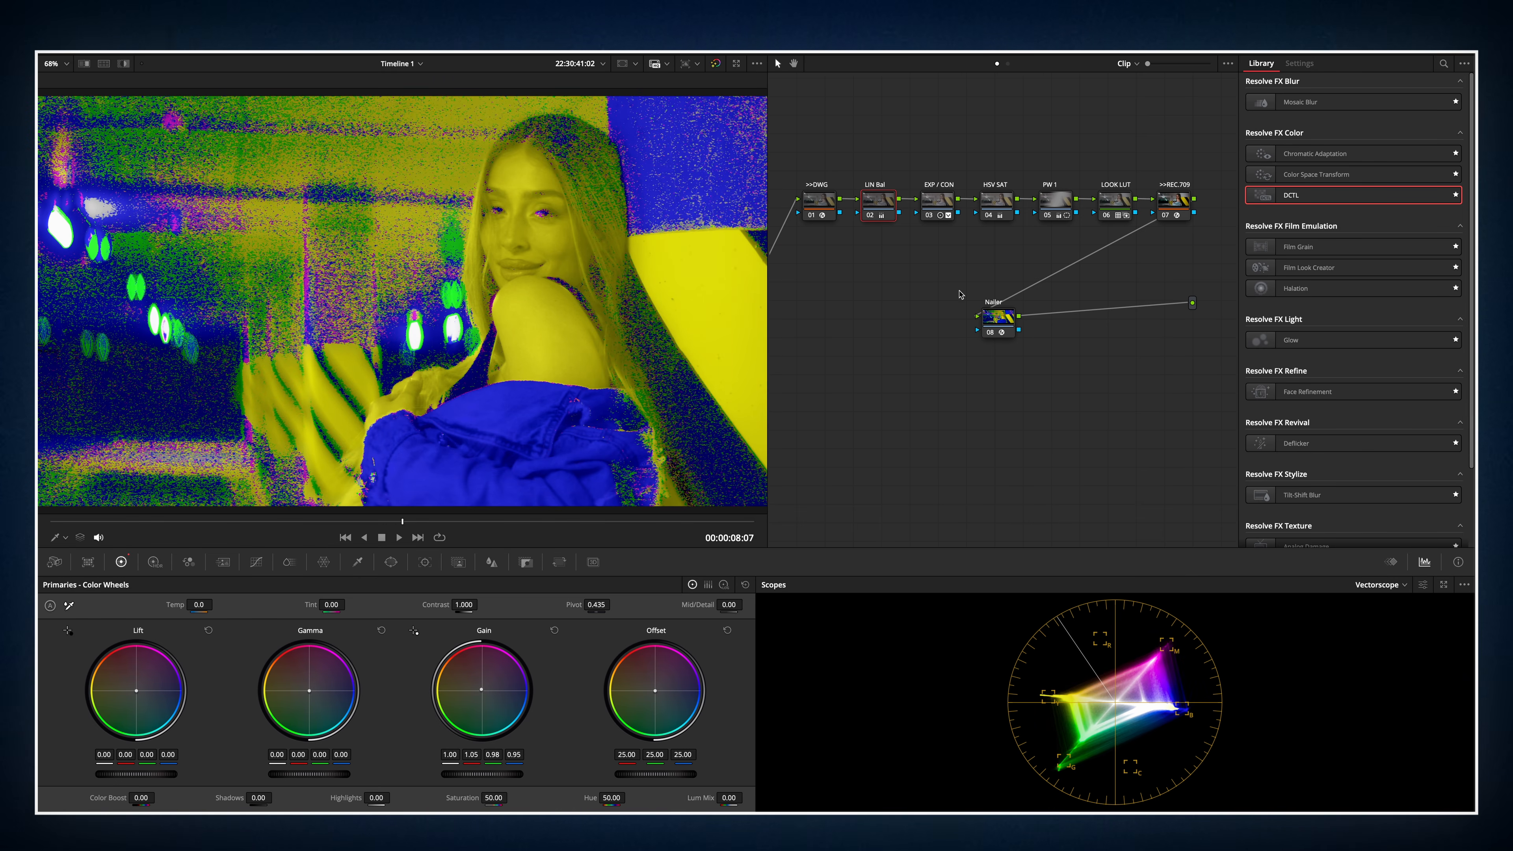
{"action": "left_click", "coordinate": [1000, 319]}
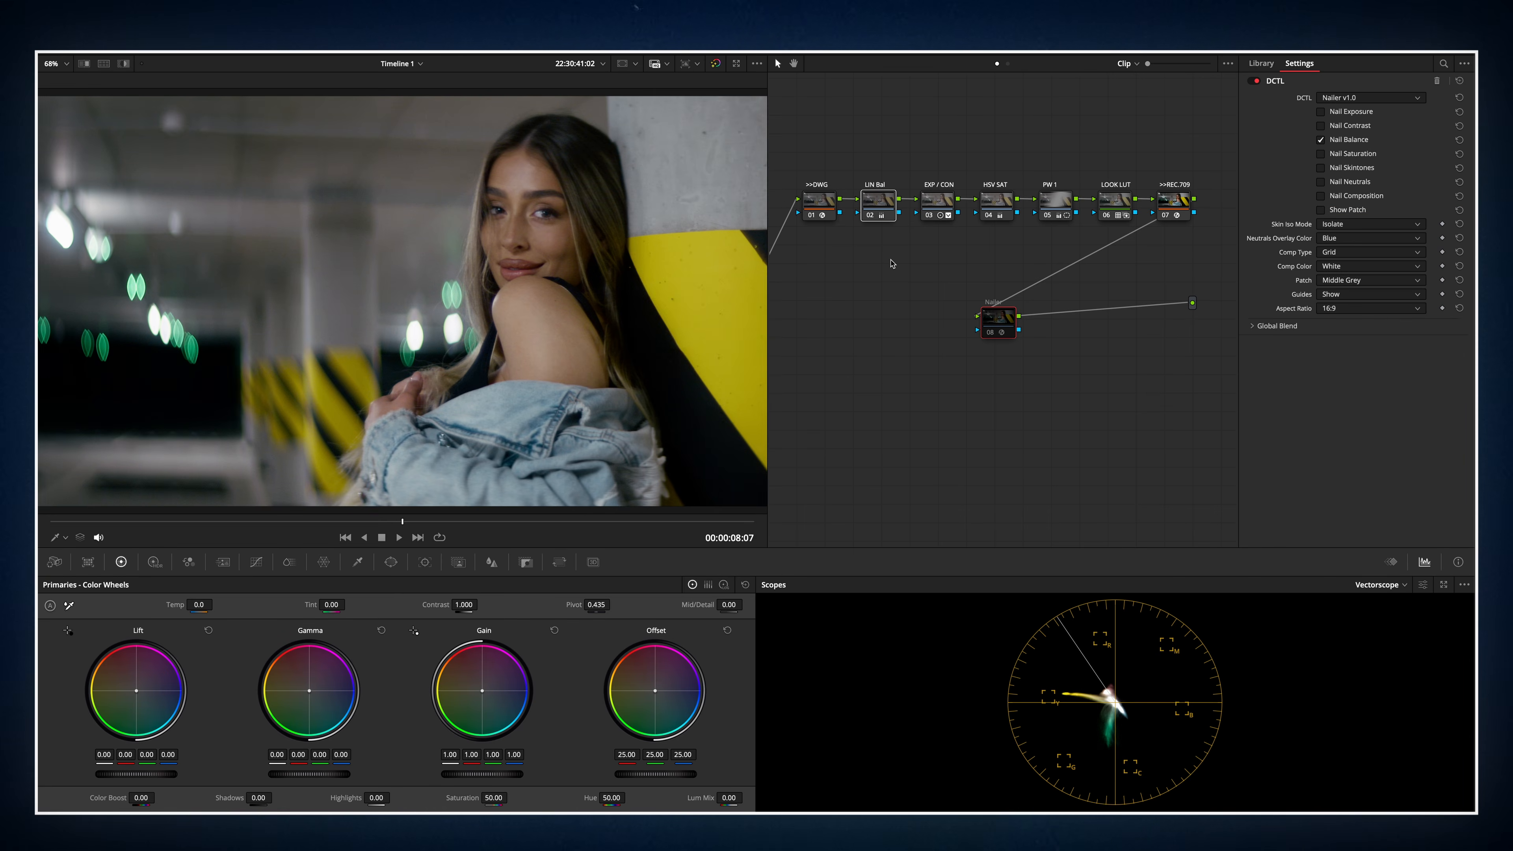
{"action": "left_click", "coordinate": [870, 214]}
{"action": "left_click", "coordinate": [870, 215]}
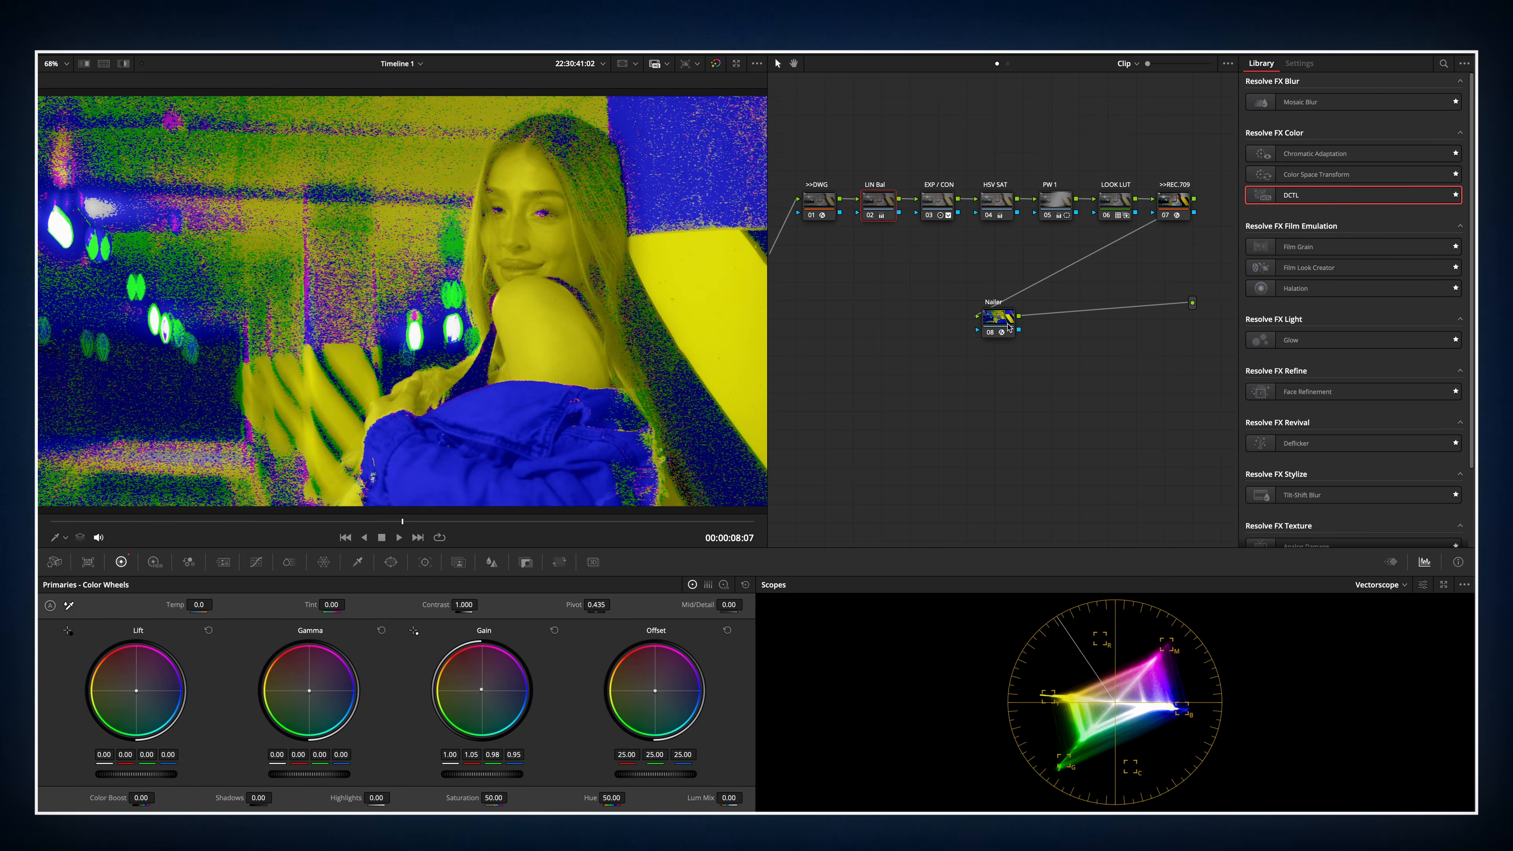
{"action": "left_click", "coordinate": [990, 332]}
{"action": "left_click", "coordinate": [888, 197]}
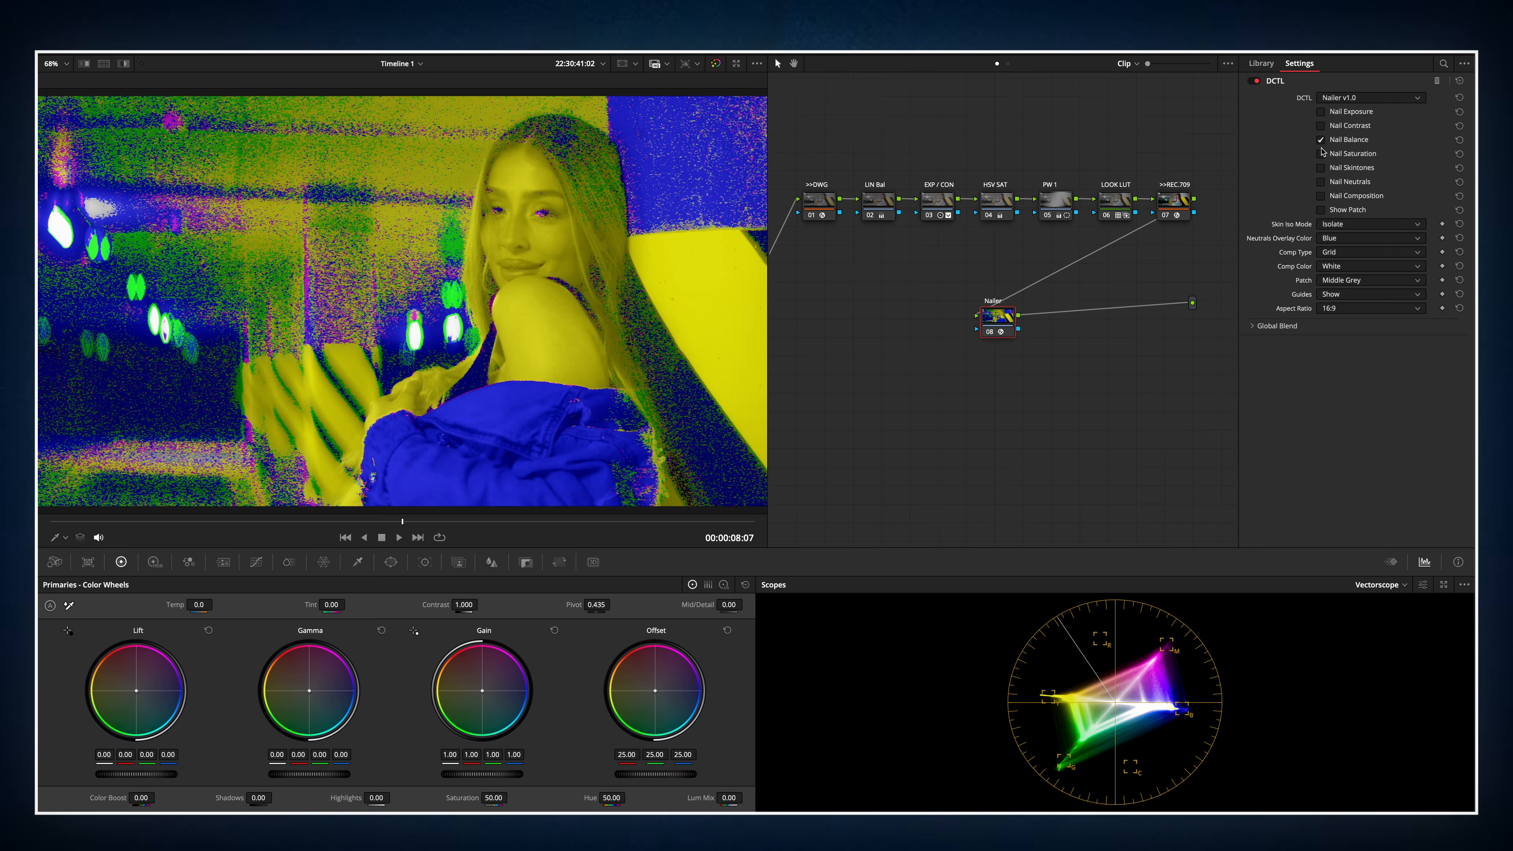
Swap the Nail Balance overlay on the parking garage portrait for Nail Neutrals and clear it.
{"action": "left_click", "coordinate": [1320, 142]}
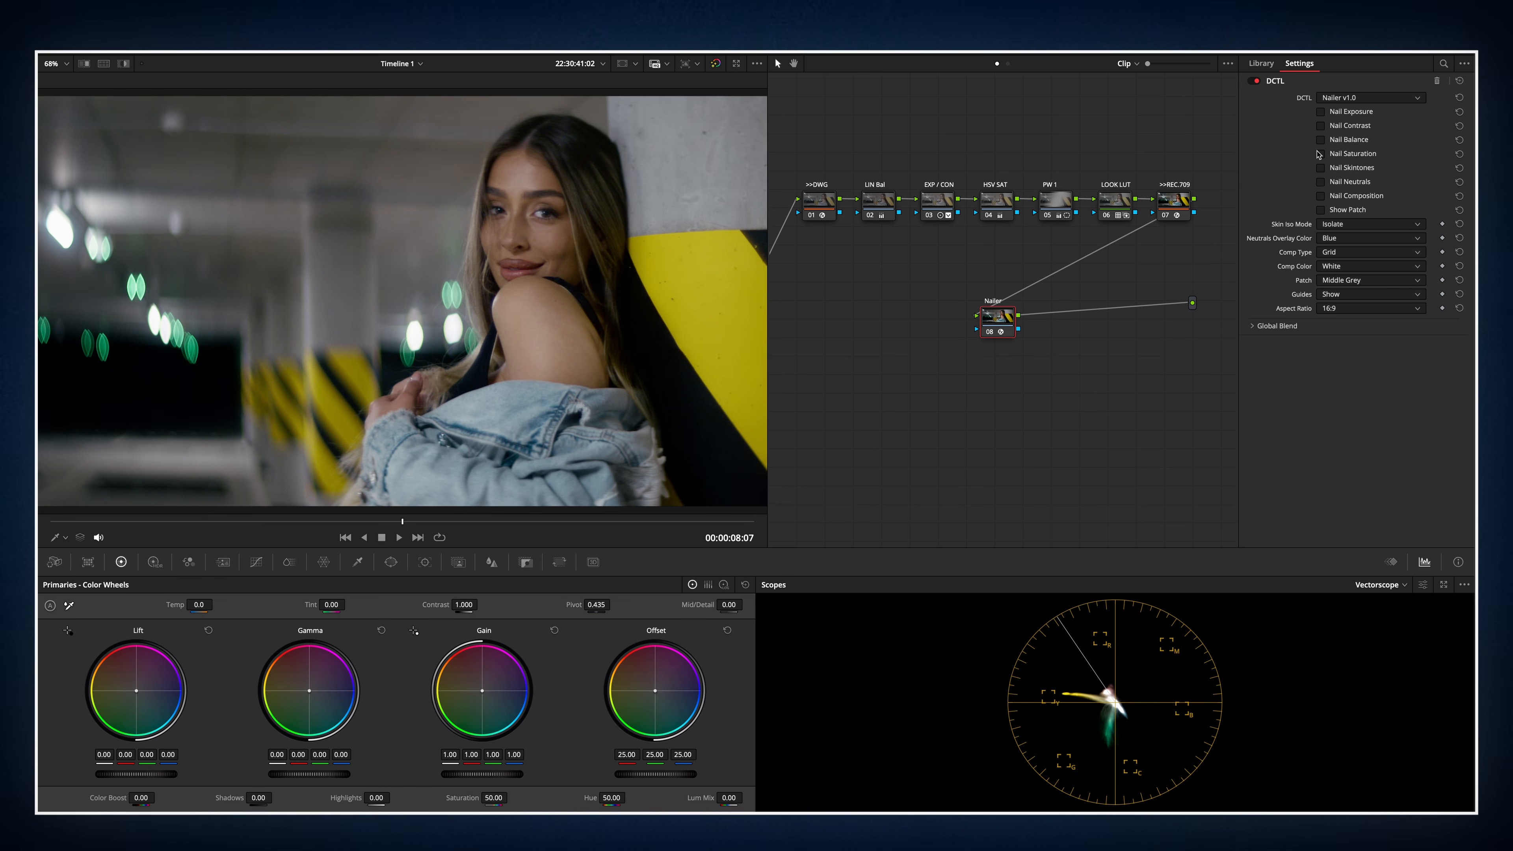
{"action": "left_click", "coordinate": [1321, 182]}
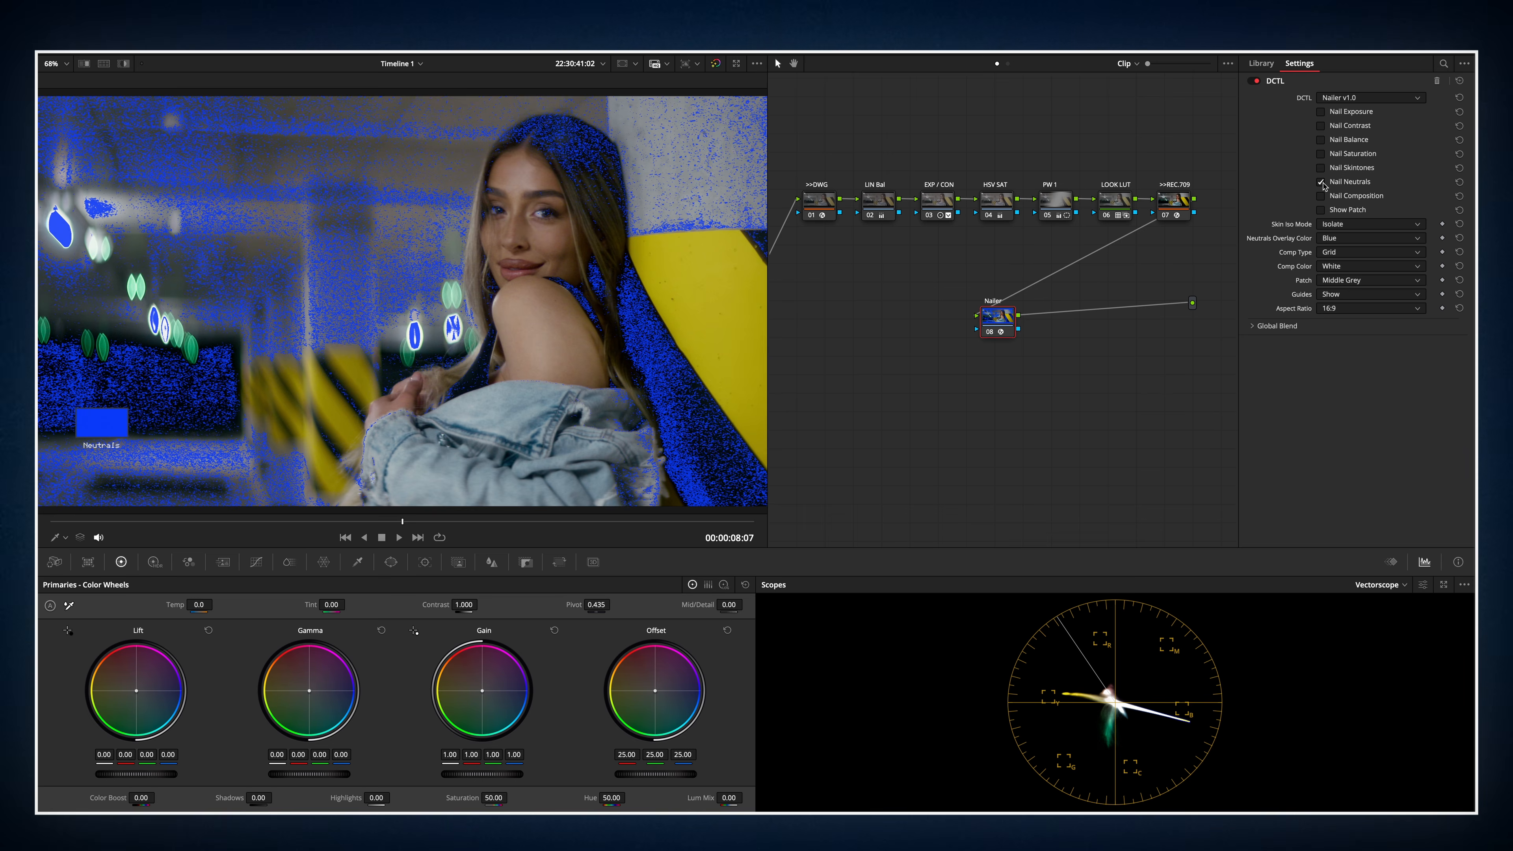
{"action": "left_click", "coordinate": [1321, 182]}
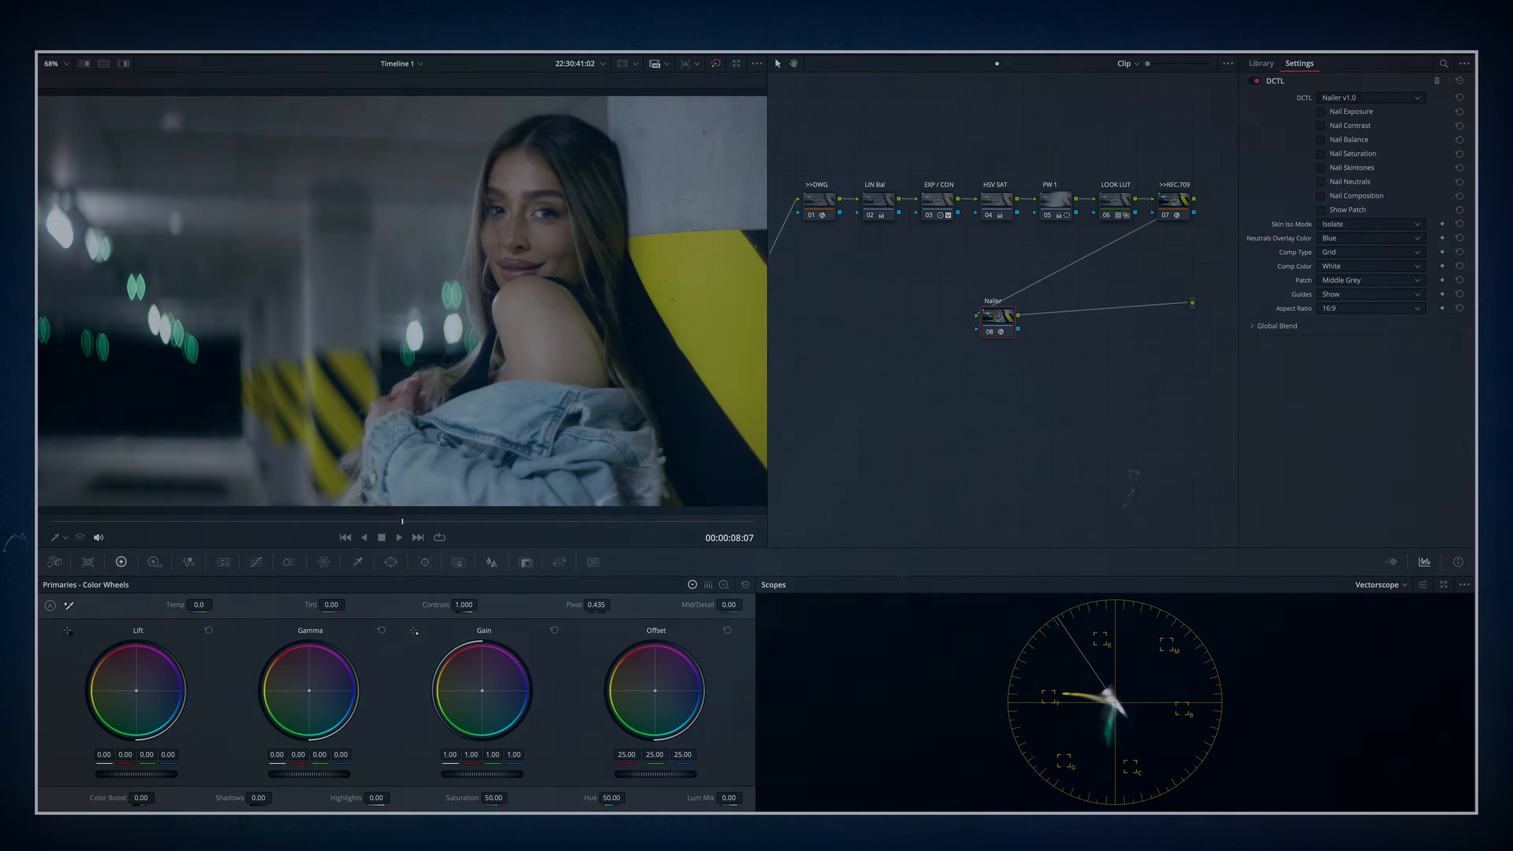